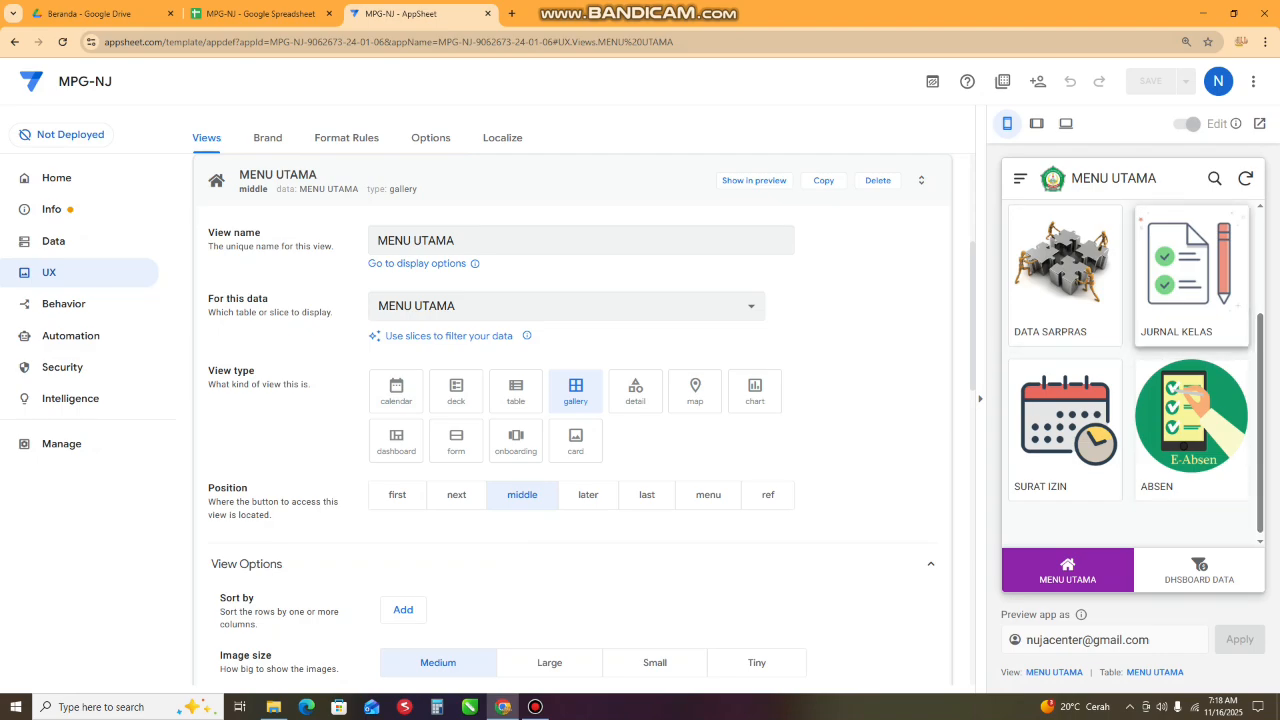
pyautogui.scroll(3, 1130, 375)
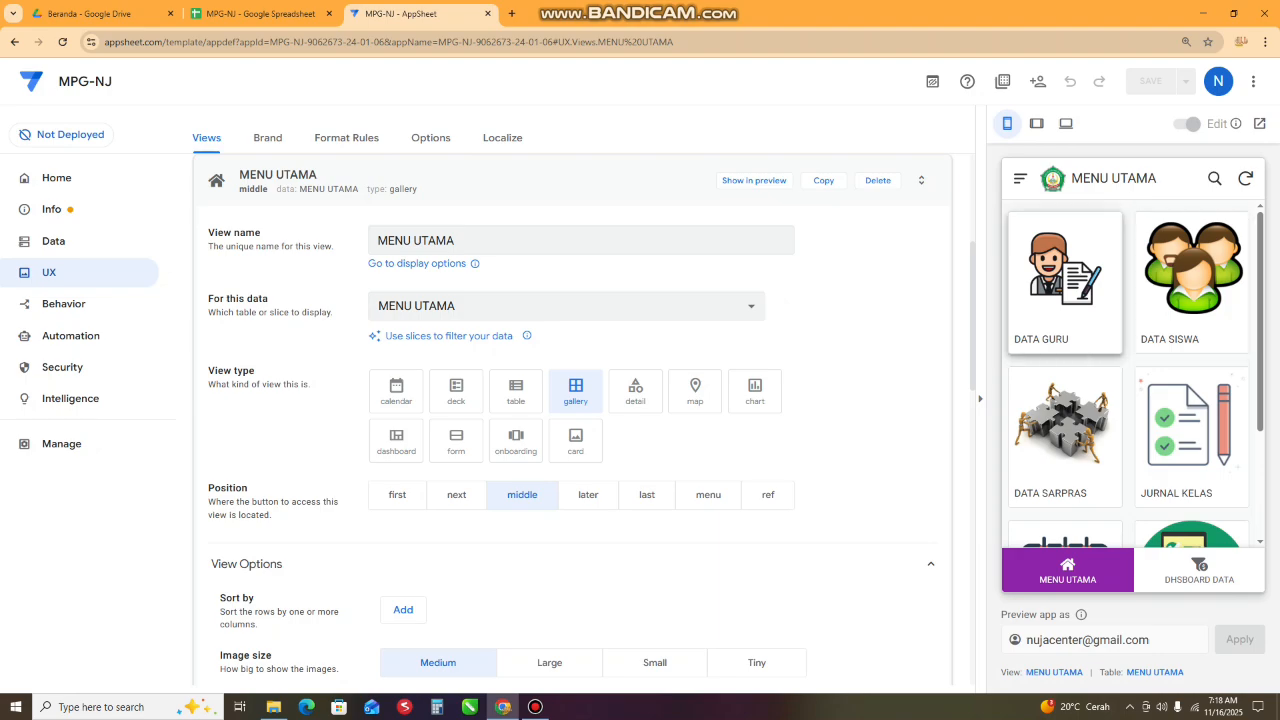
pyautogui.scroll(-3, 1065, 425)
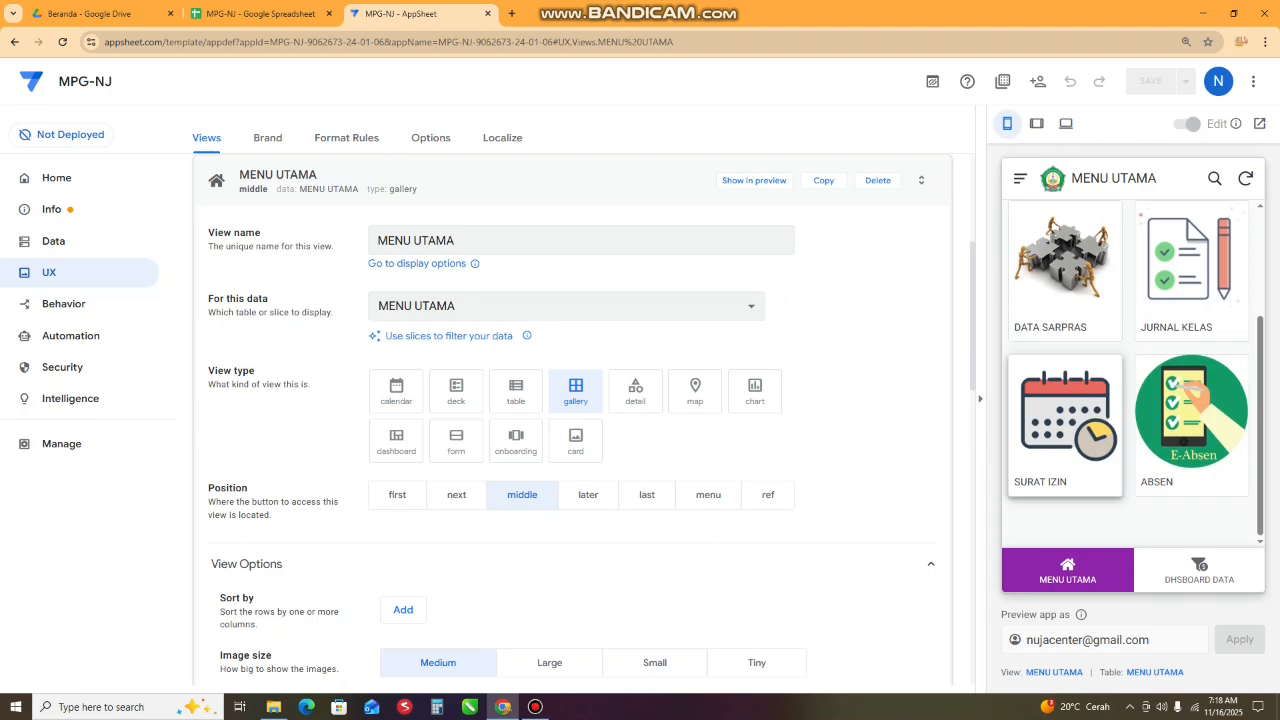
pyautogui.scroll(3, 1065, 425)
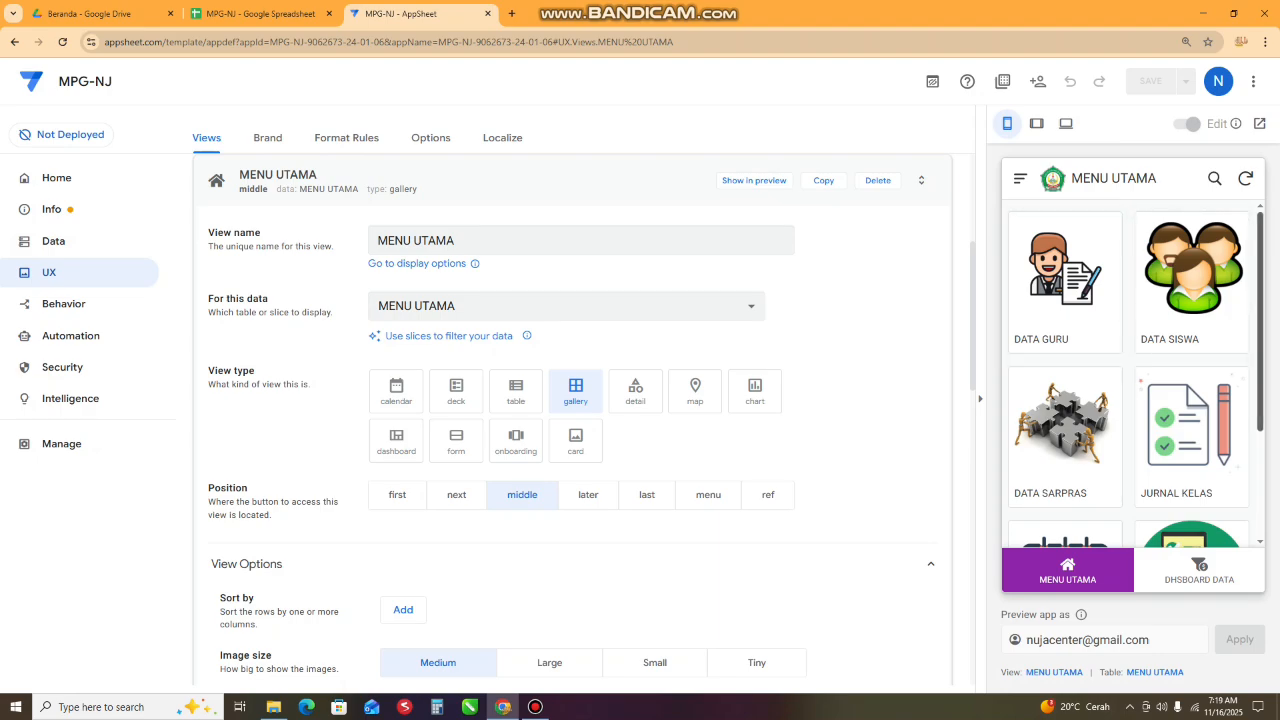
pyautogui.scroll(-2, 1190, 420)
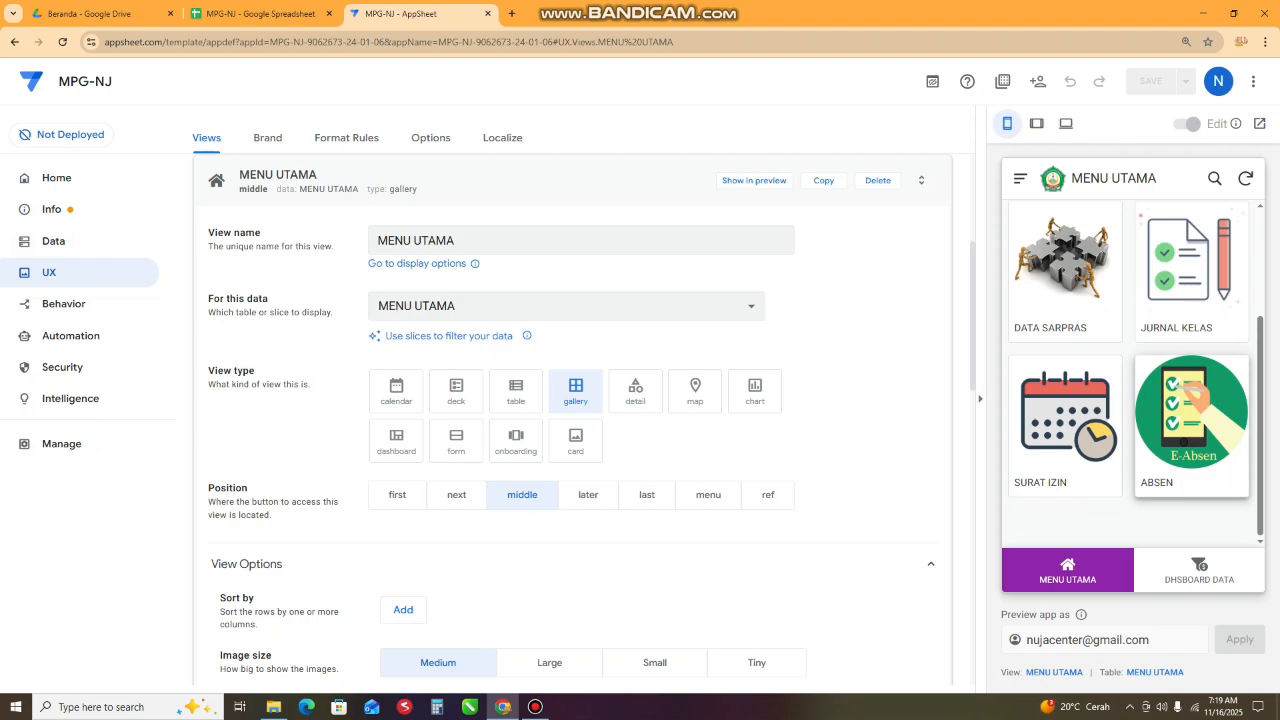
# - Switch to the MPG-NJ Google spreadsheet and widen the ICON column of the MENU UTAMA sheet to fit its file paths
pyautogui.click(260, 13)
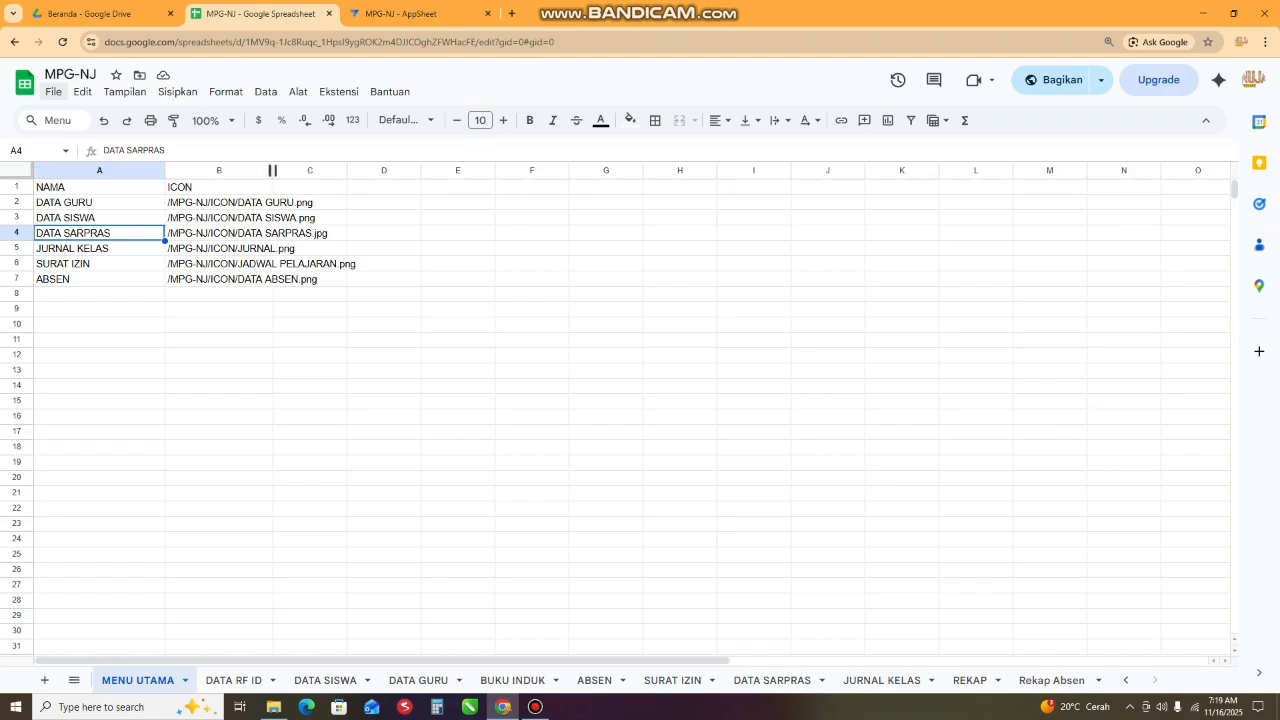
pyautogui.moveTo(272, 170); pyautogui.dragTo(387, 170)
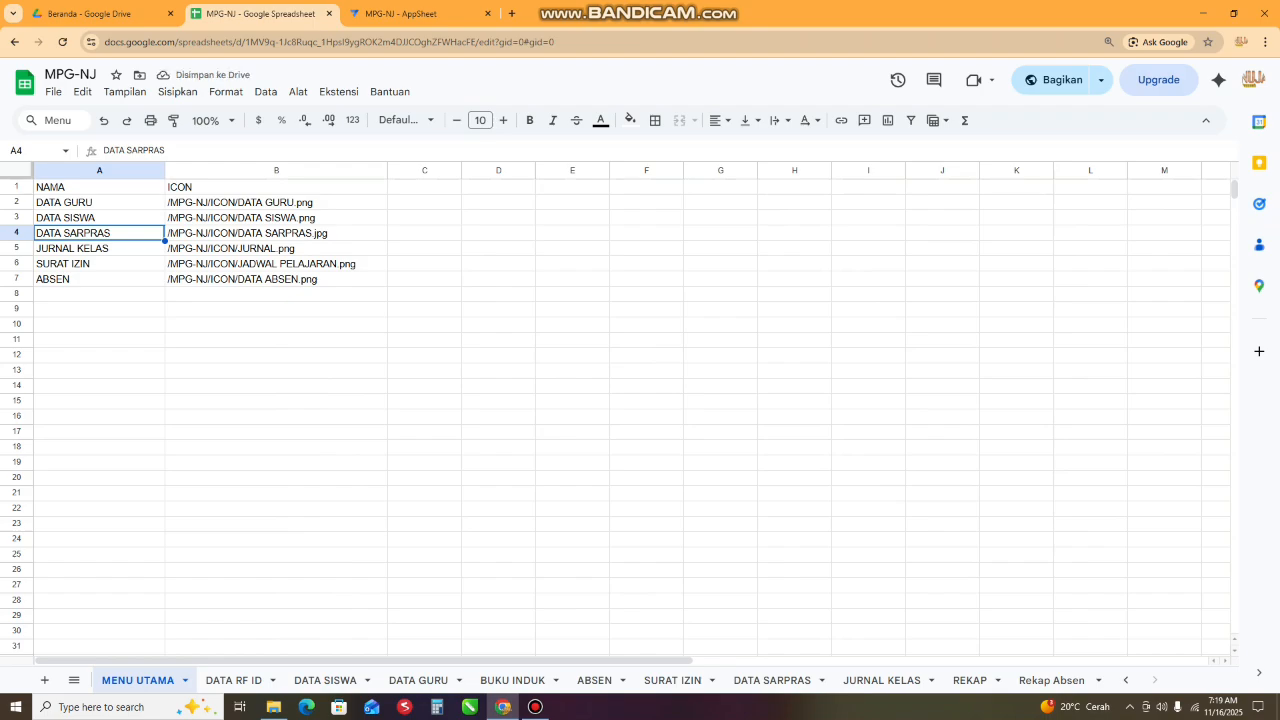
# - Return to the AppSheet editor and create a new data slice for the MPG-NJ app
pyautogui.click(421, 14)
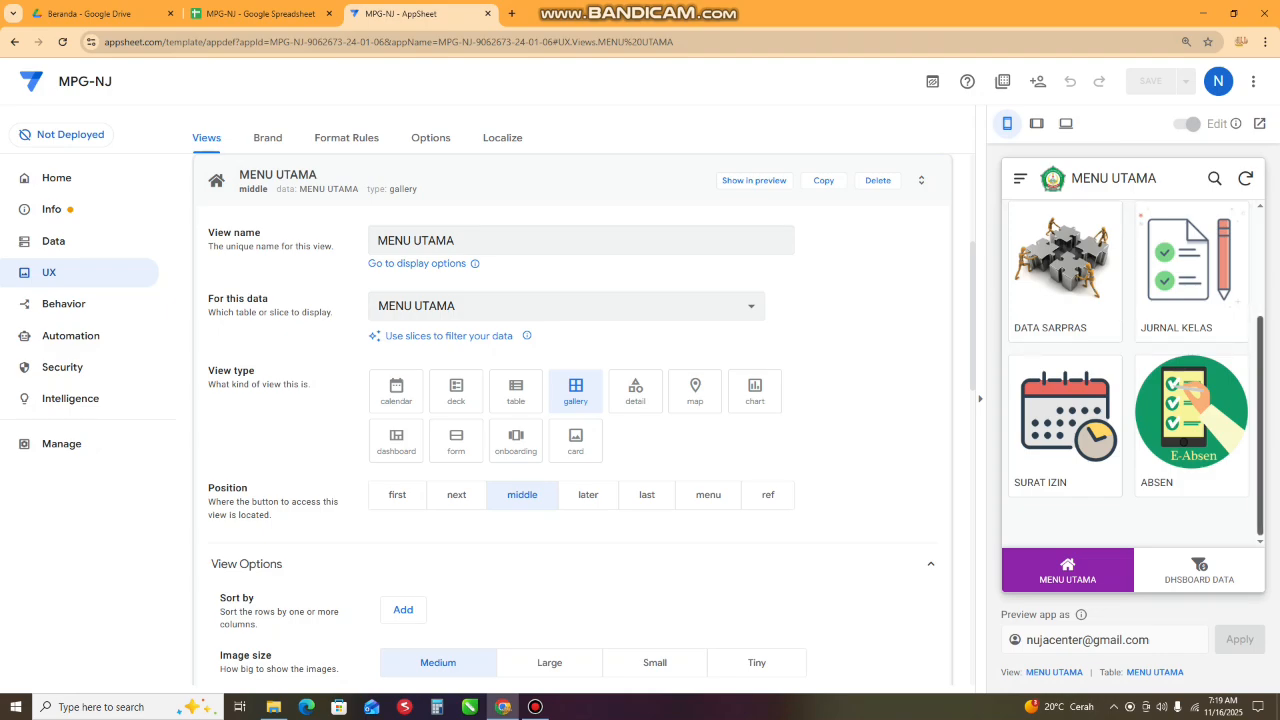
pyautogui.scroll(3, 1130, 370)
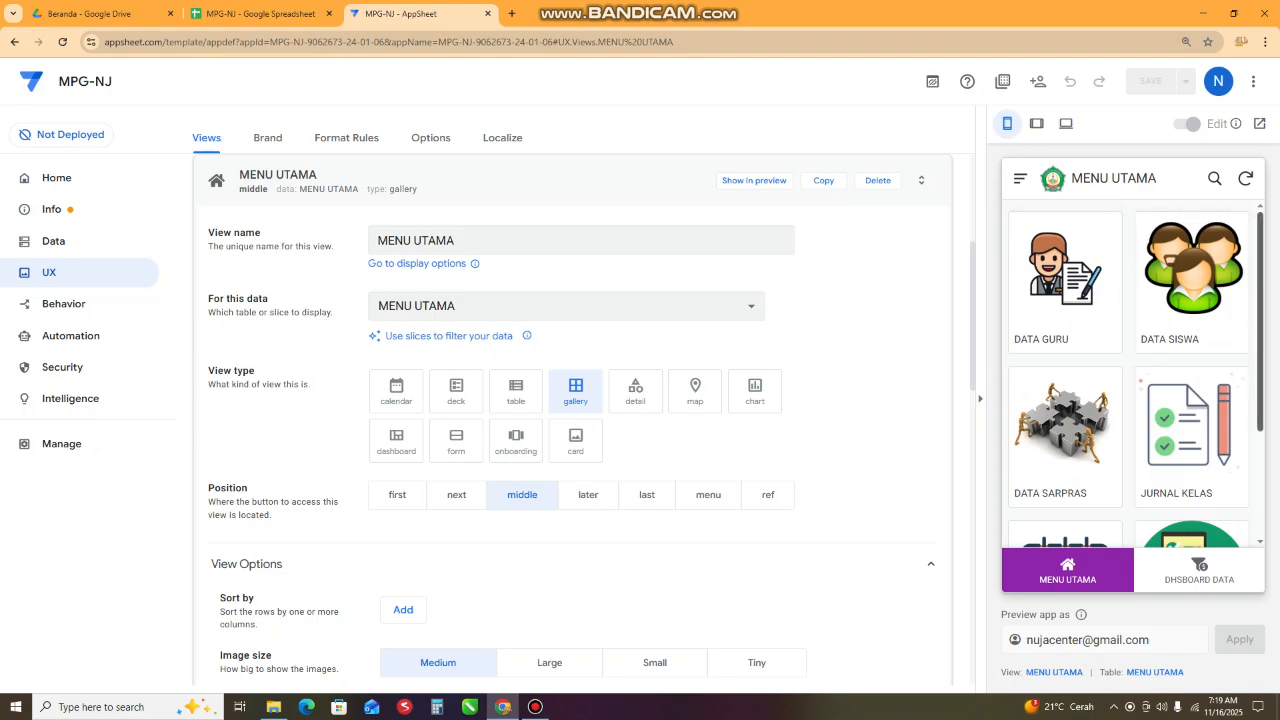
pyautogui.scroll(-1, 1130, 370)
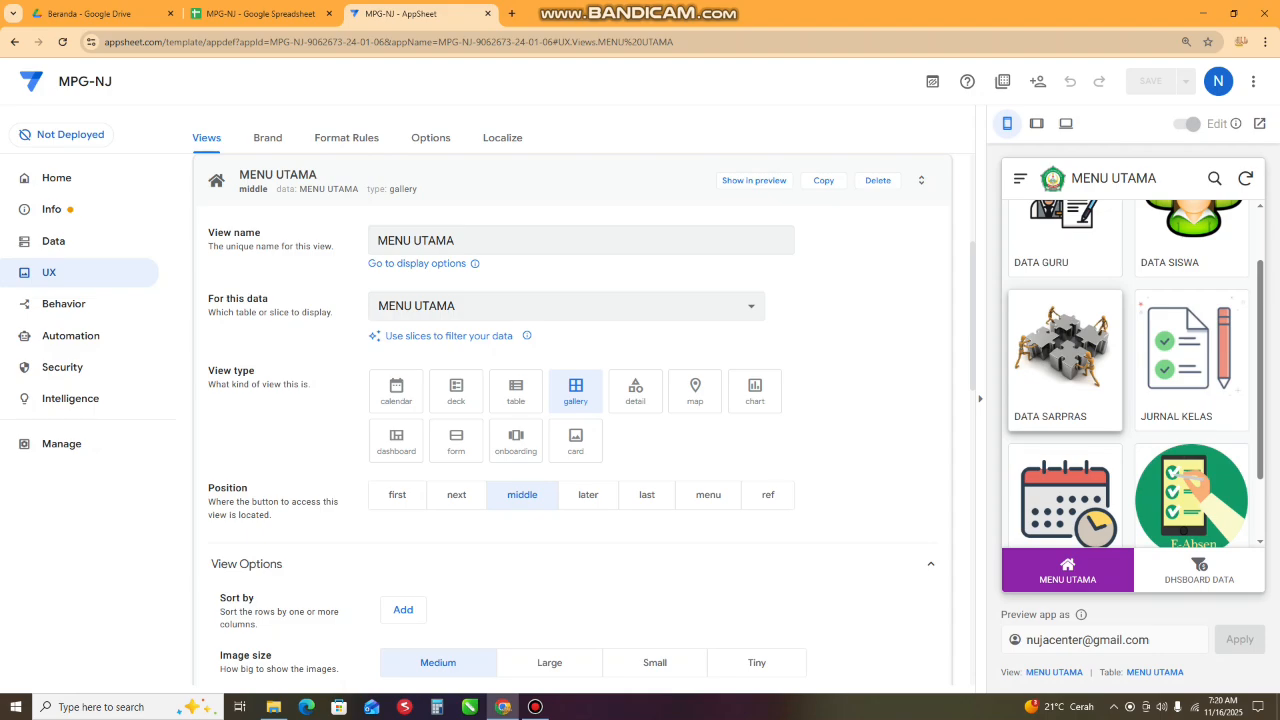
pyautogui.scroll(1, 1065, 360)
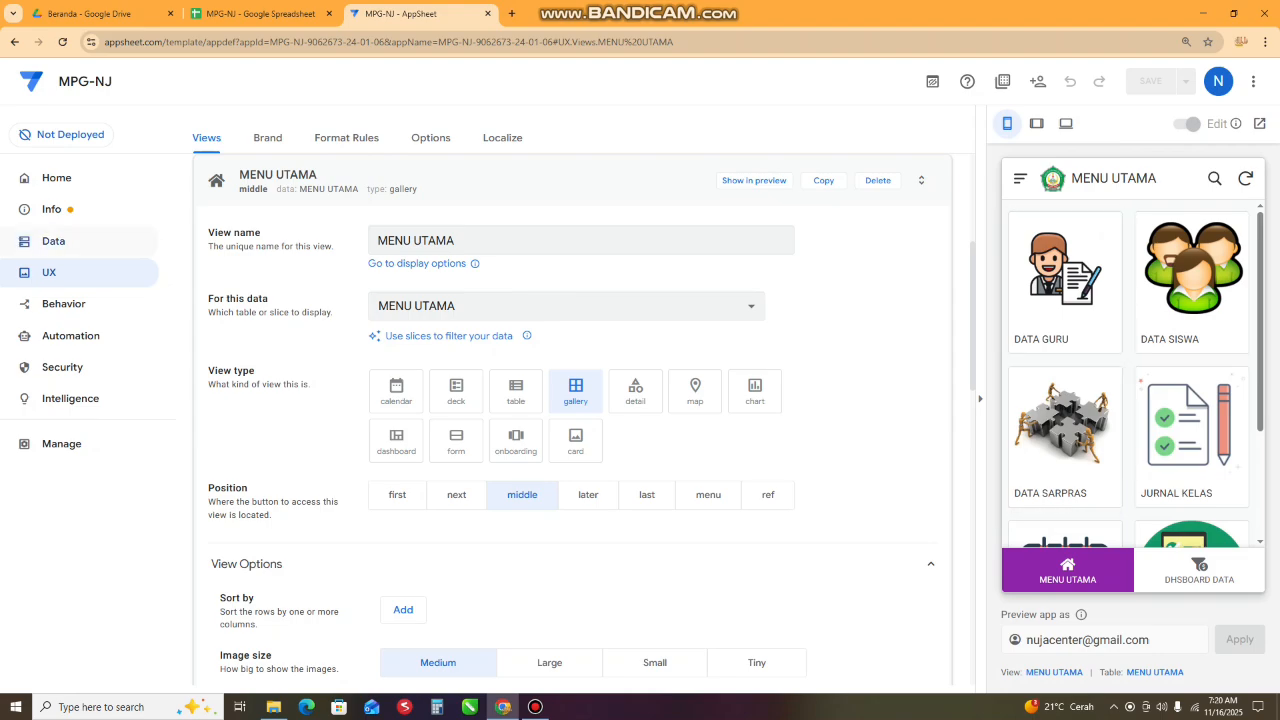
pyautogui.click(54, 241)
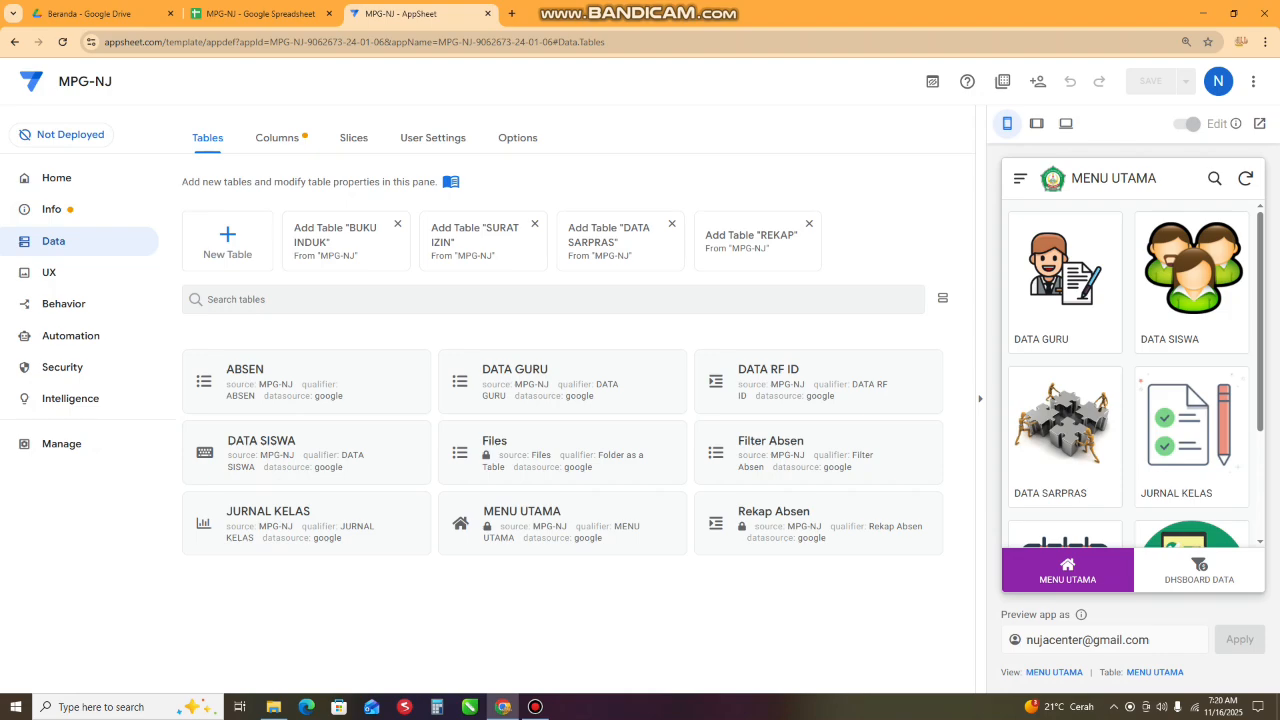
pyautogui.click(354, 138)
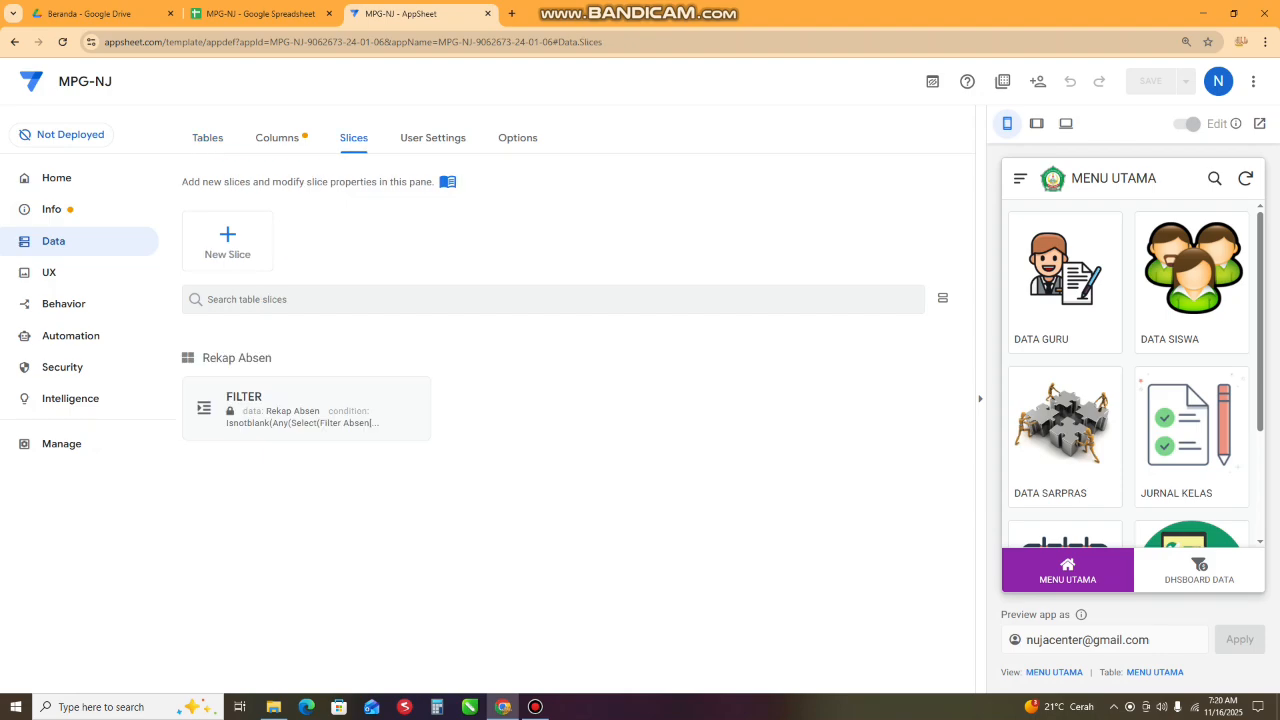
pyautogui.click(227, 240)
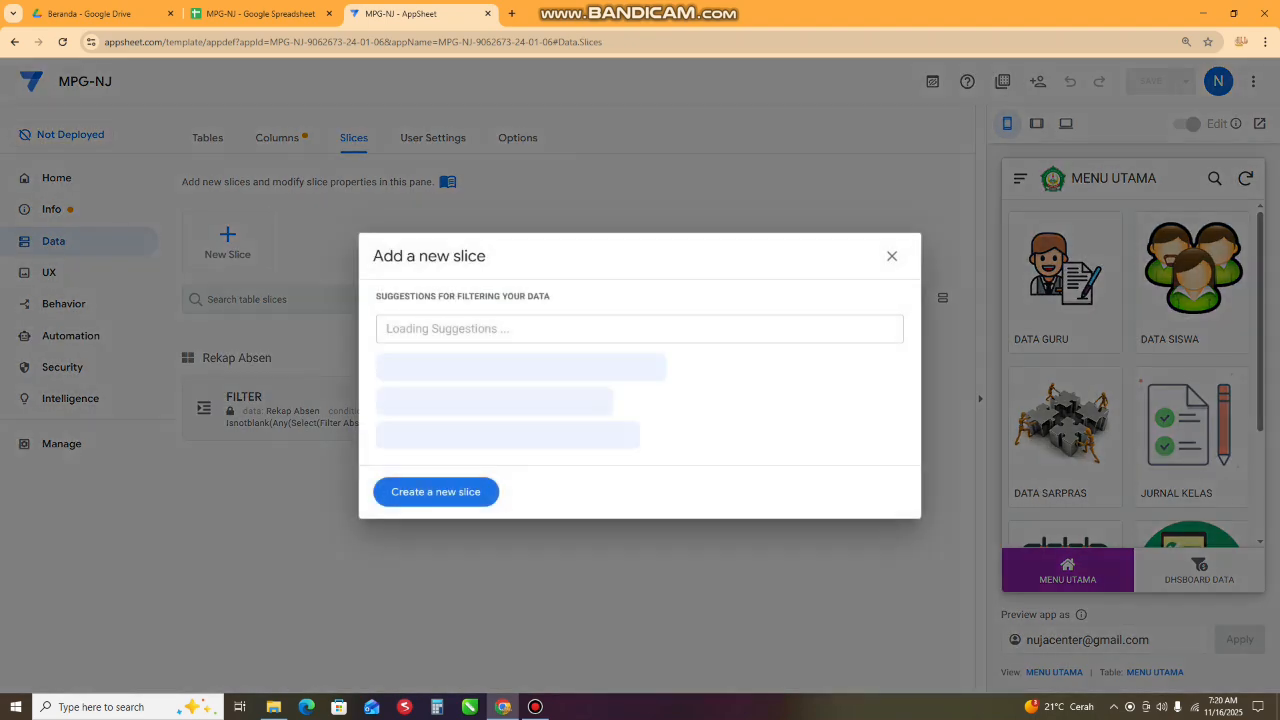
pyautogui.click(435, 491)
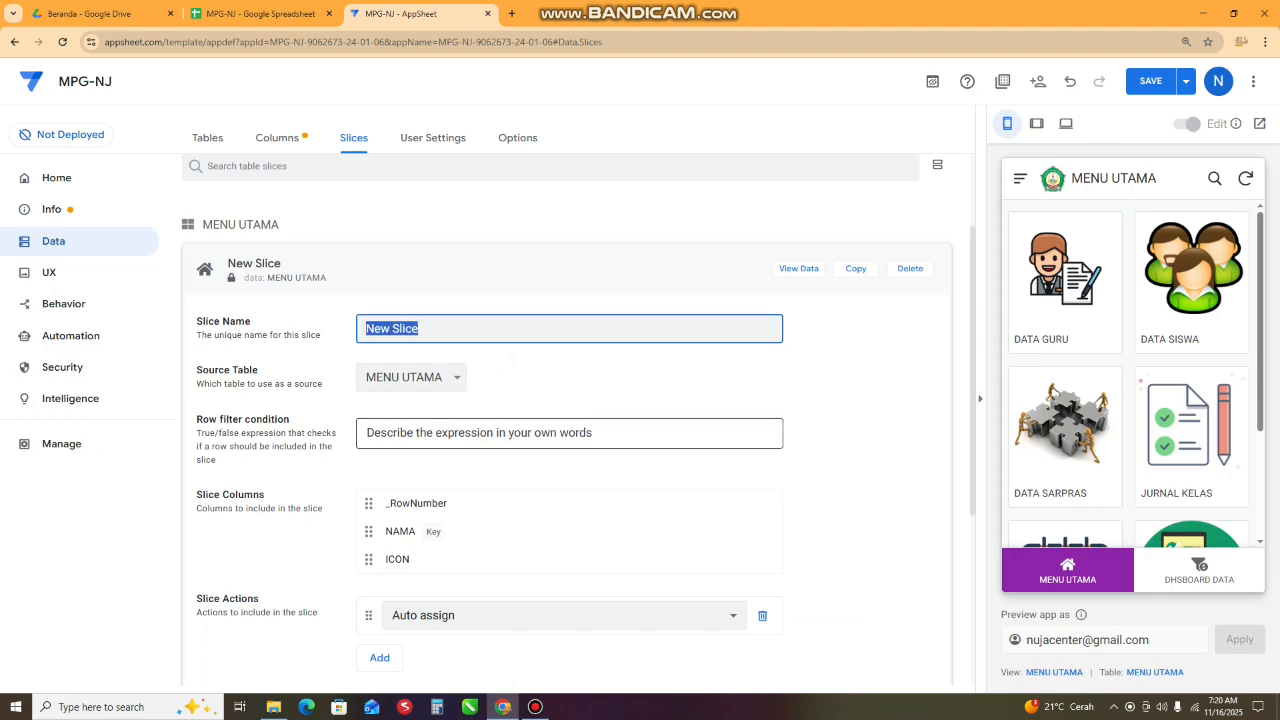
# - Name the new slice "menu utama 2"
pyautogui.write('me')
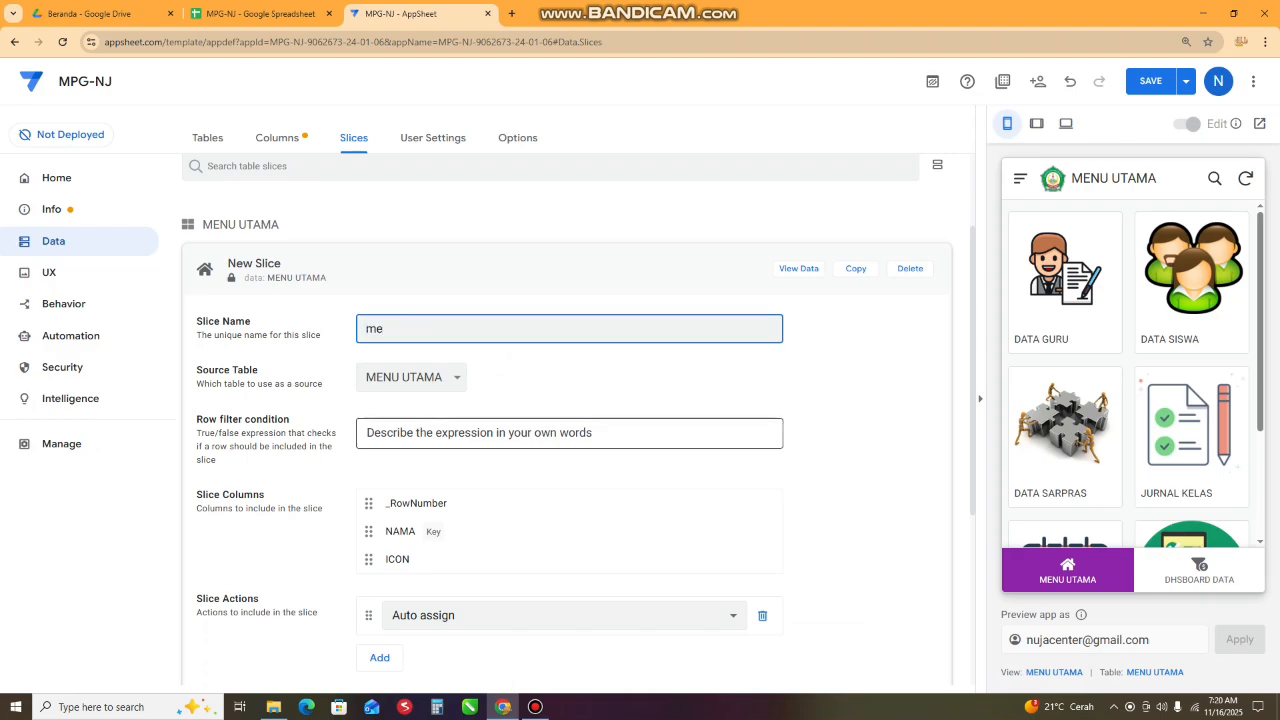
pyautogui.press('BackSpace')
pyautogui.press('BackSpace')
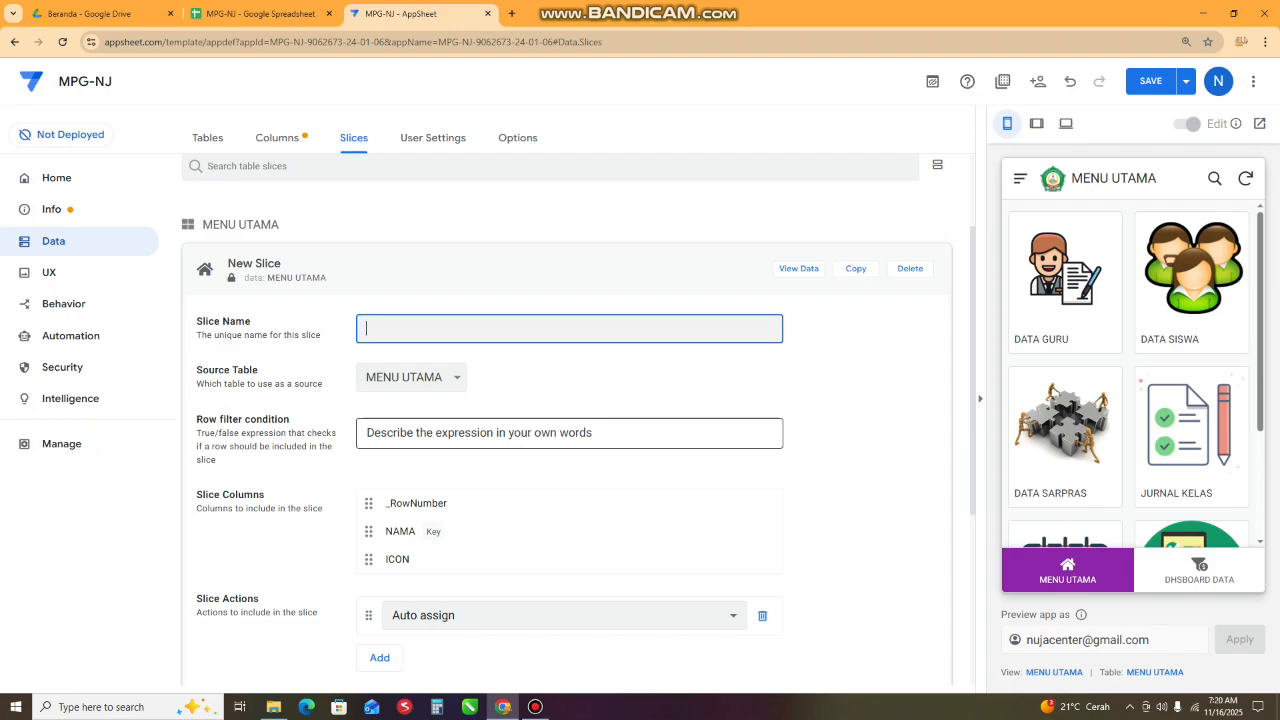
pyautogui.write('menu utama 2')
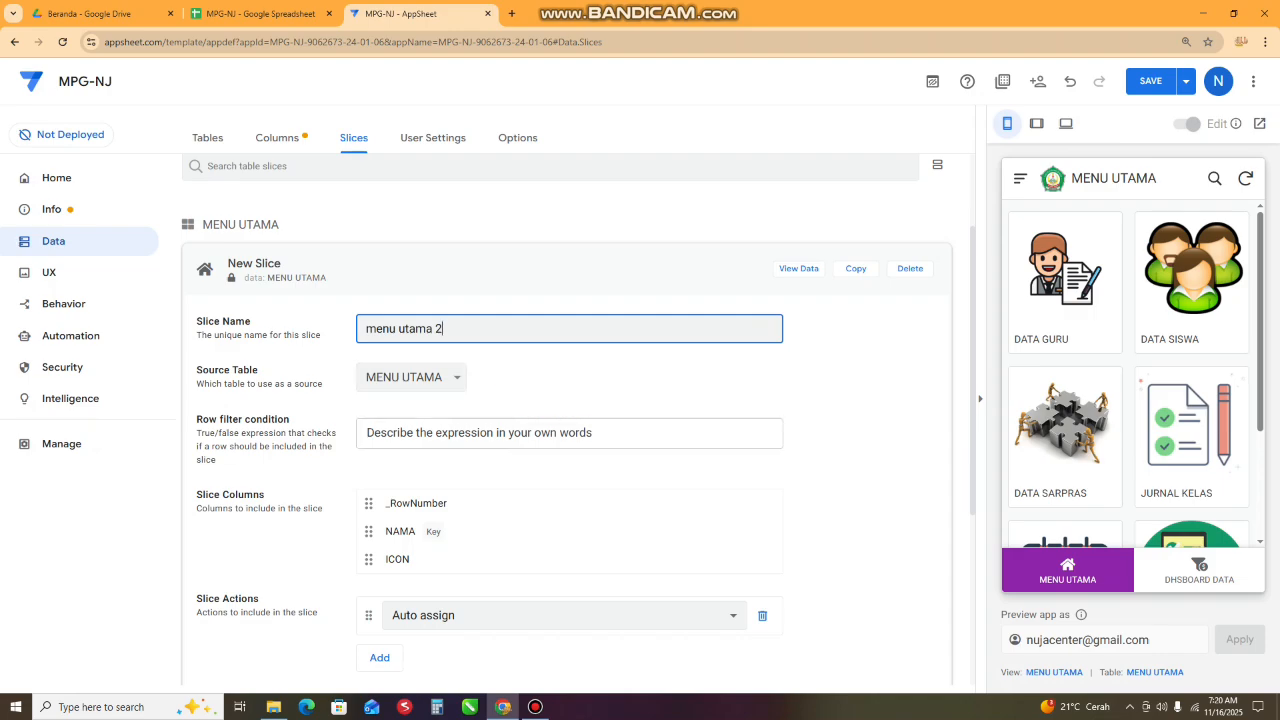
# - Create a new row filter expression for the slice, beginning with an OR() function whose parentheses span separate lines
pyautogui.click(450, 433)
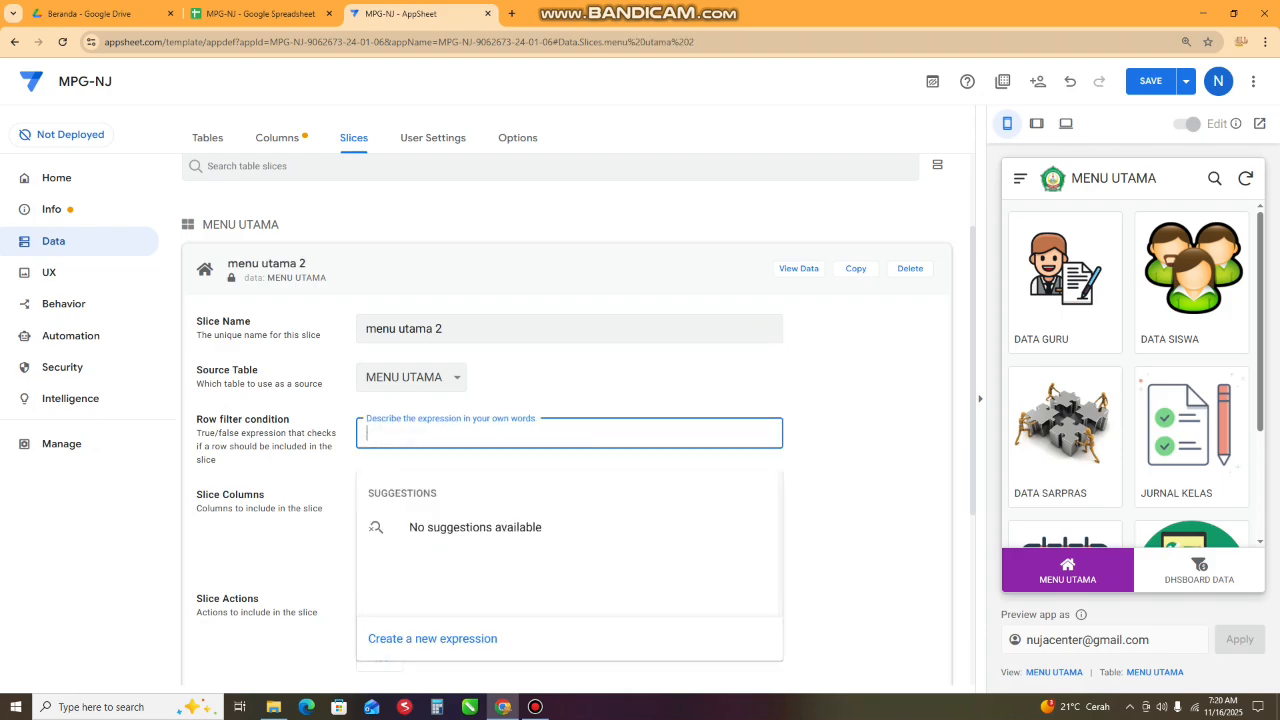
pyautogui.scroll(-1, 567, 433)
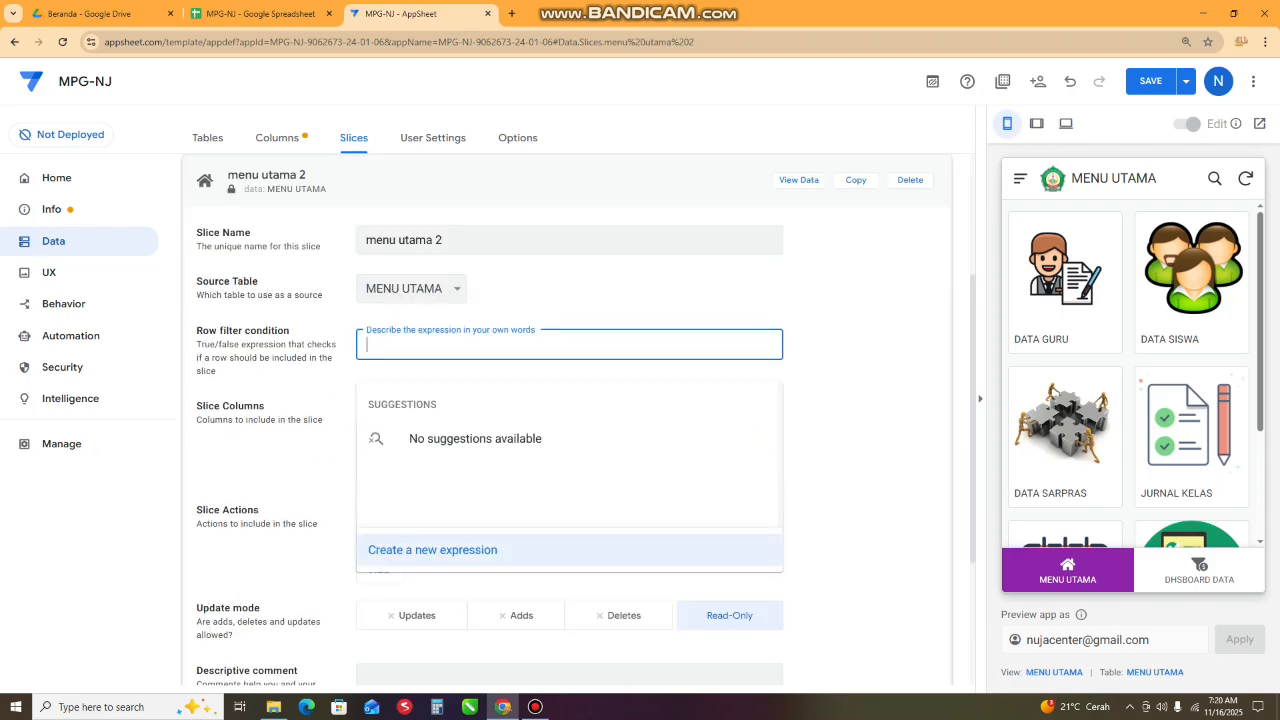
pyautogui.click(432, 550)
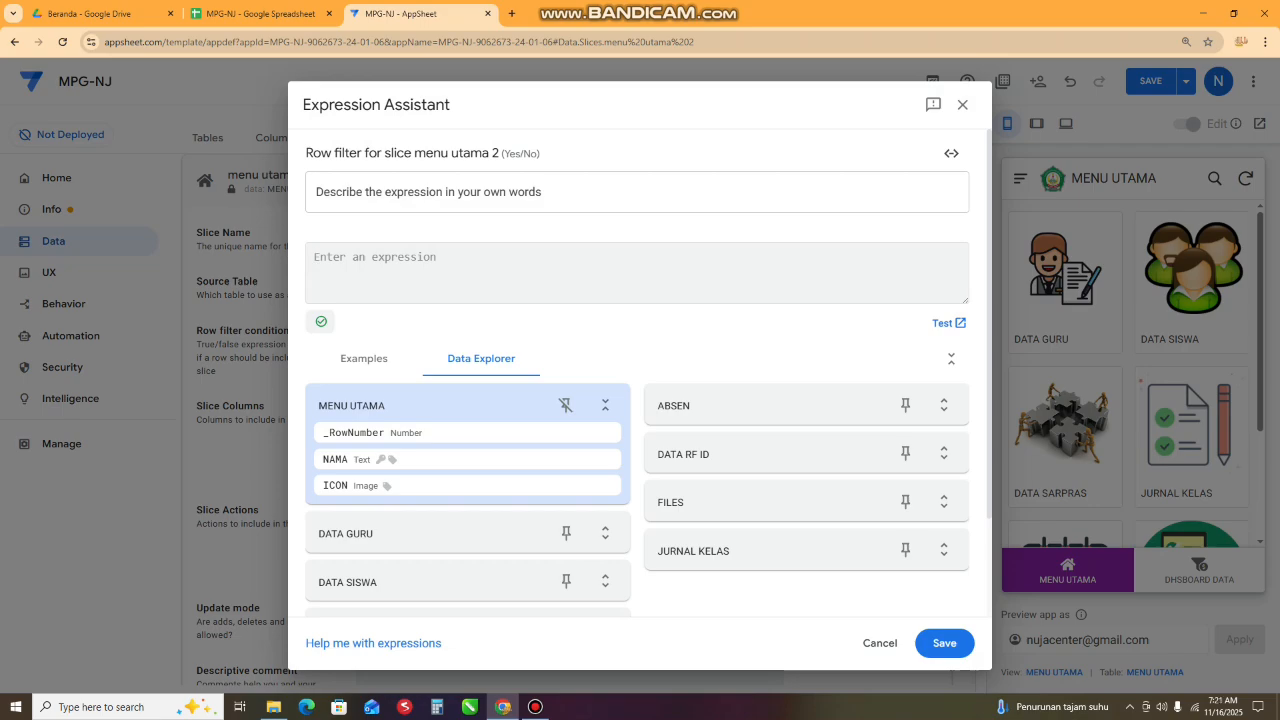
pyautogui.write('OR')
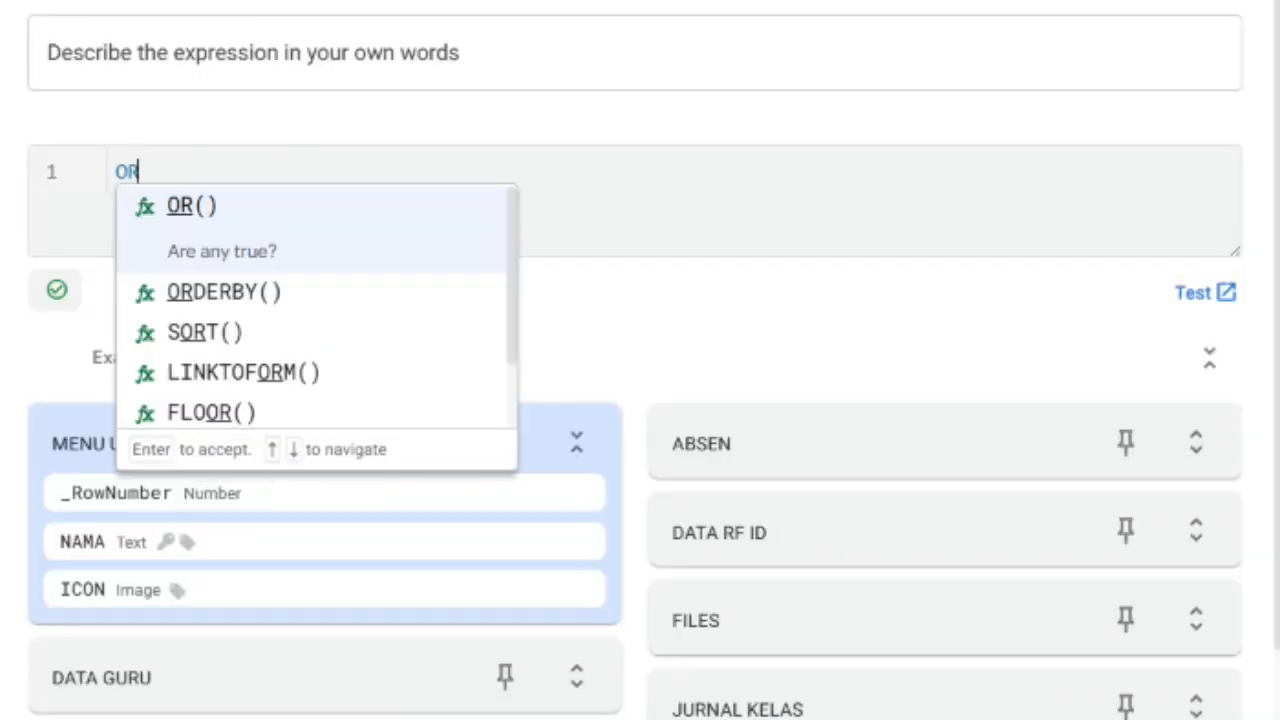
pyautogui.press('Return')
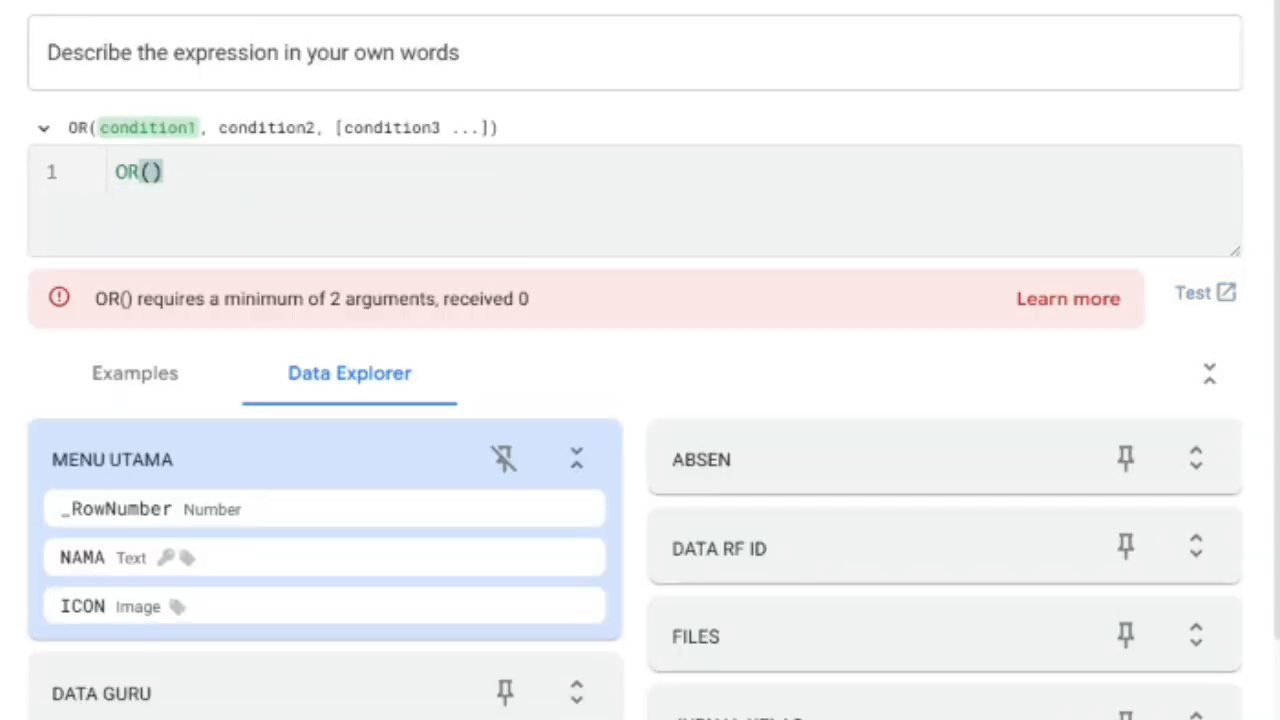
pyautogui.press('Return')
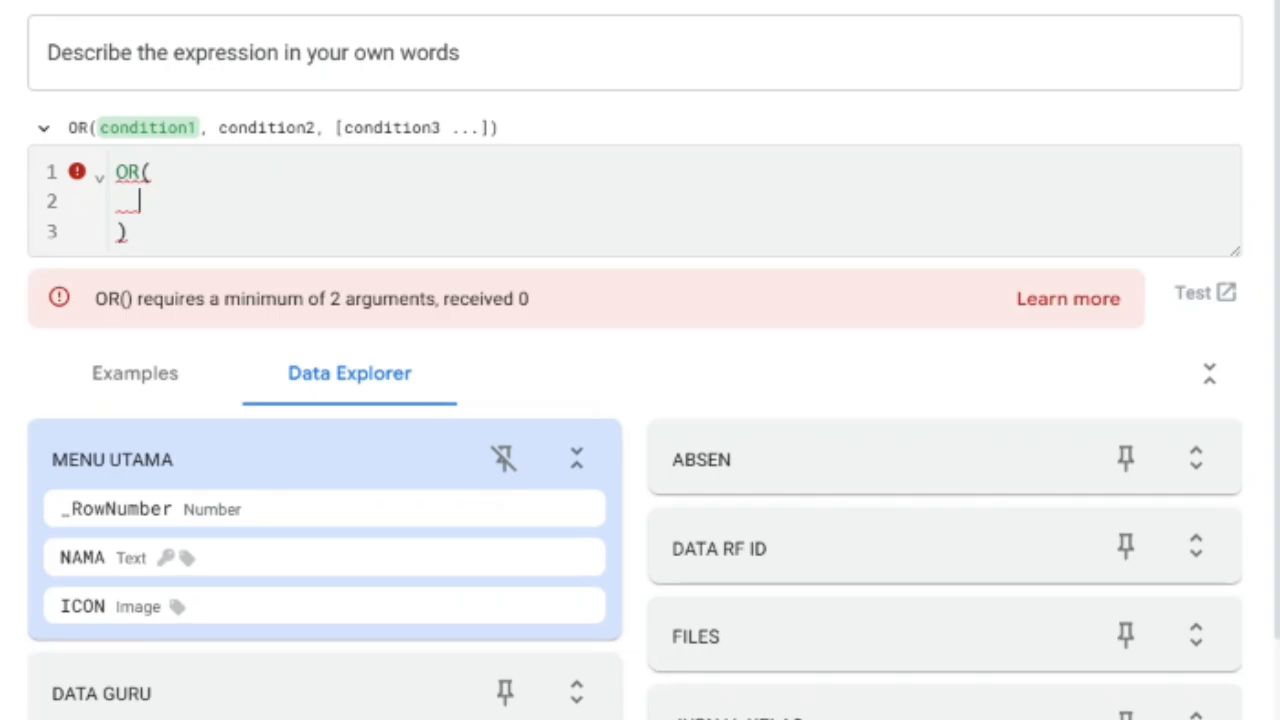
# - Begin the first condition inside OR() with USEREMAIL() followed by an equals sign
pyautogui.write('USERM')
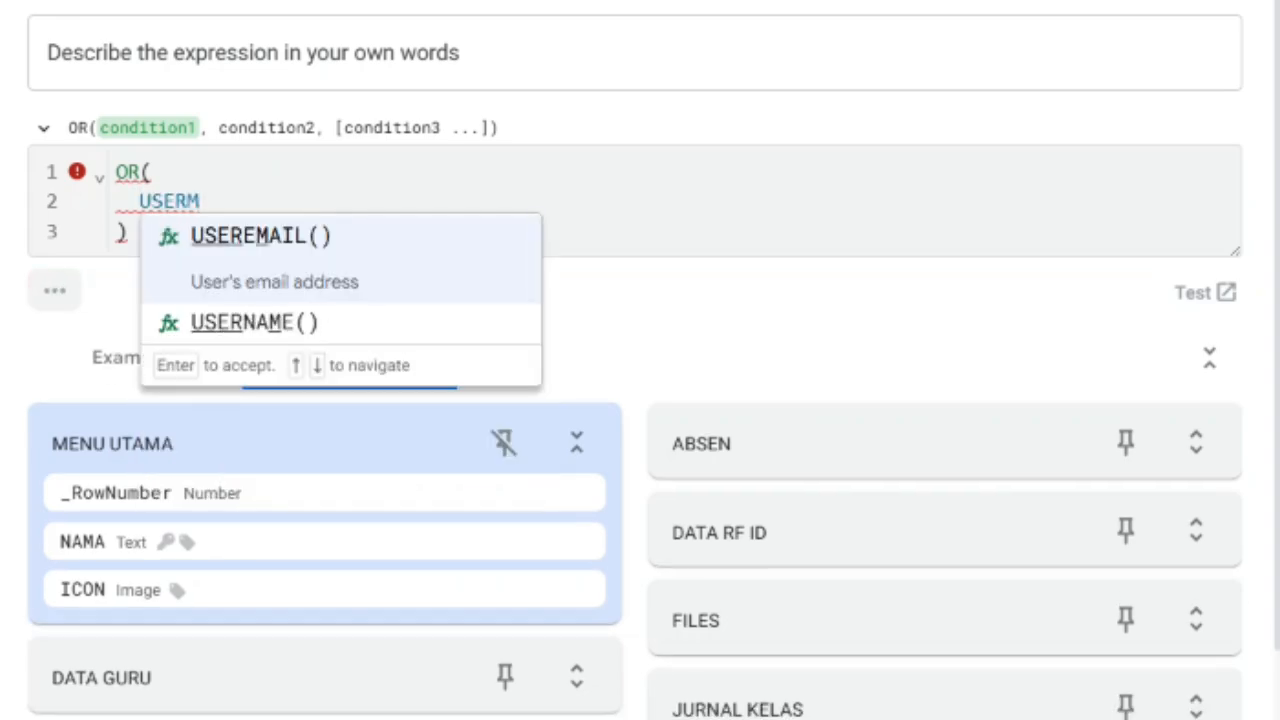
pyautogui.press('Return')
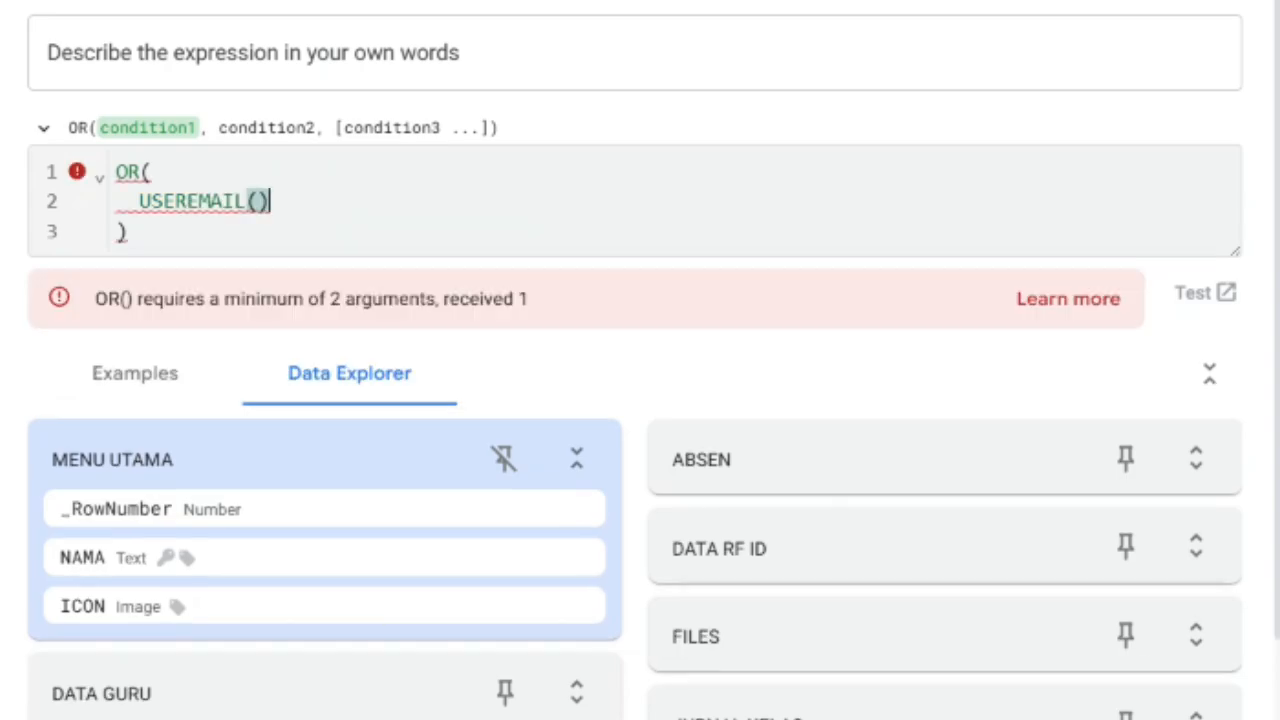
pyautogui.write('=')
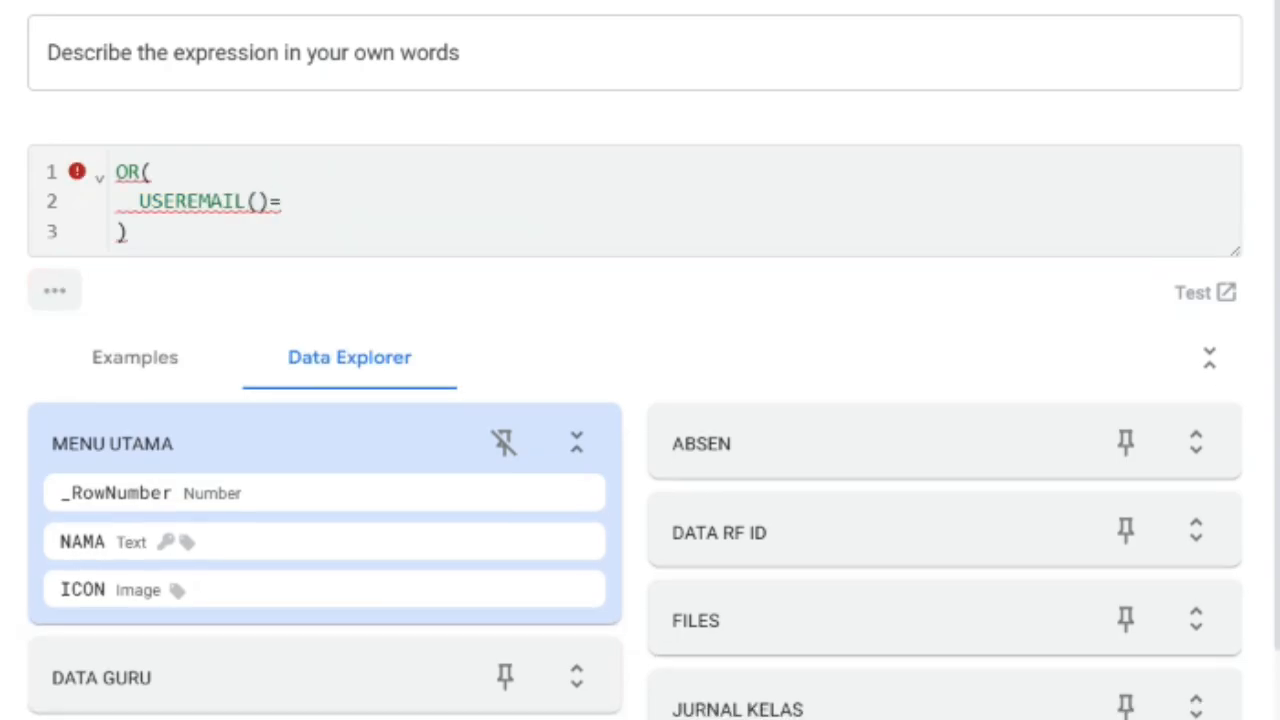
pyautogui.write('""')
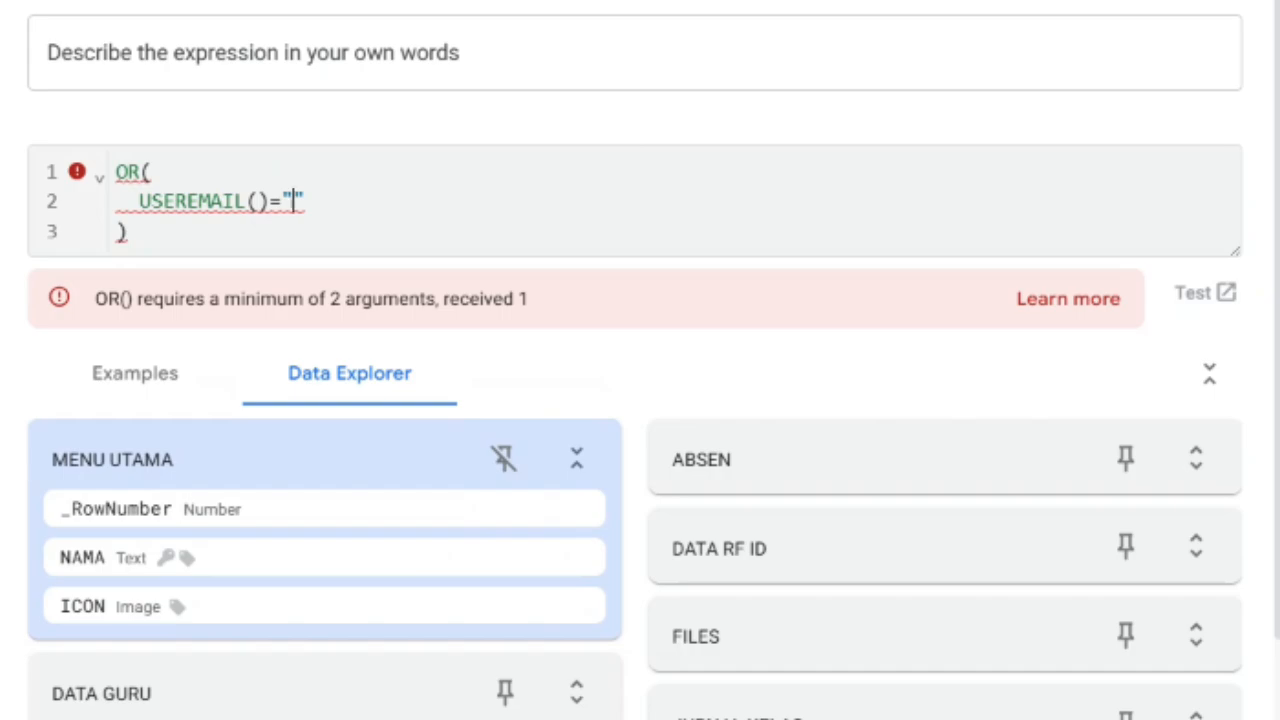
# - Complete the USEREMAIL() comparison with the app account's e-mail address in lowercase, enclosed in double quotes
pyautogui.write('NU')
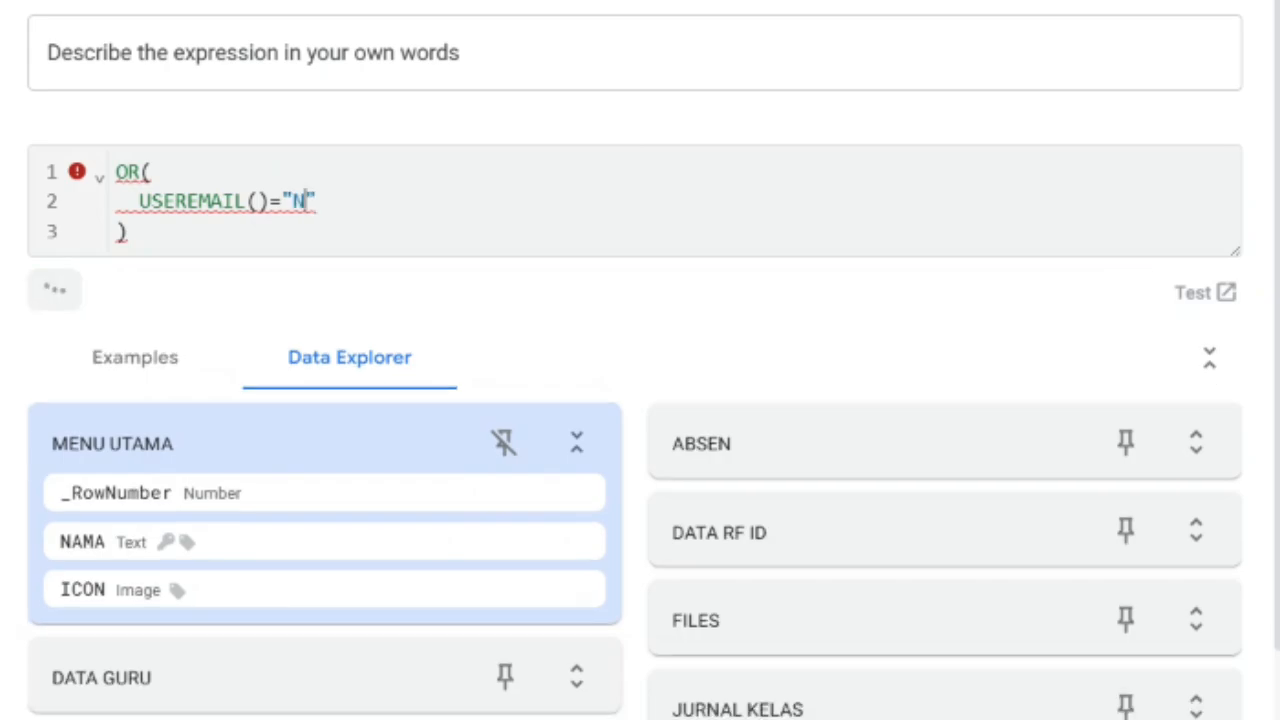
pyautogui.press('BackSpace')
pyautogui.press('BackSpace')
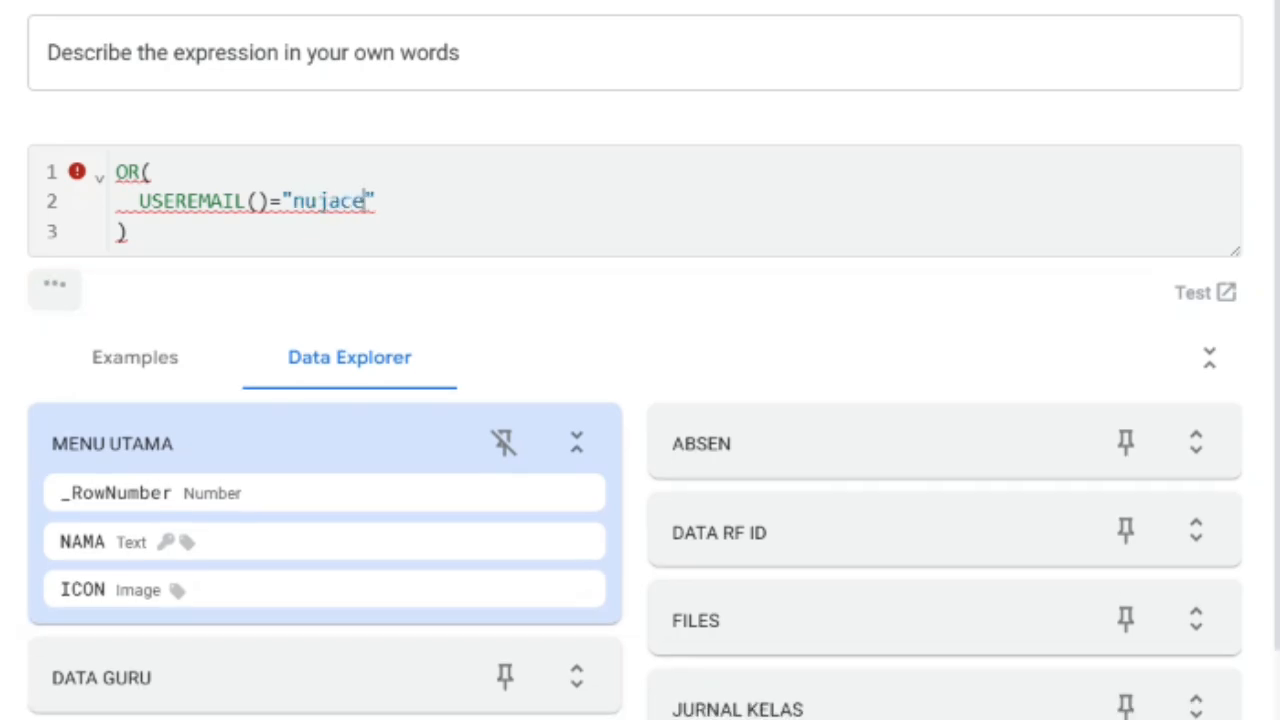
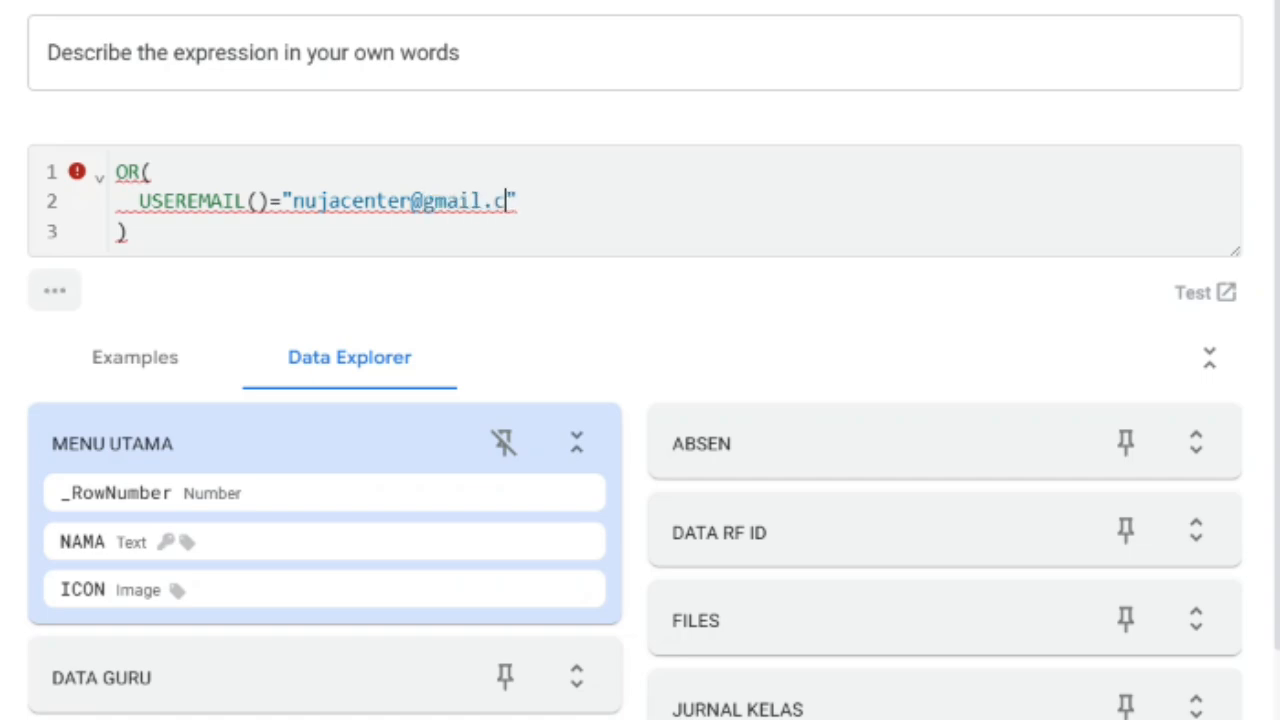
pyautogui.press('Right')
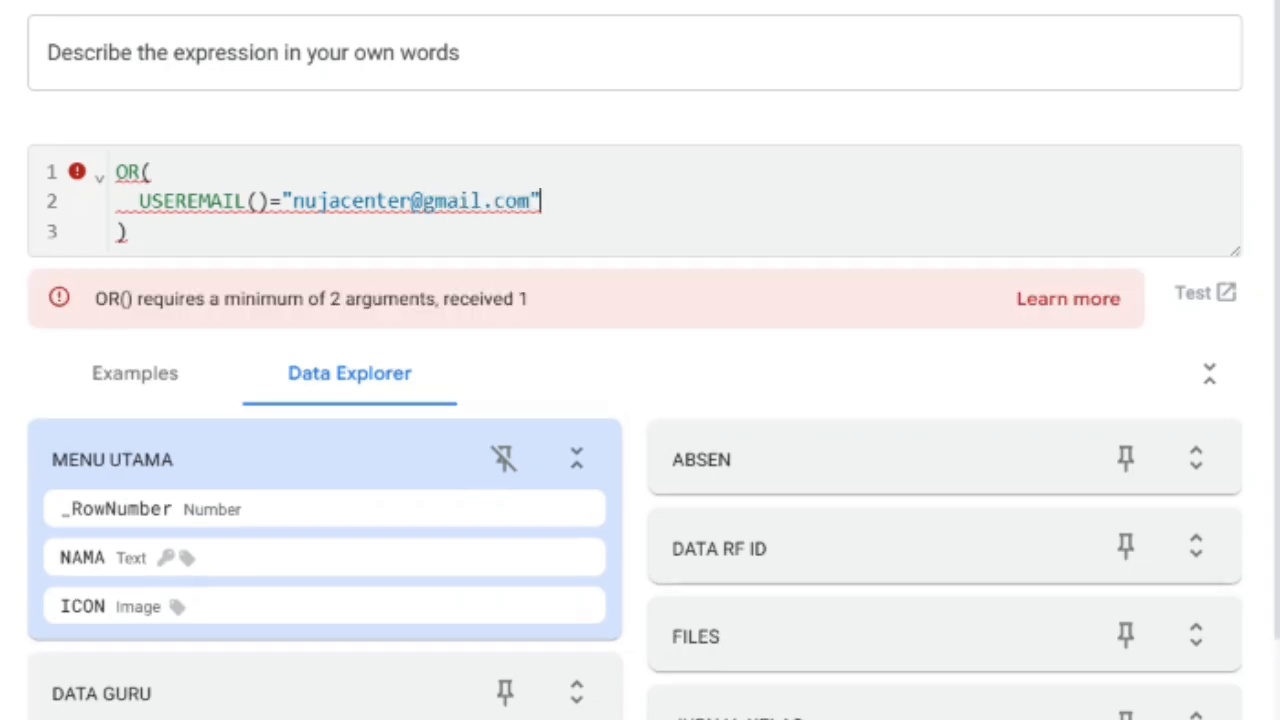
# - Add a comma after the e-mail condition and begin a second condition on a new line with [NAMA]<>
pyautogui.write(',')
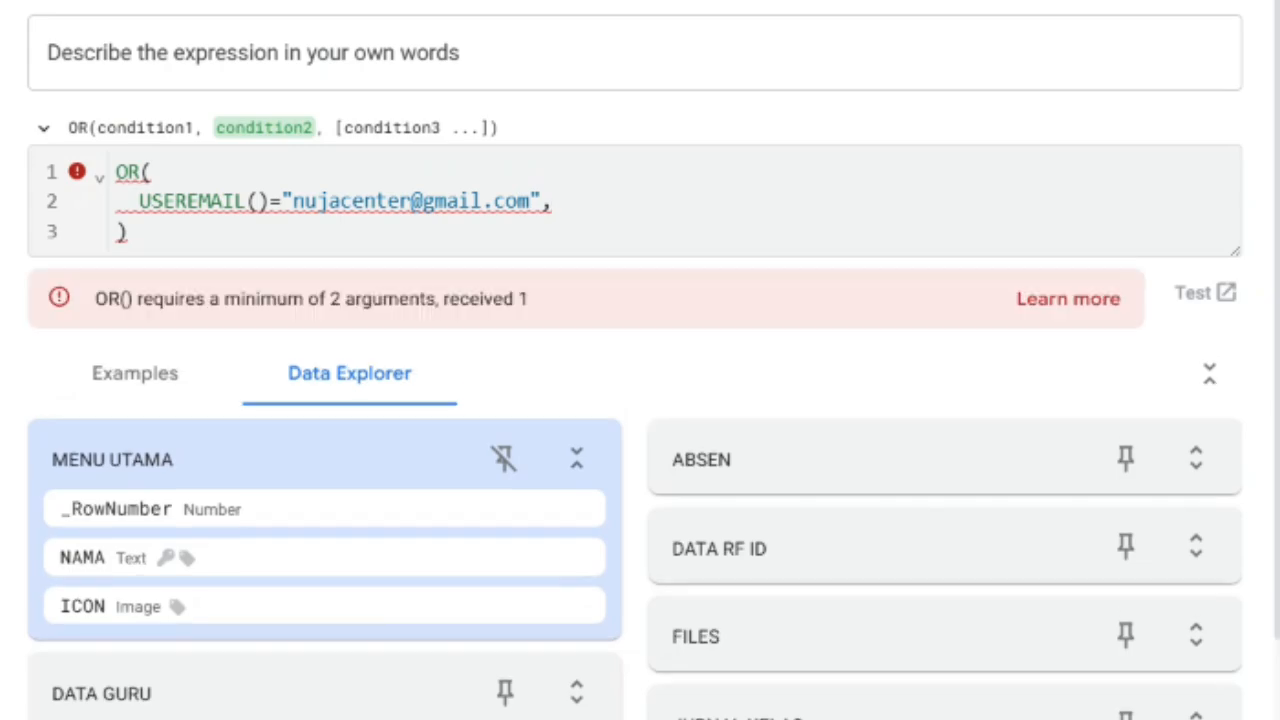
pyautogui.press('Return')
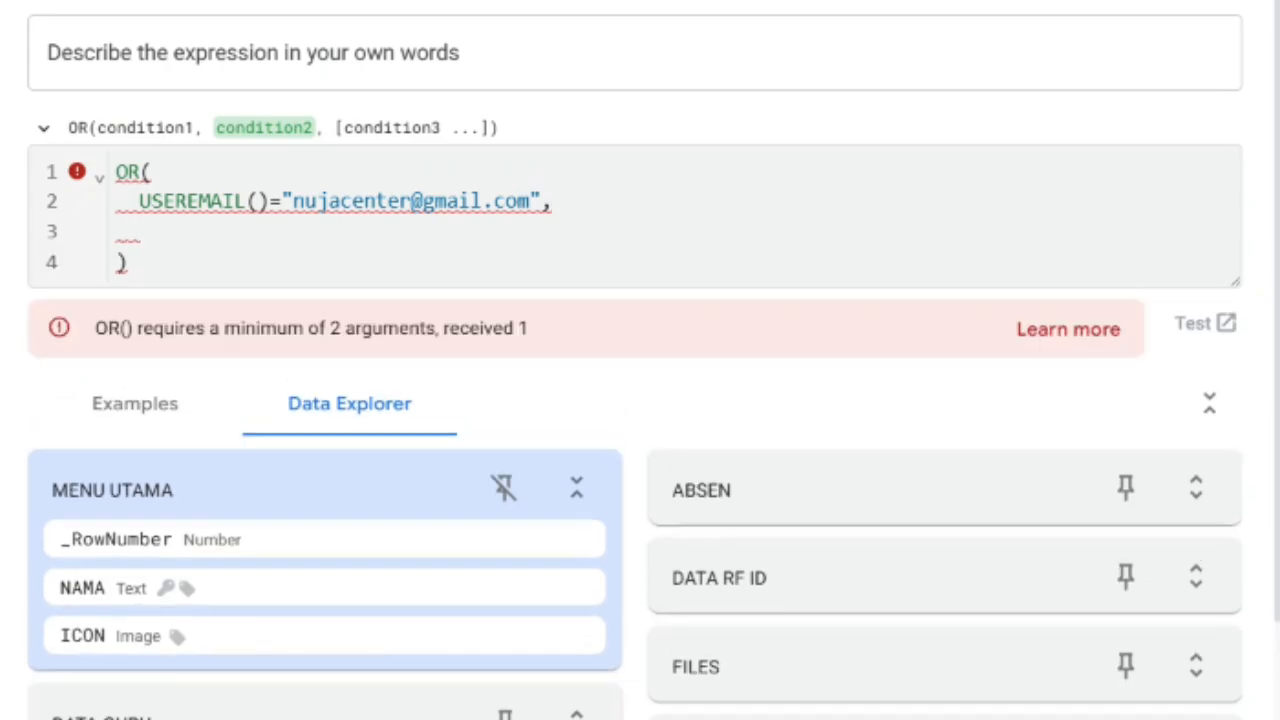
pyautogui.write('[')
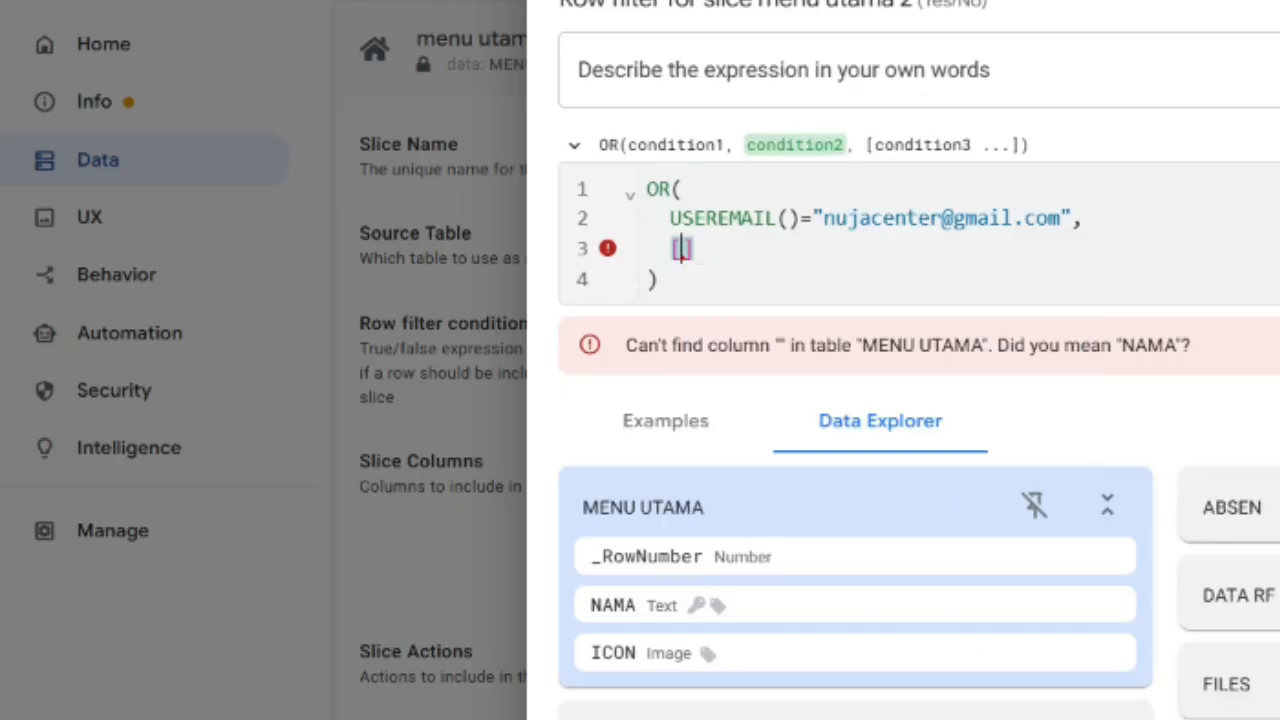
pyautogui.write('nama')
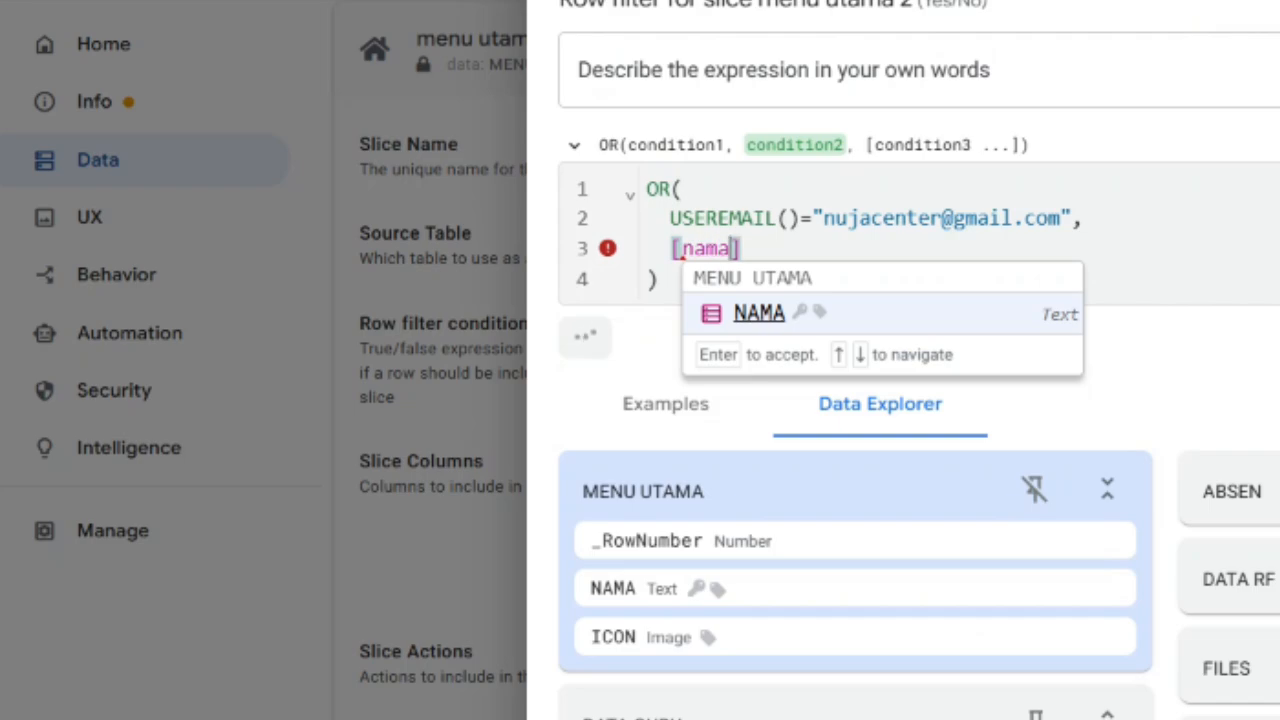
pyautogui.press('Return')
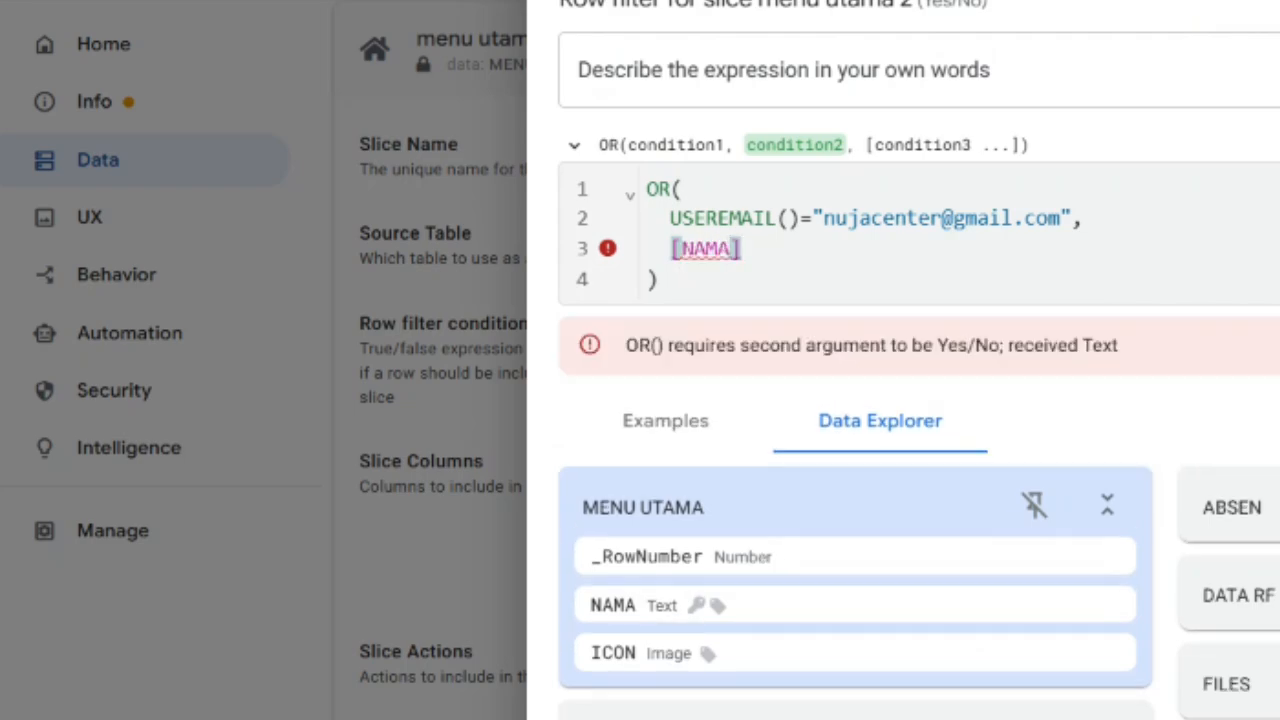
pyautogui.write('<>')
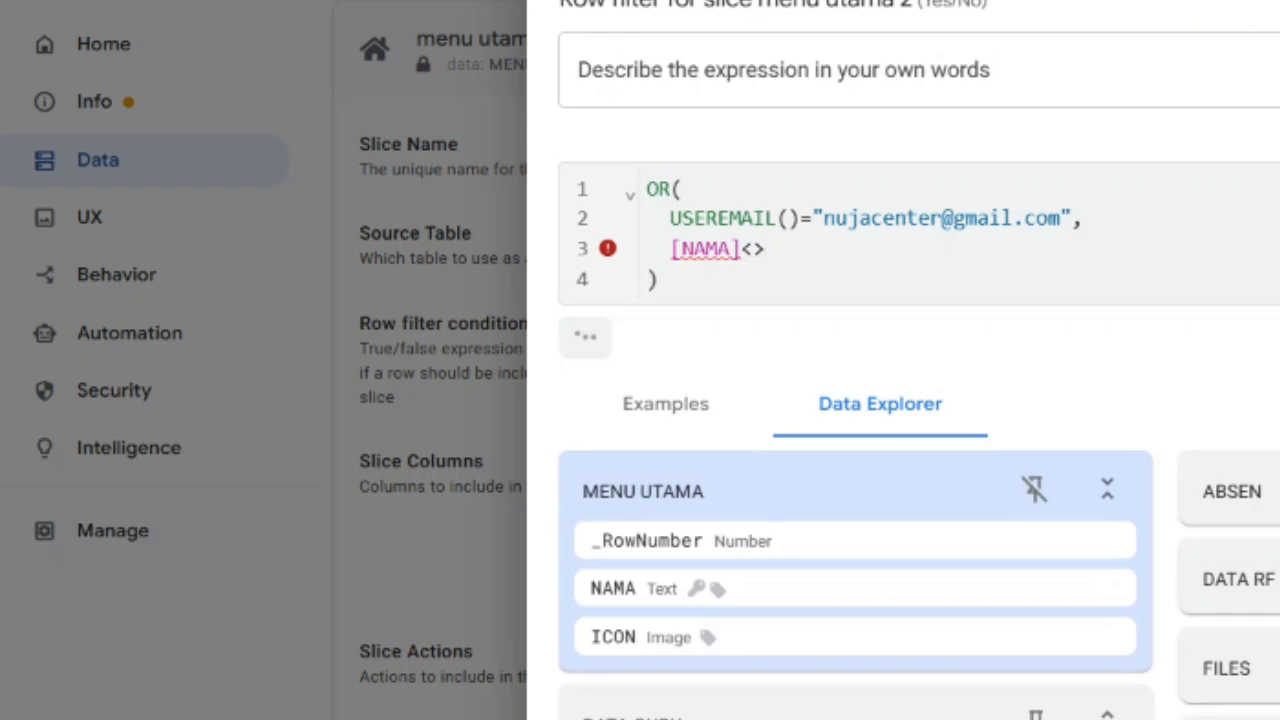
pyautogui.write('""')
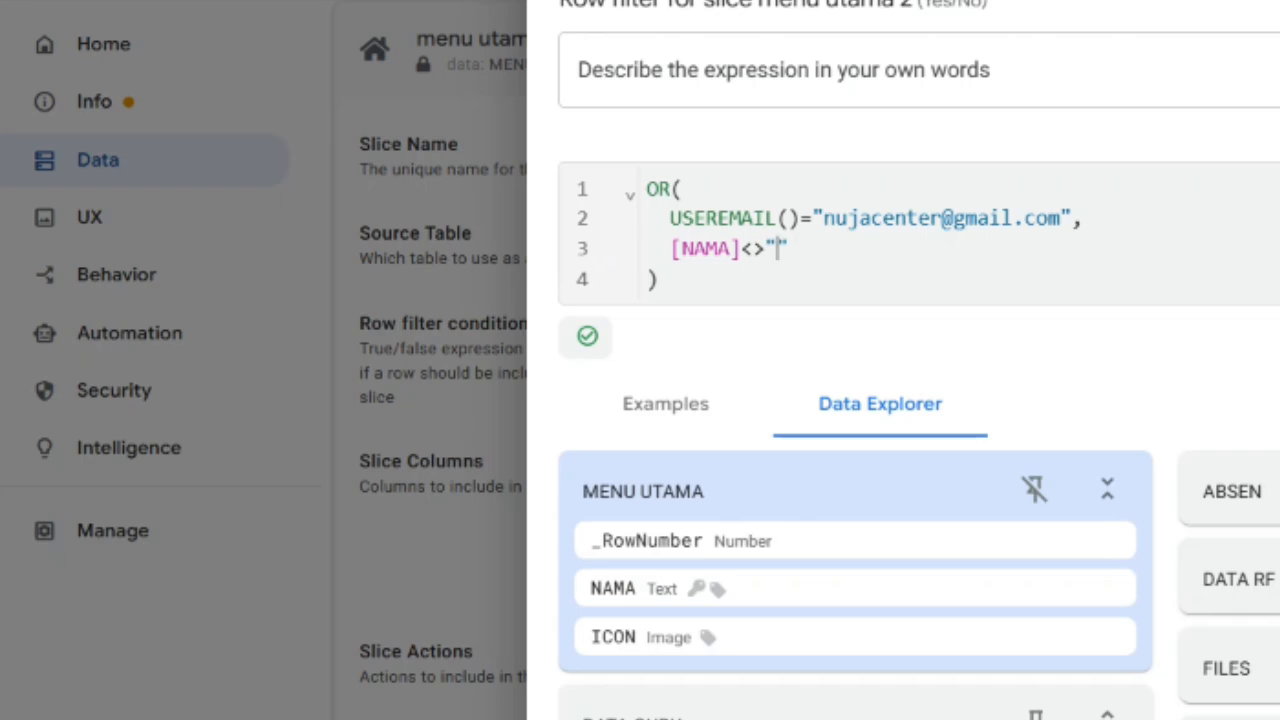
# - Complete the [NAMA]<> condition with the quoted text "DATA SARPRAS" and save the row filter expression
pyautogui.write('da')
pyautogui.press('BackSpace')
pyautogui.press('BackSpace')
pyautogui.write('DATA S')
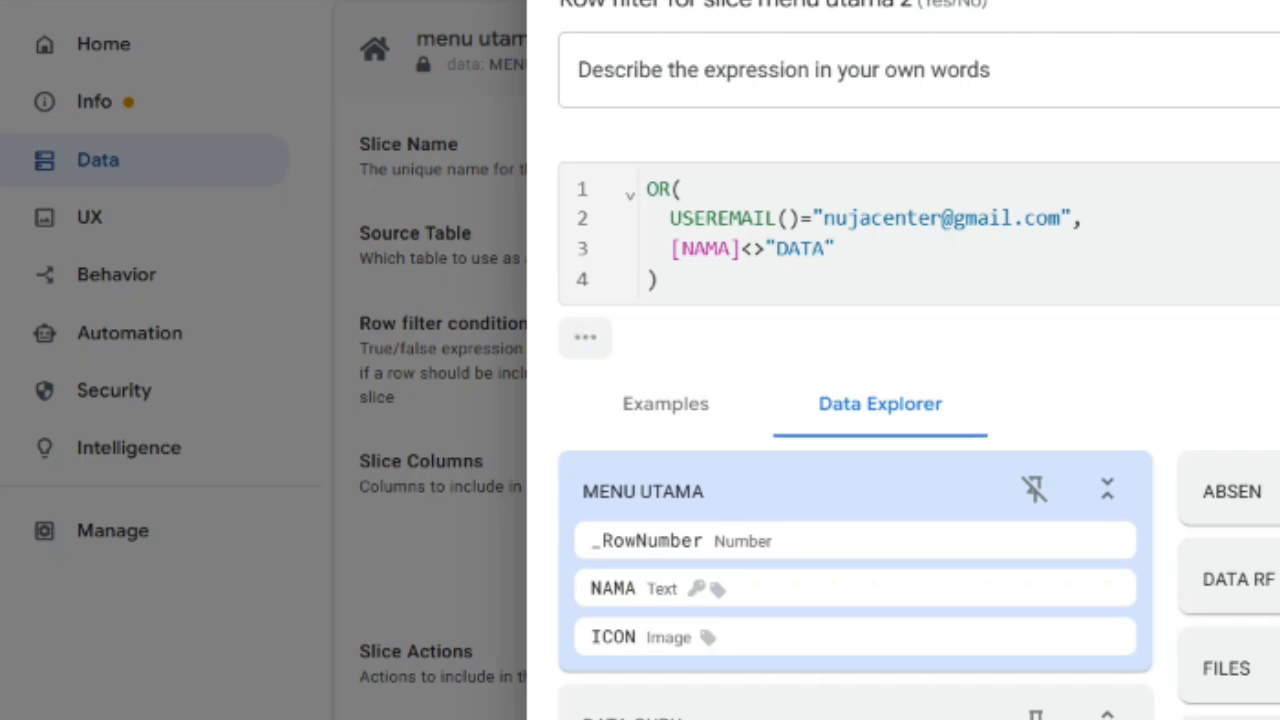
pyautogui.write('ARPRAS')
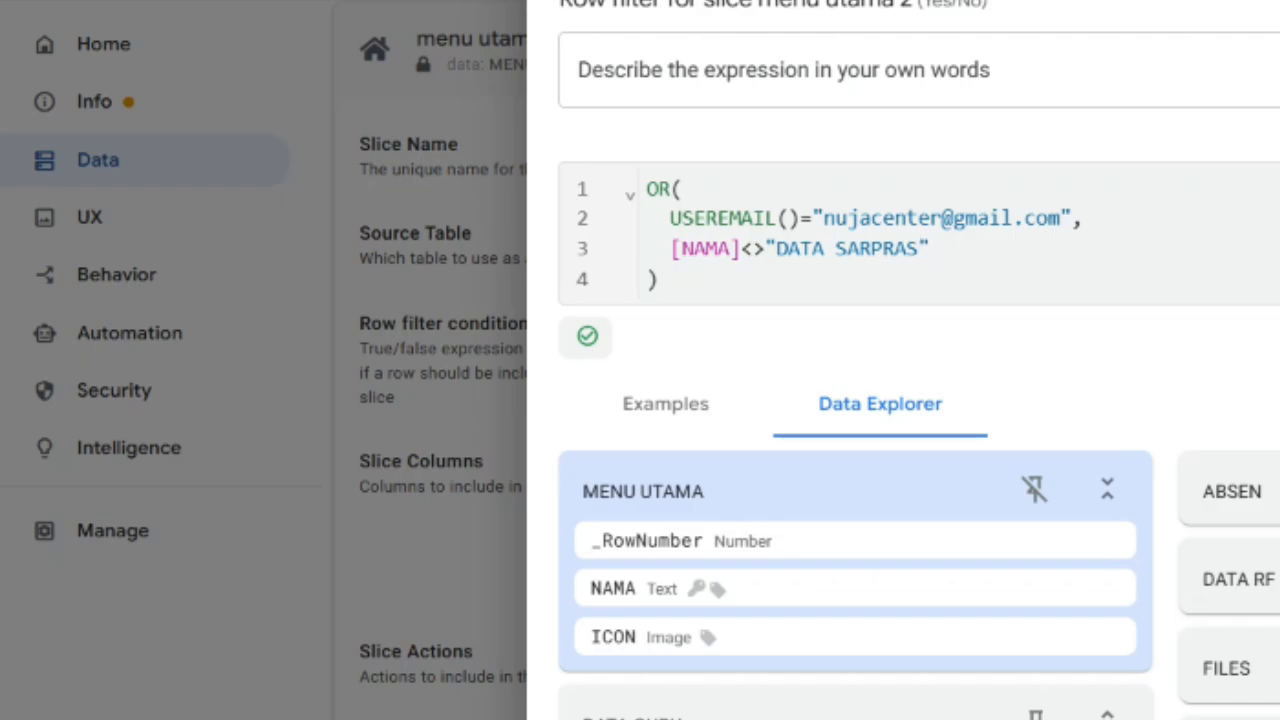
pyautogui.press('Return')
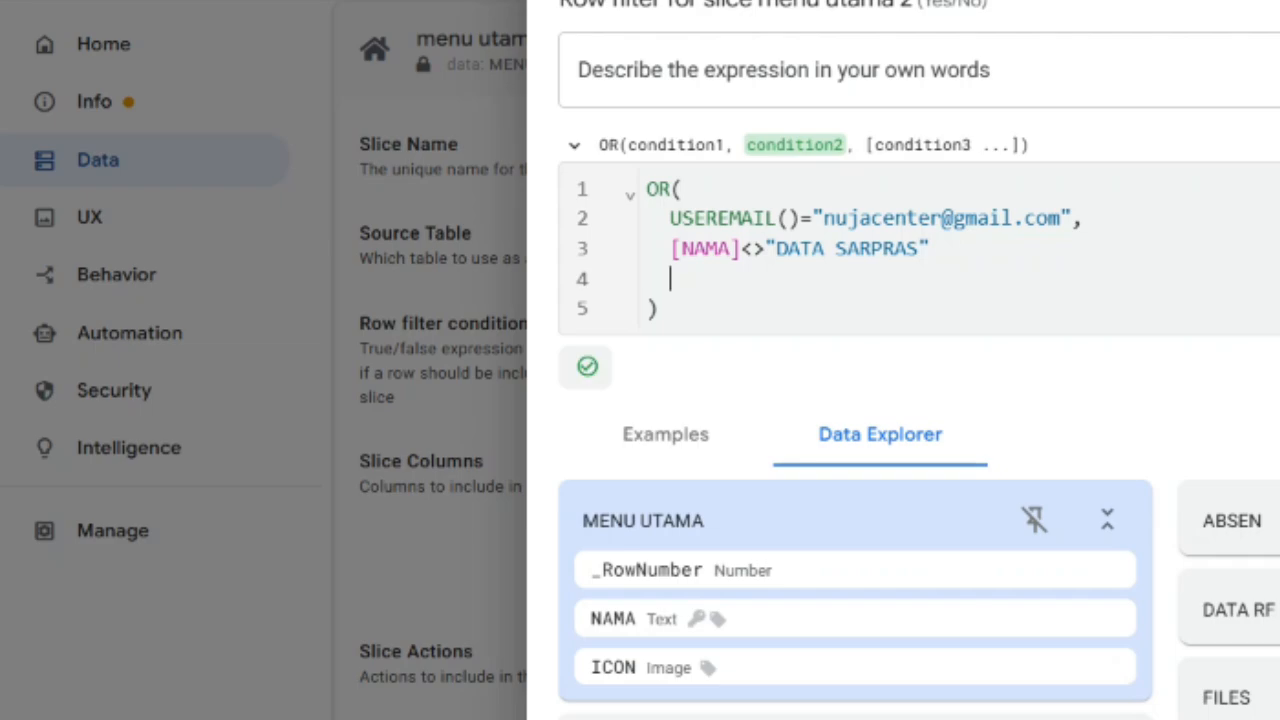
pyautogui.press('BackSpace')
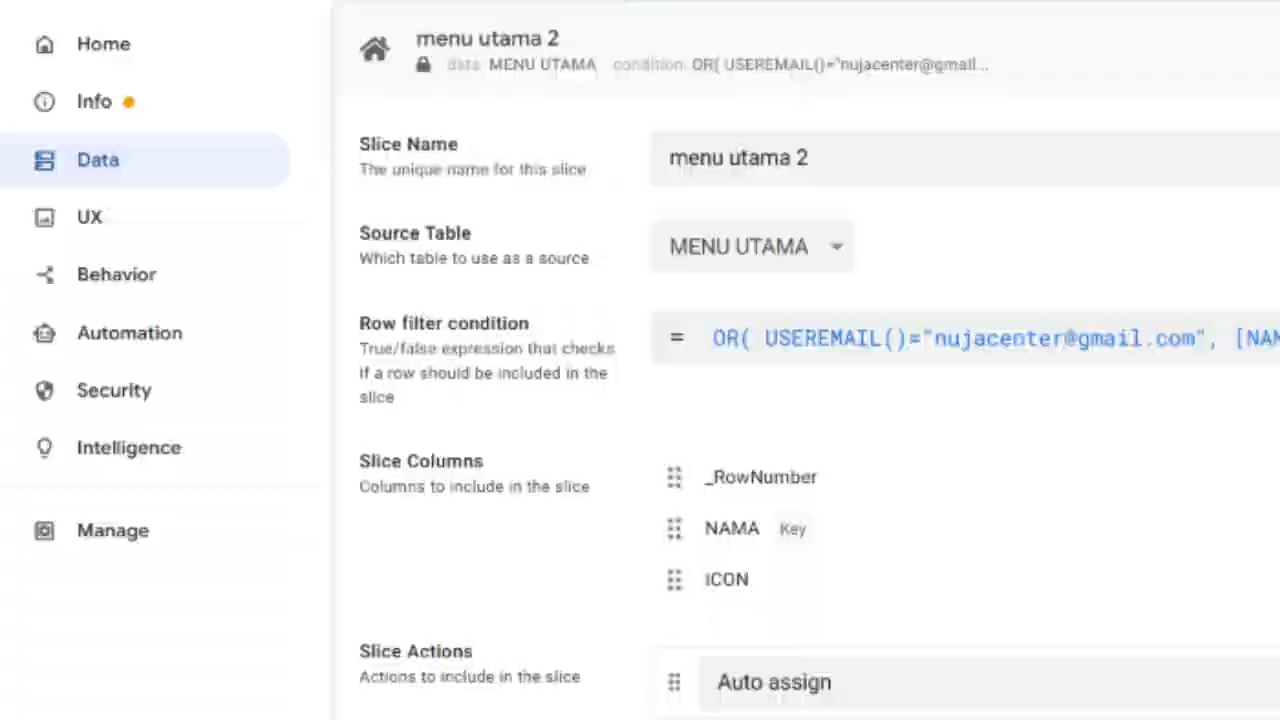
pyautogui.click(1203, 66)
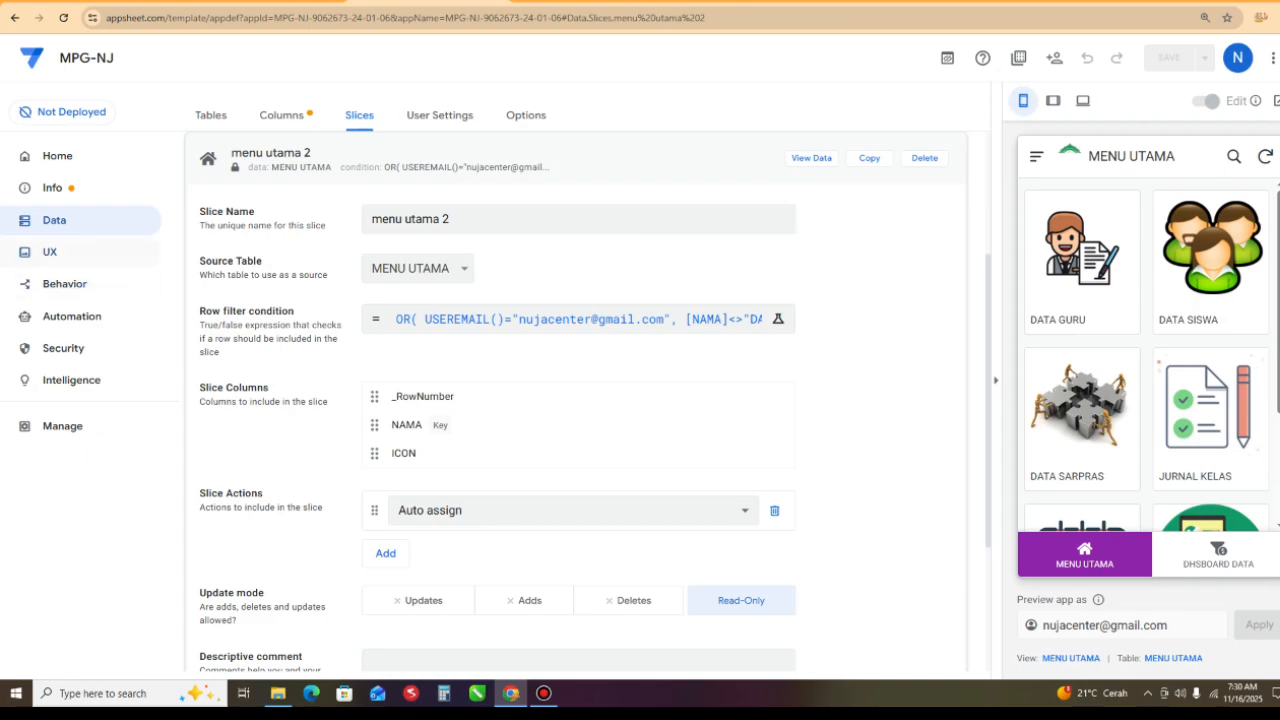
# - Set the data source of the MENU UTAMA primary view to the "menu utama 2" slice and save the app
pyautogui.click(50, 252)
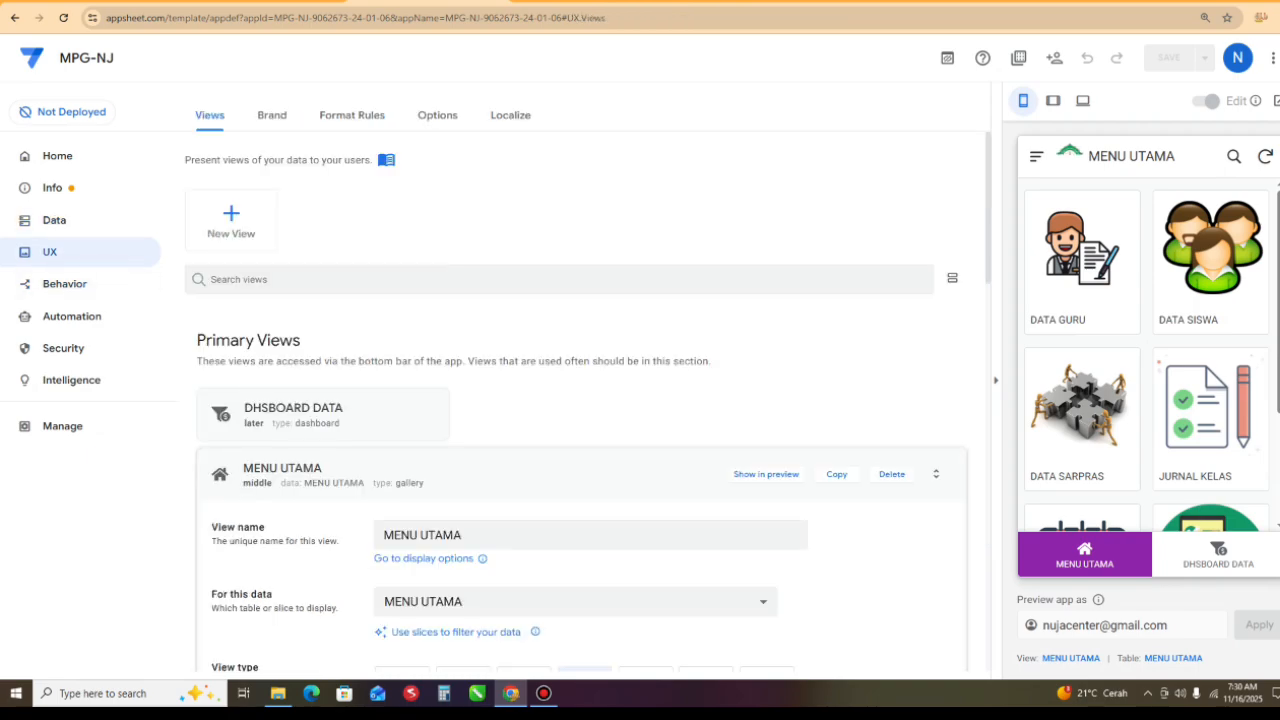
pyautogui.scroll(-2, 590, 400)
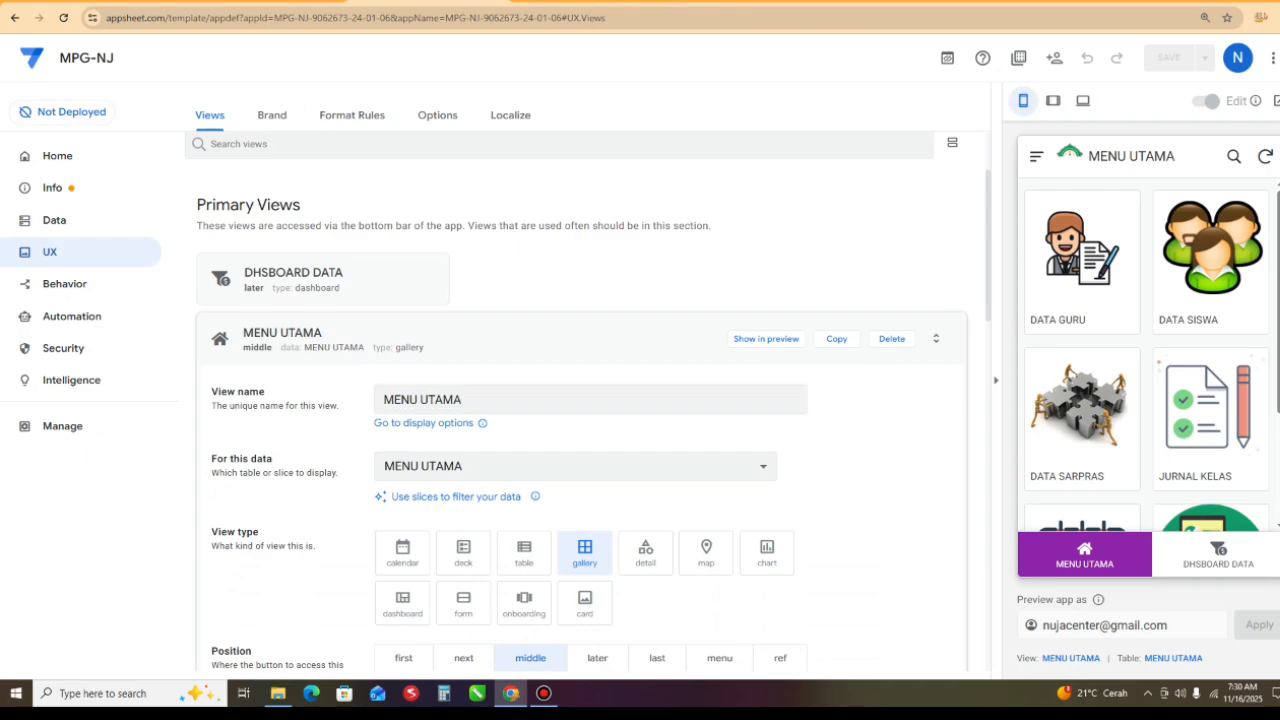
pyautogui.scroll(-1, 590, 400)
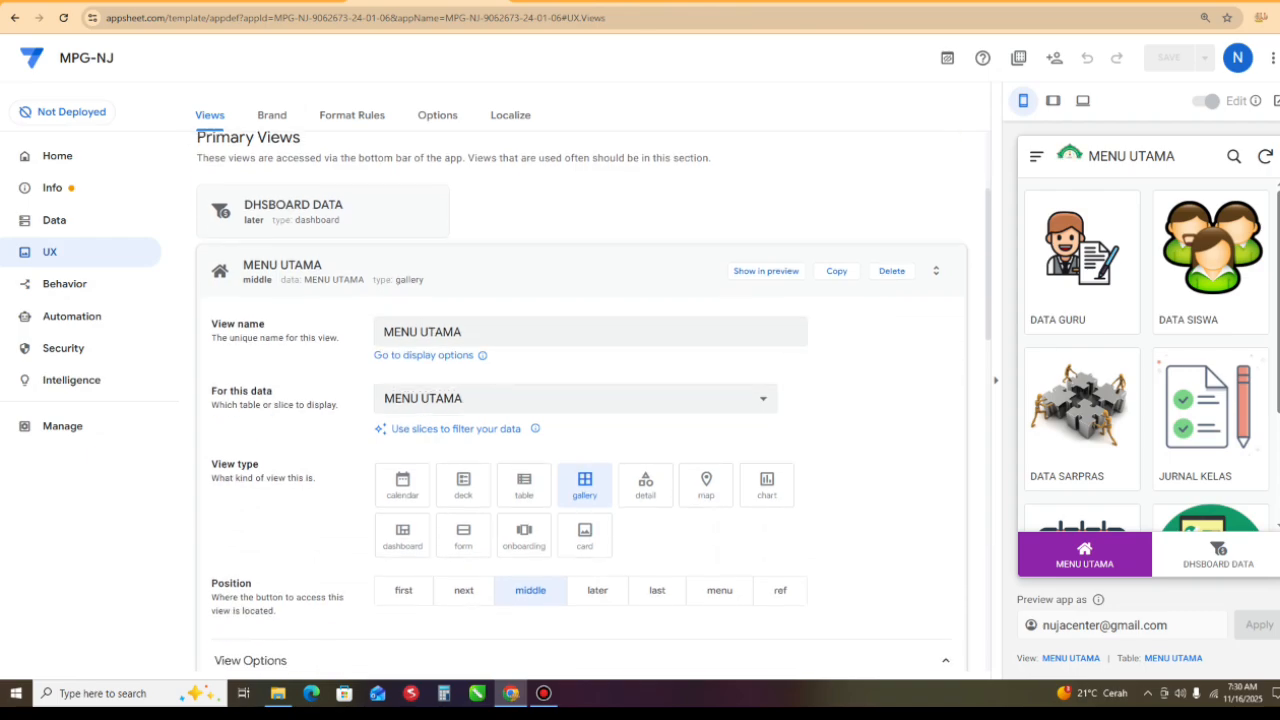
pyautogui.click(936, 271)
pyautogui.scroll(-1, 590, 400)
pyautogui.scroll(2, 590, 400)
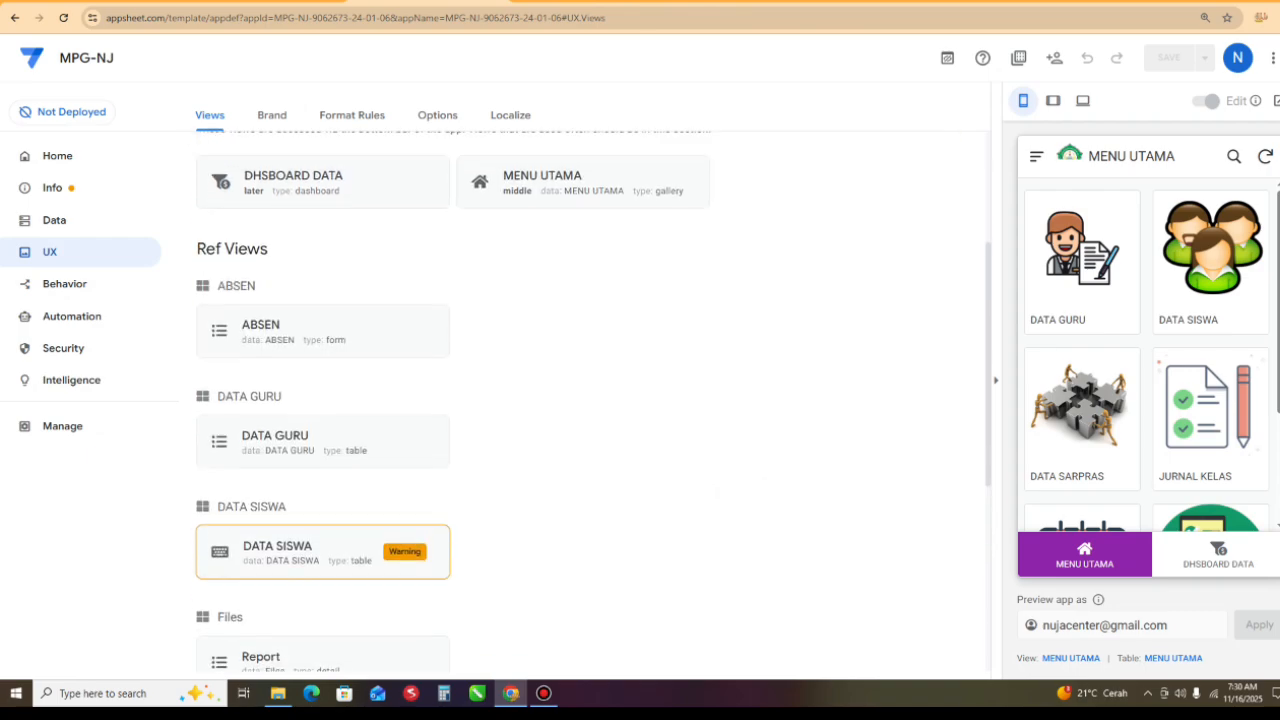
pyautogui.click(583, 279)
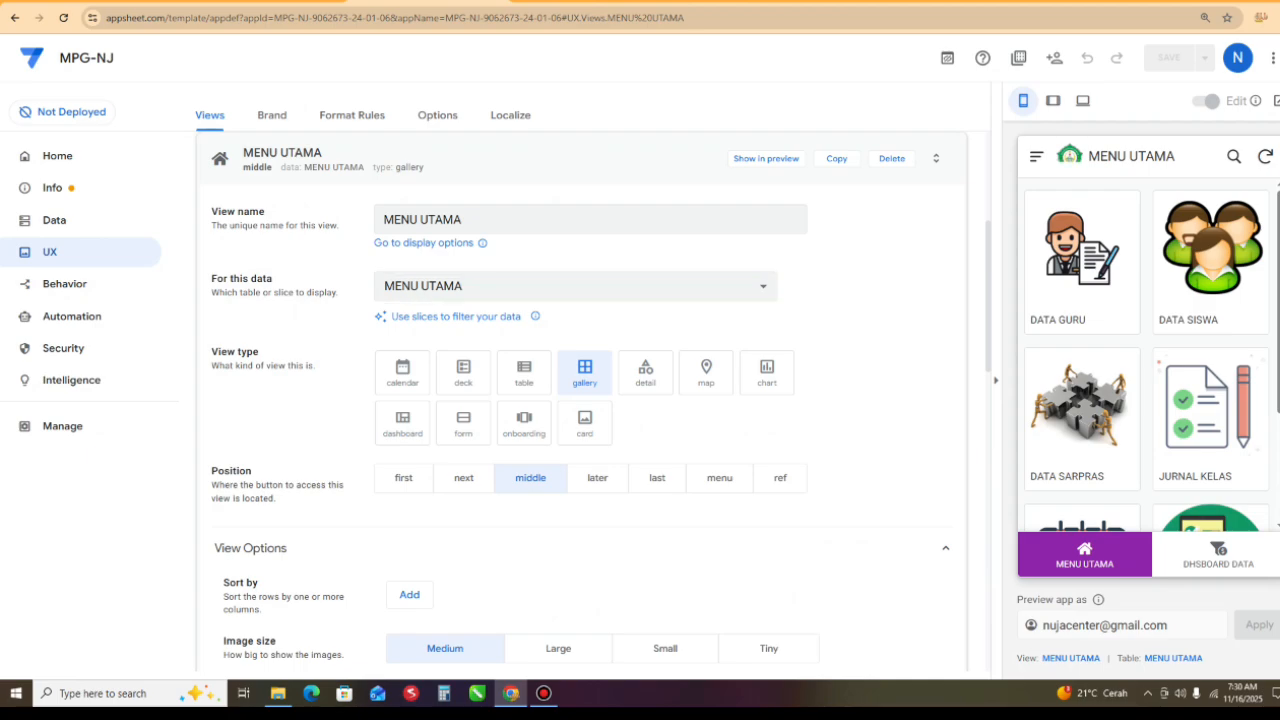
pyautogui.click(576, 286)
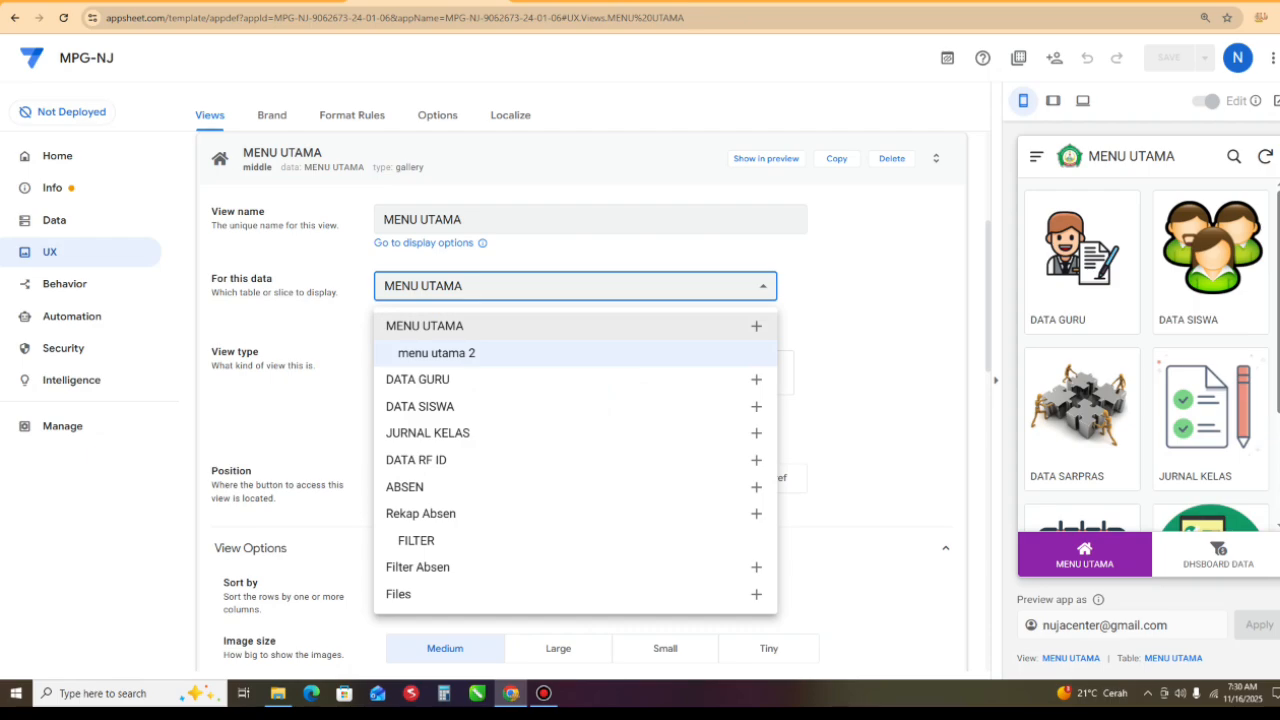
pyautogui.click(459, 353)
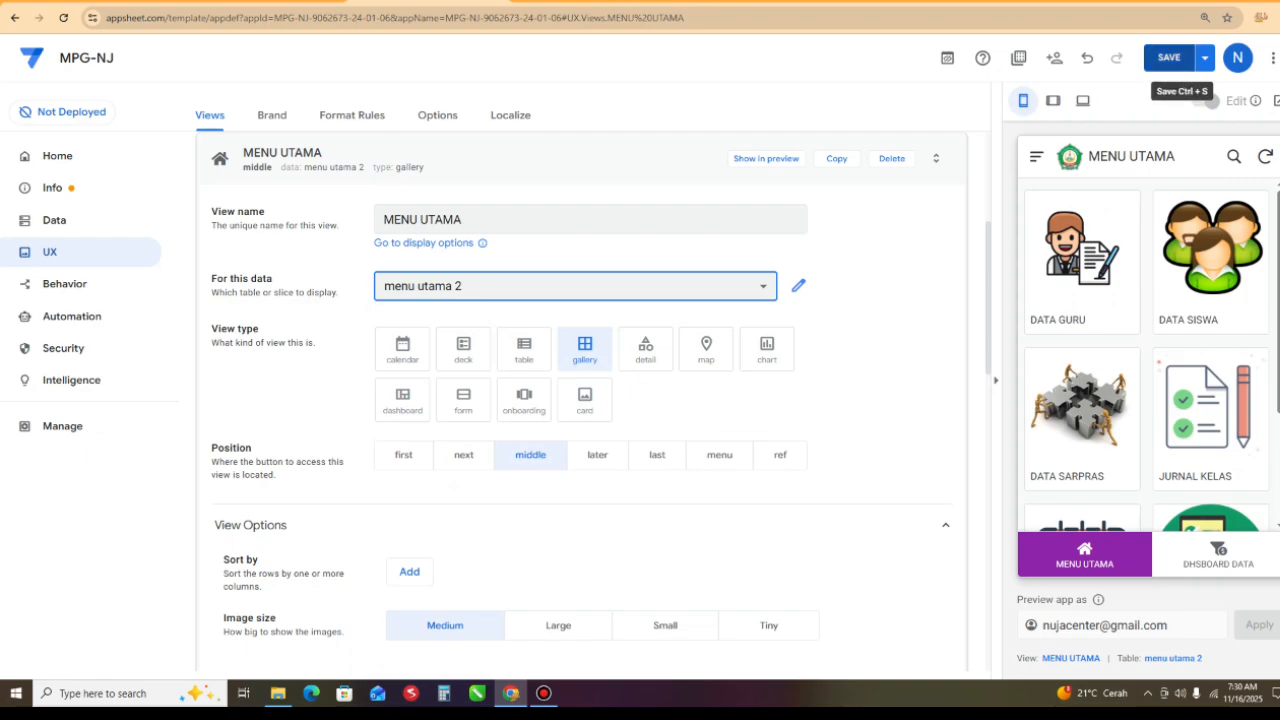
pyautogui.click(1169, 58)
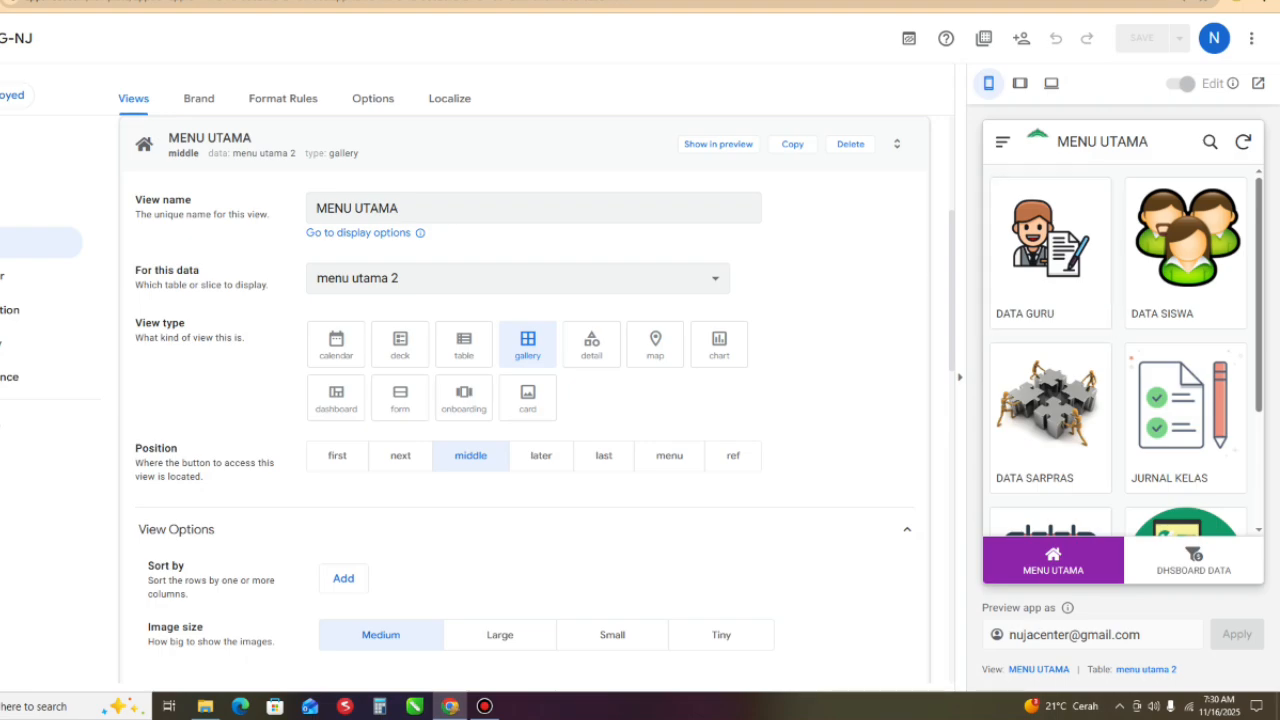
# - Review the menu items in the mobile preview, then apply a different user's lowercase e-mail address as the preview account
pyautogui.scroll(-3, 1180, 400)
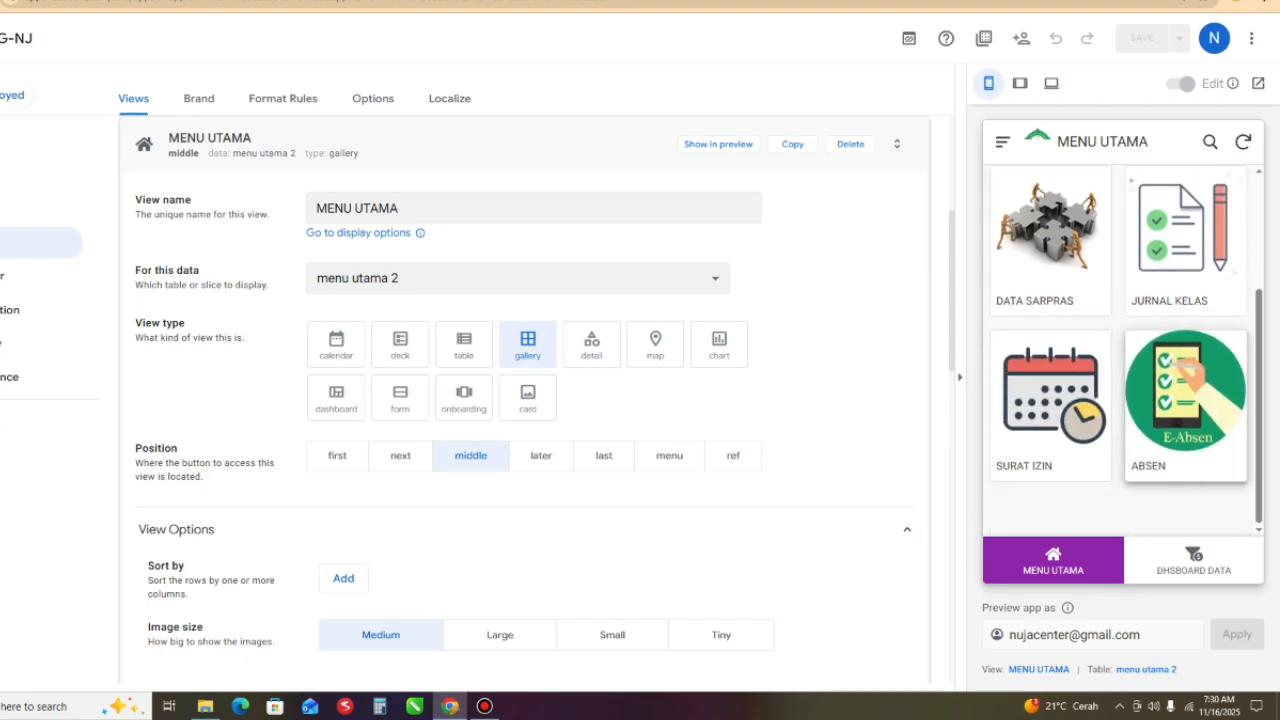
pyautogui.scroll(3, 1185, 400)
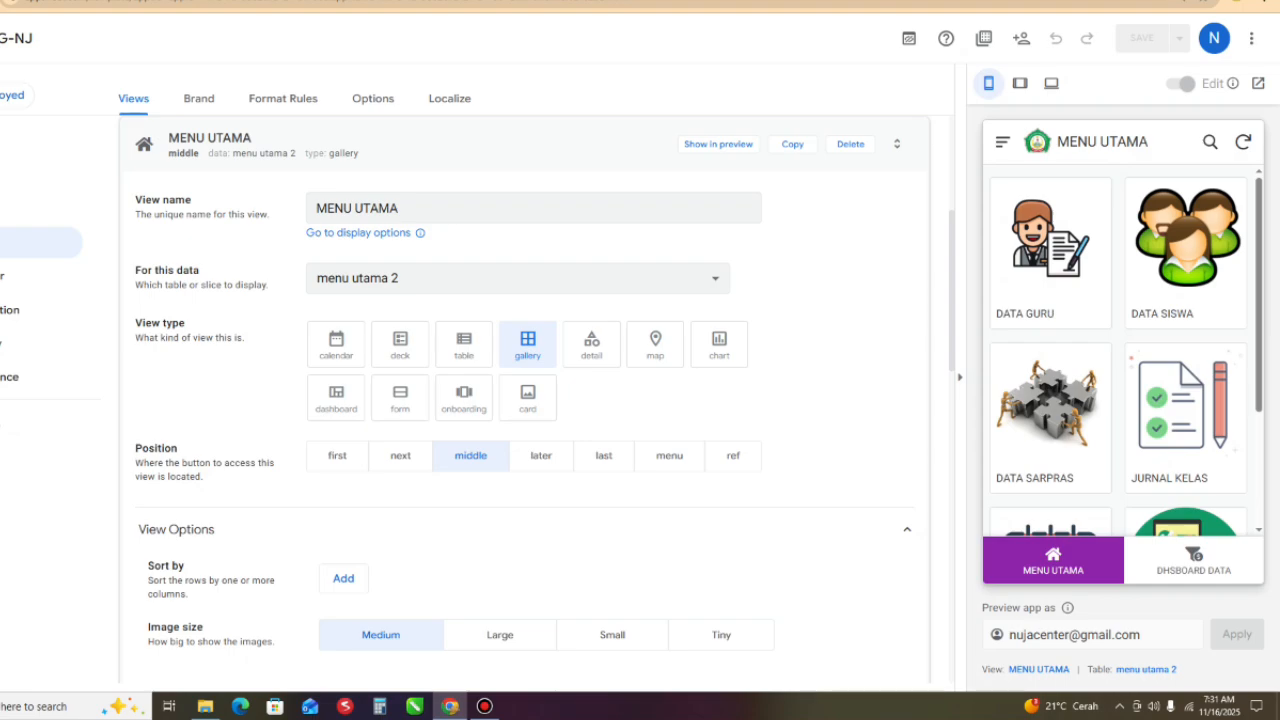
pyautogui.scroll(-2, 1124, 345)
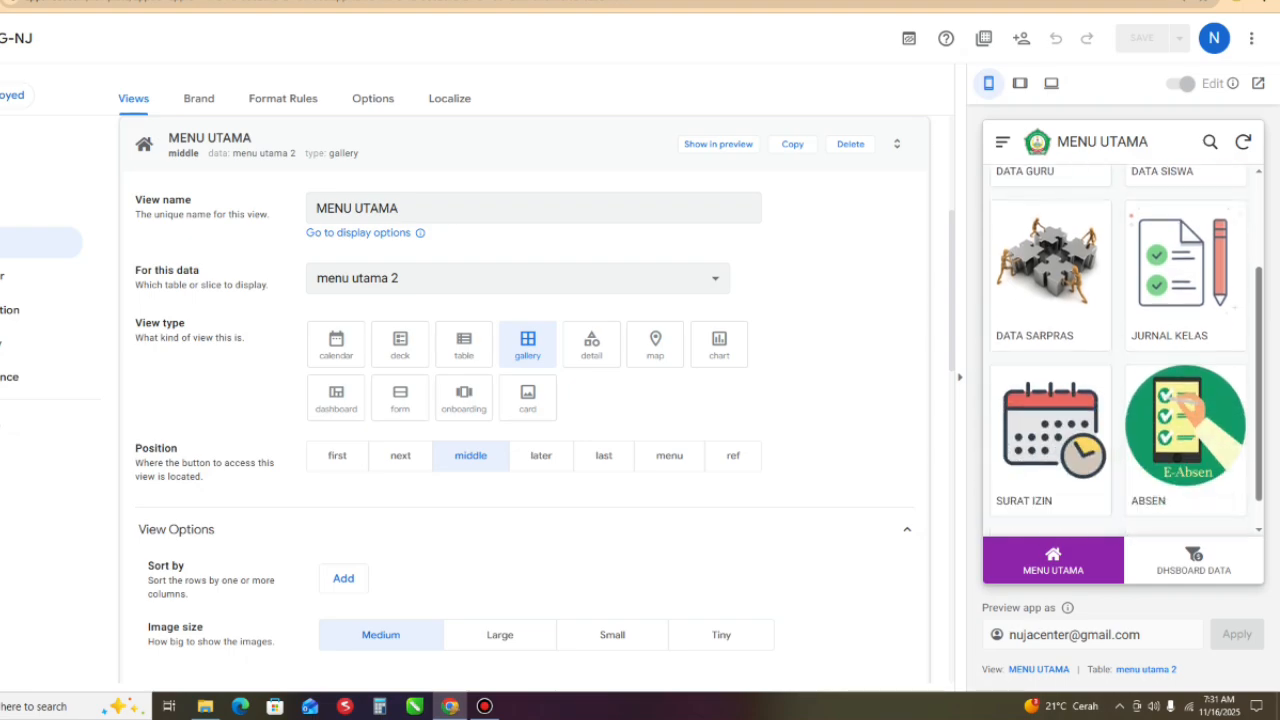
pyautogui.moveTo(1069, 634); pyautogui.dragTo(1009, 634)
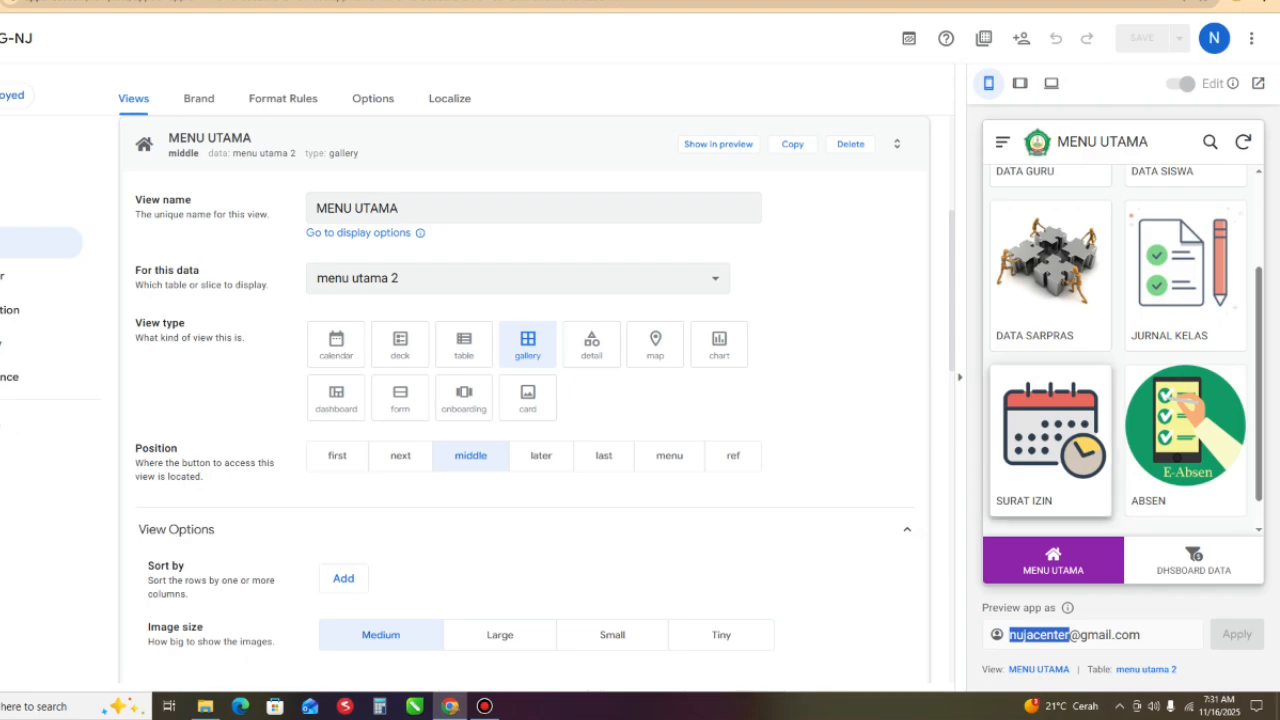
pyautogui.write('SU')
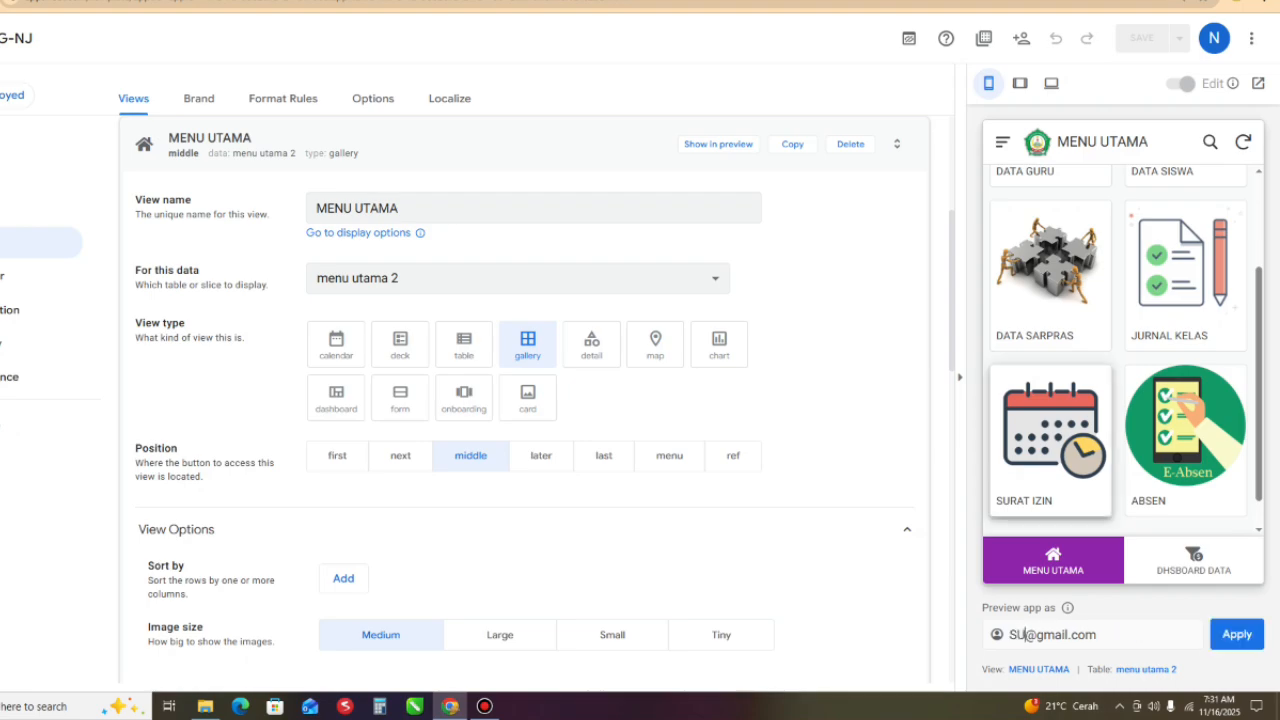
pyautogui.press('BackSpace')
pyautogui.press('BackSpace')
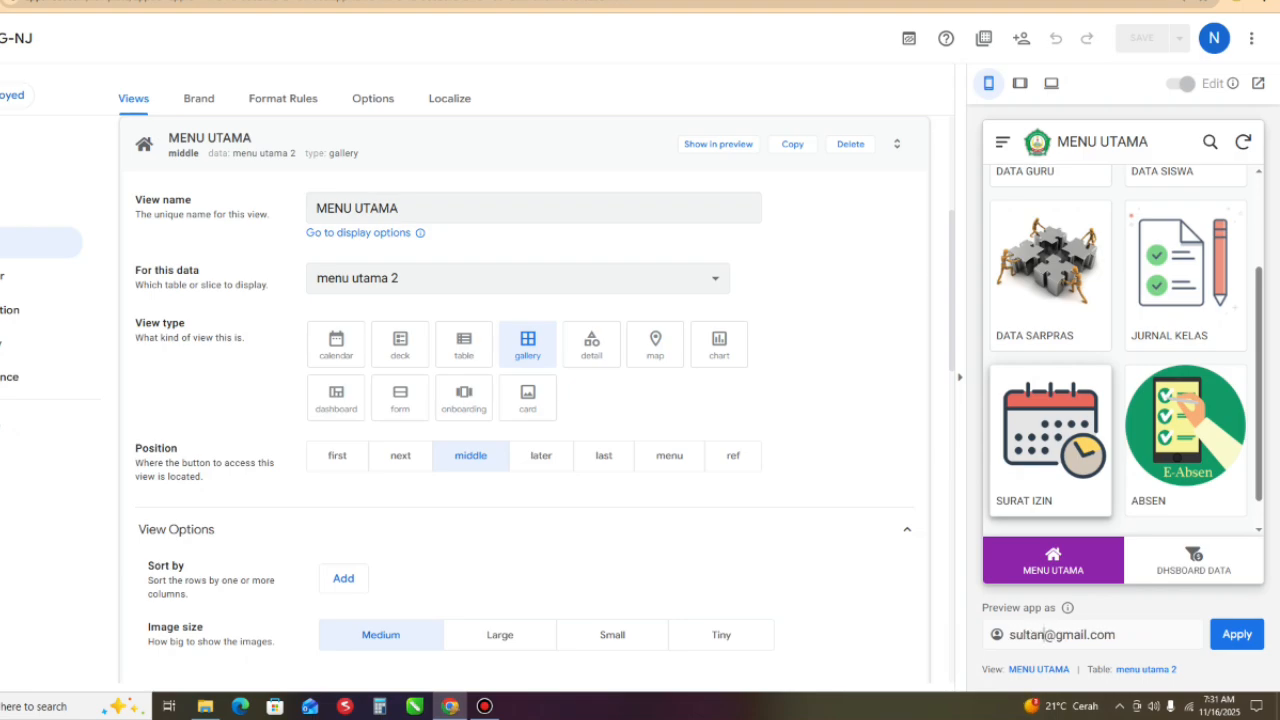
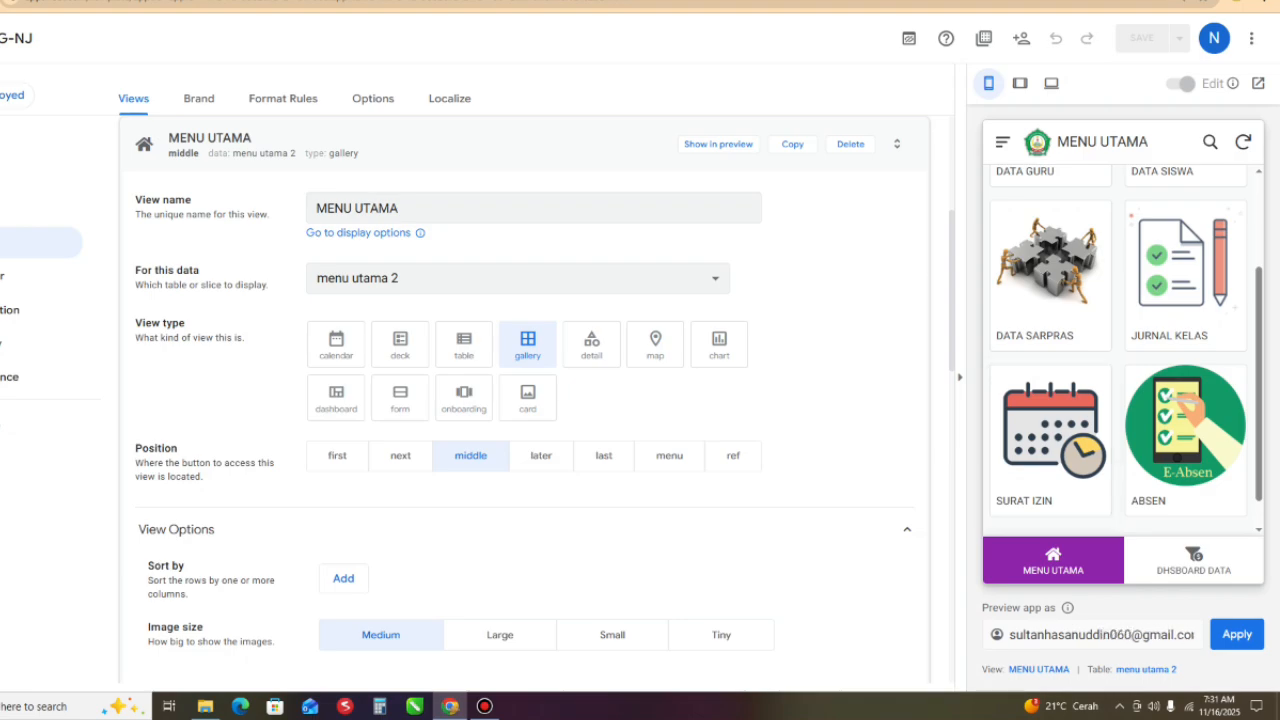
pyautogui.press('Return')
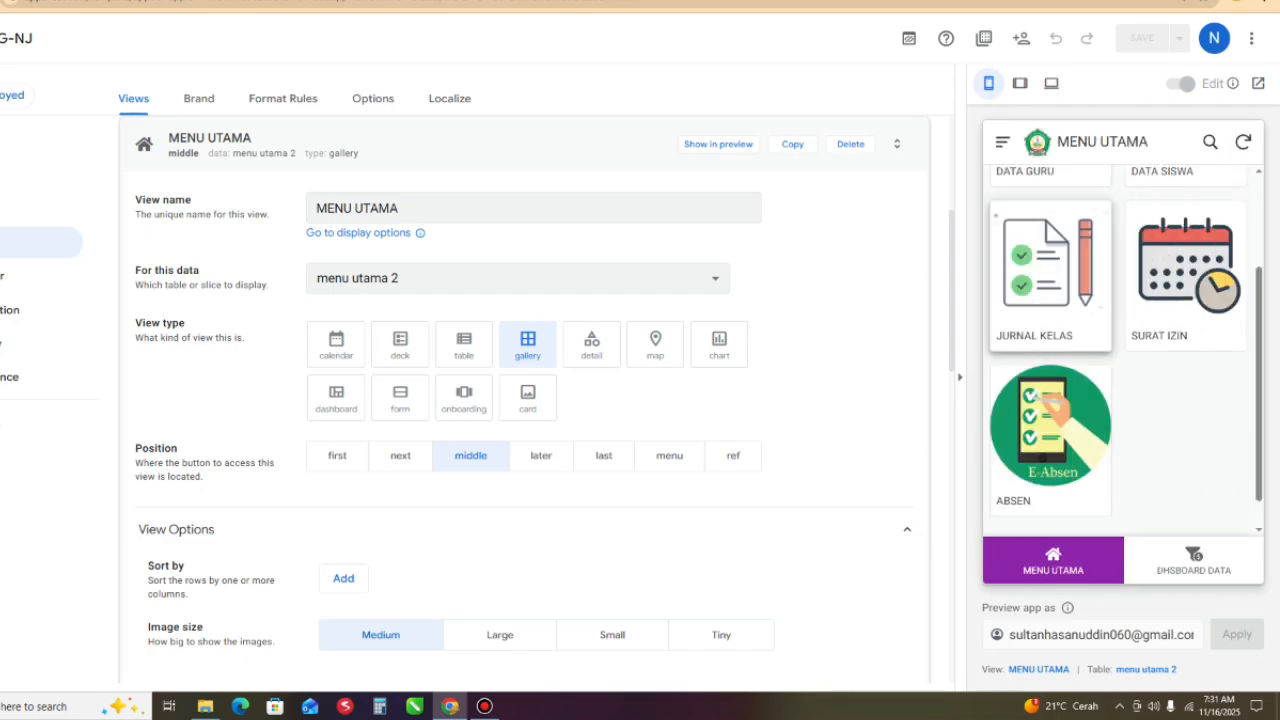
# - Examine which menu items the second account gets in the mobile preview, and open the app in a full-width desktop preview
pyautogui.scroll(3, 1120, 350)
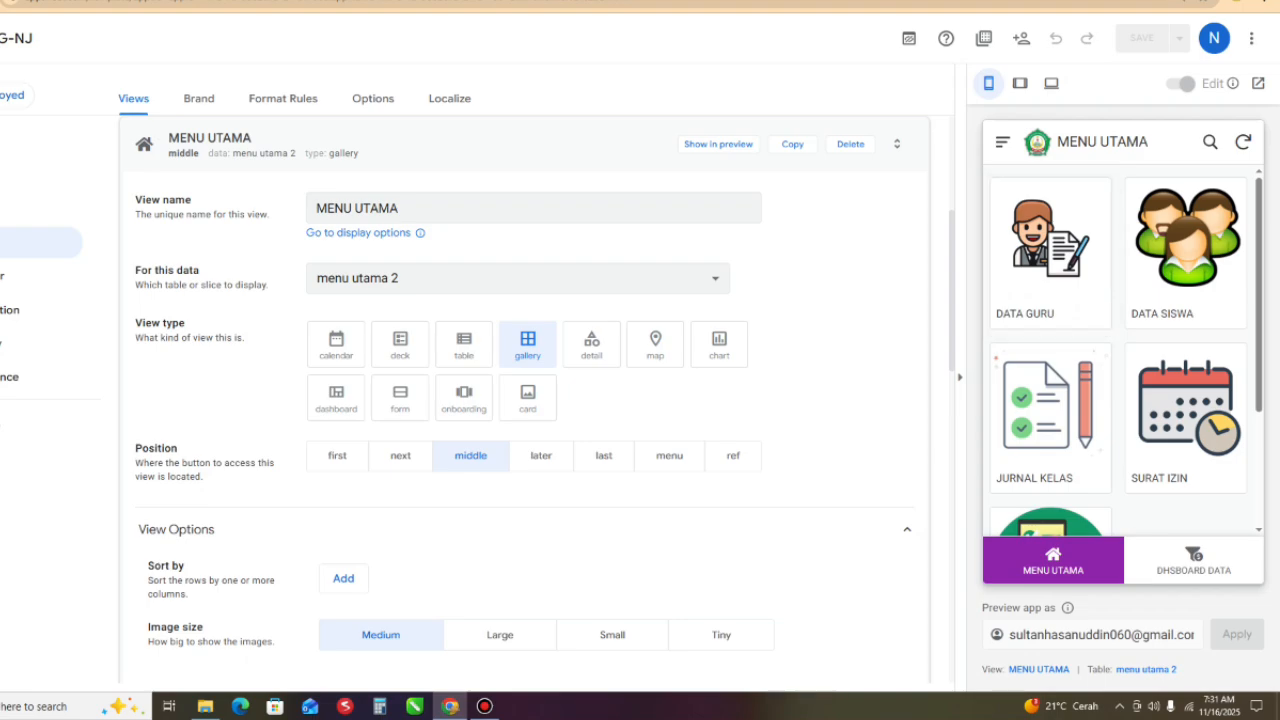
pyautogui.scroll(-3, 1120, 350)
pyautogui.scroll(3, 1120, 350)
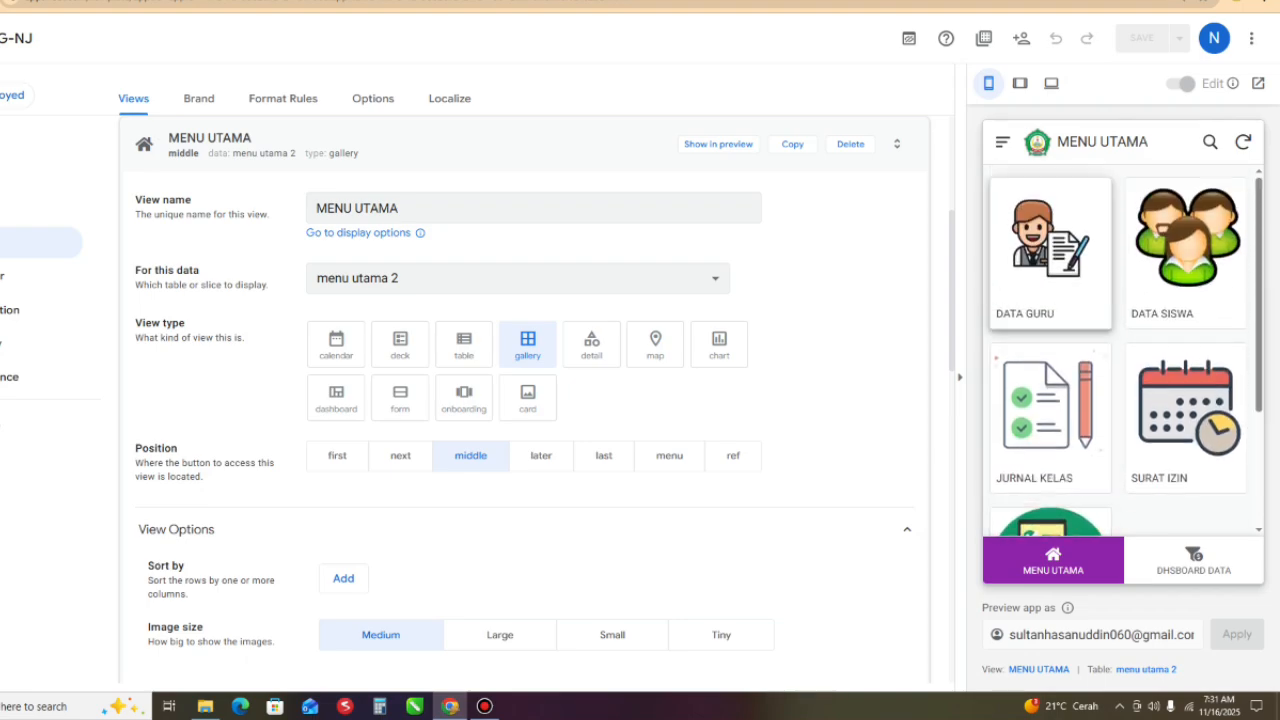
pyautogui.scroll(-3, 1120, 350)
pyautogui.scroll(3, 1120, 350)
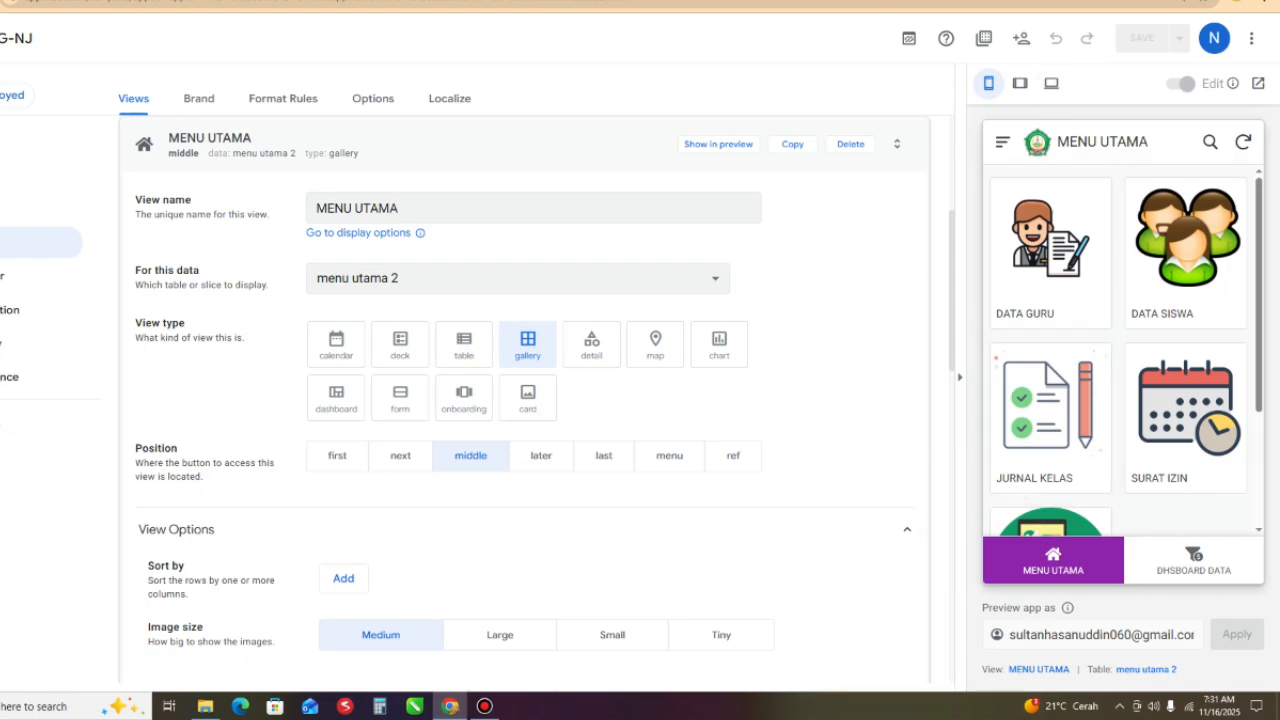
pyautogui.click(1051, 84)
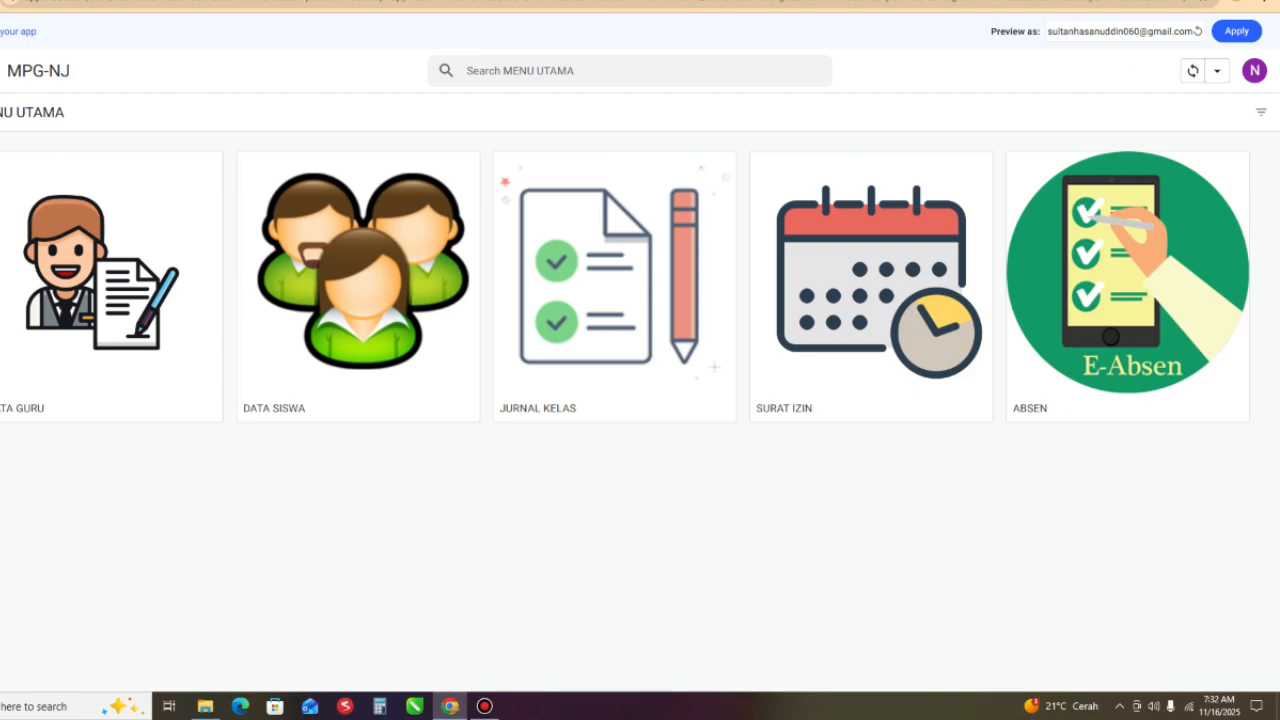
# - Replace the preview account in the desktop preview with the authorised account's e-mail address and apply it
pyautogui.moveTo(1140, 31); pyautogui.dragTo(1047, 31)
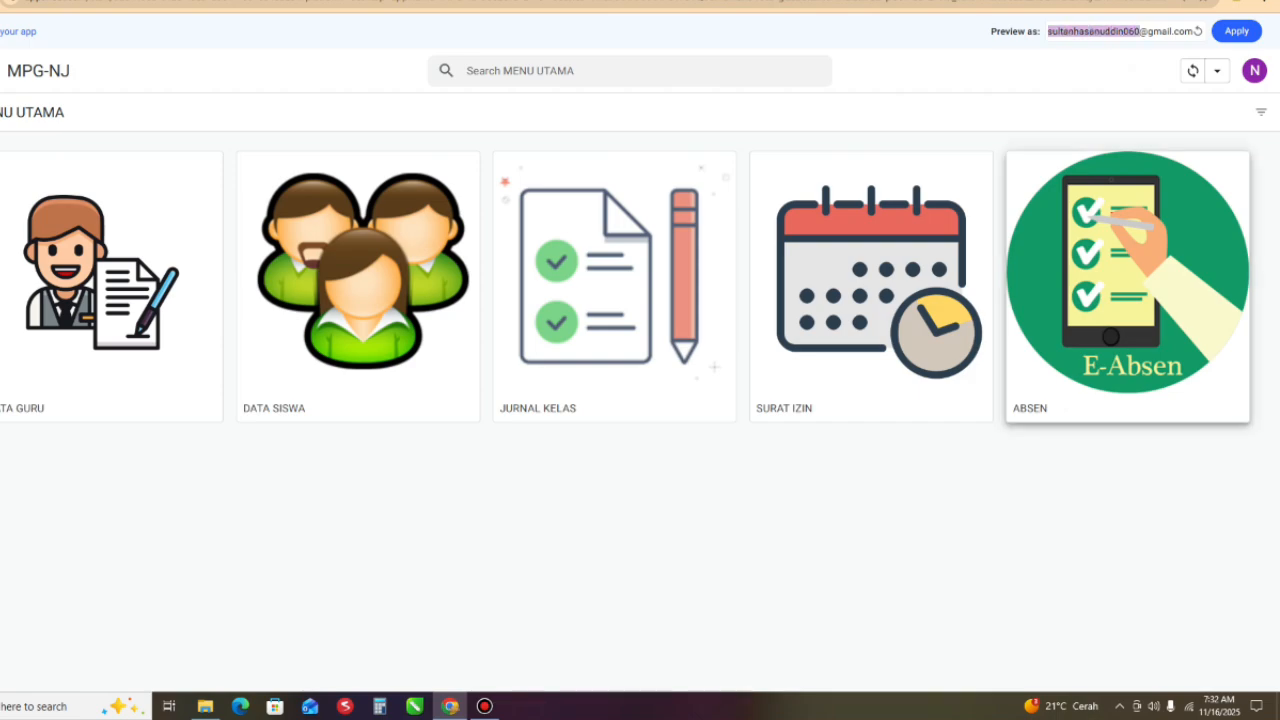
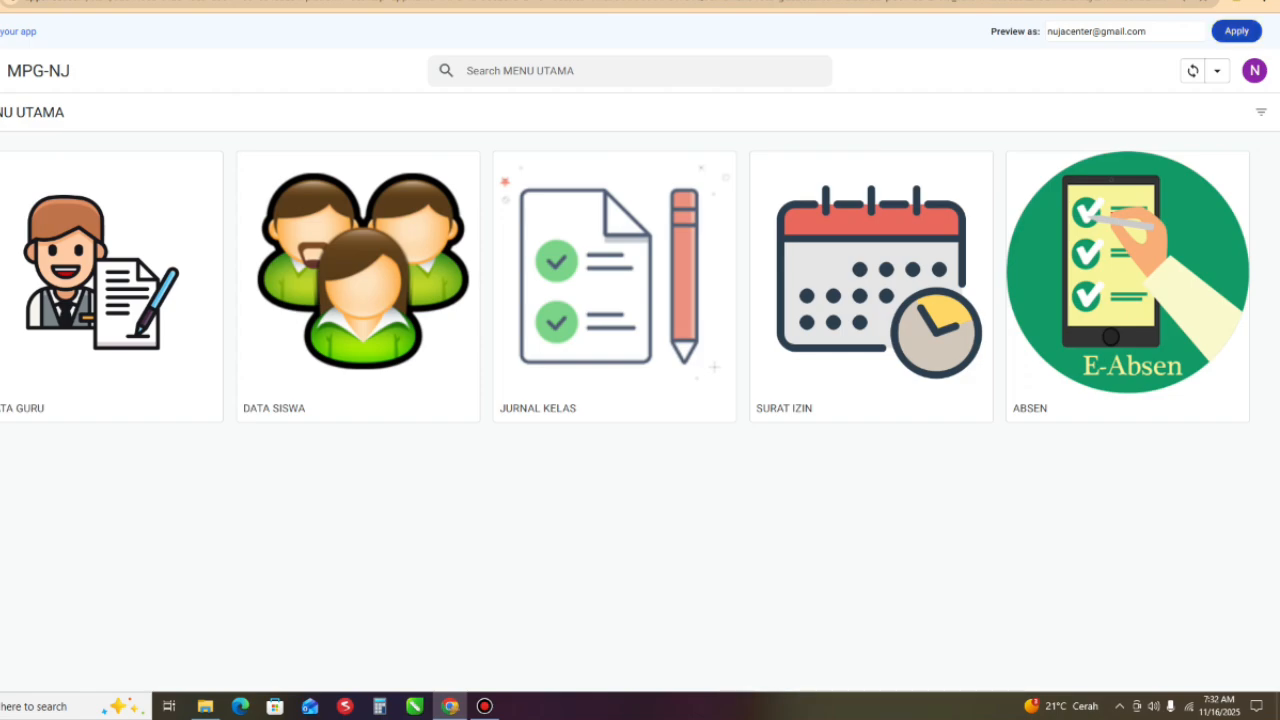
pyautogui.click(1237, 31)
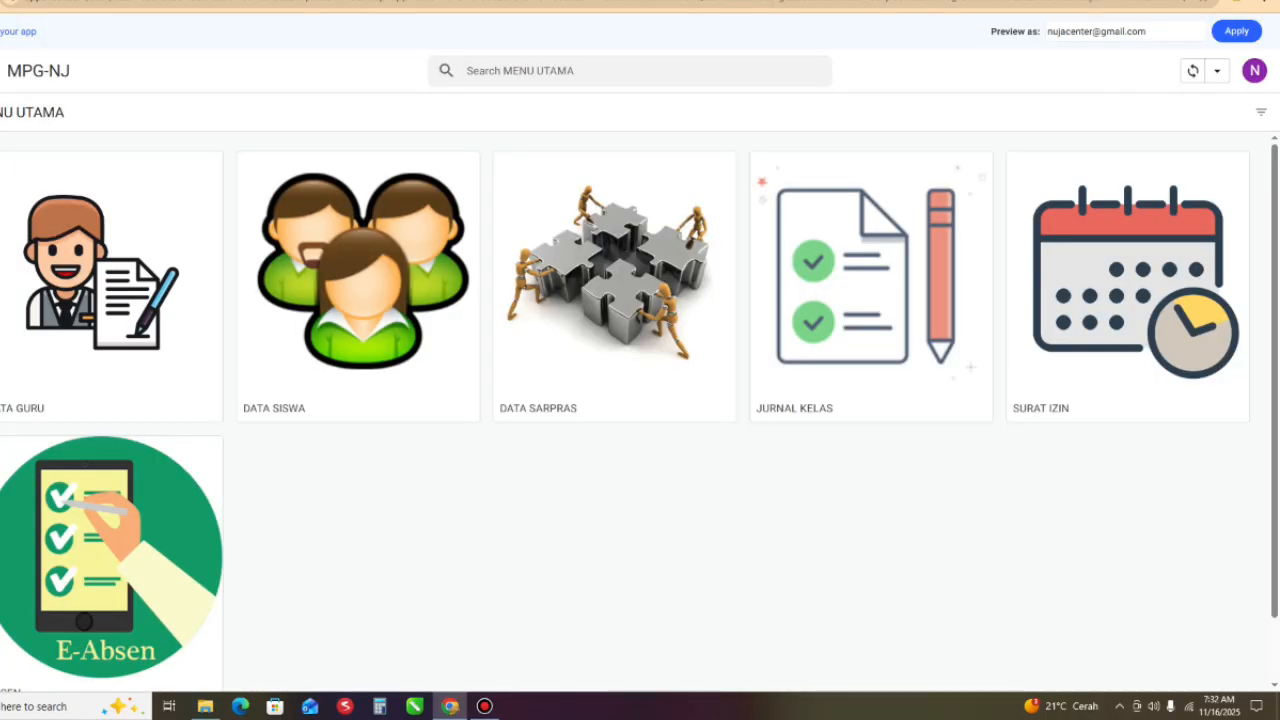
# - Compare the menu items the authorised account gets in the desktop preview with those the second account gets in the mobile preview
pyautogui.scroll(-1, 640, 400)
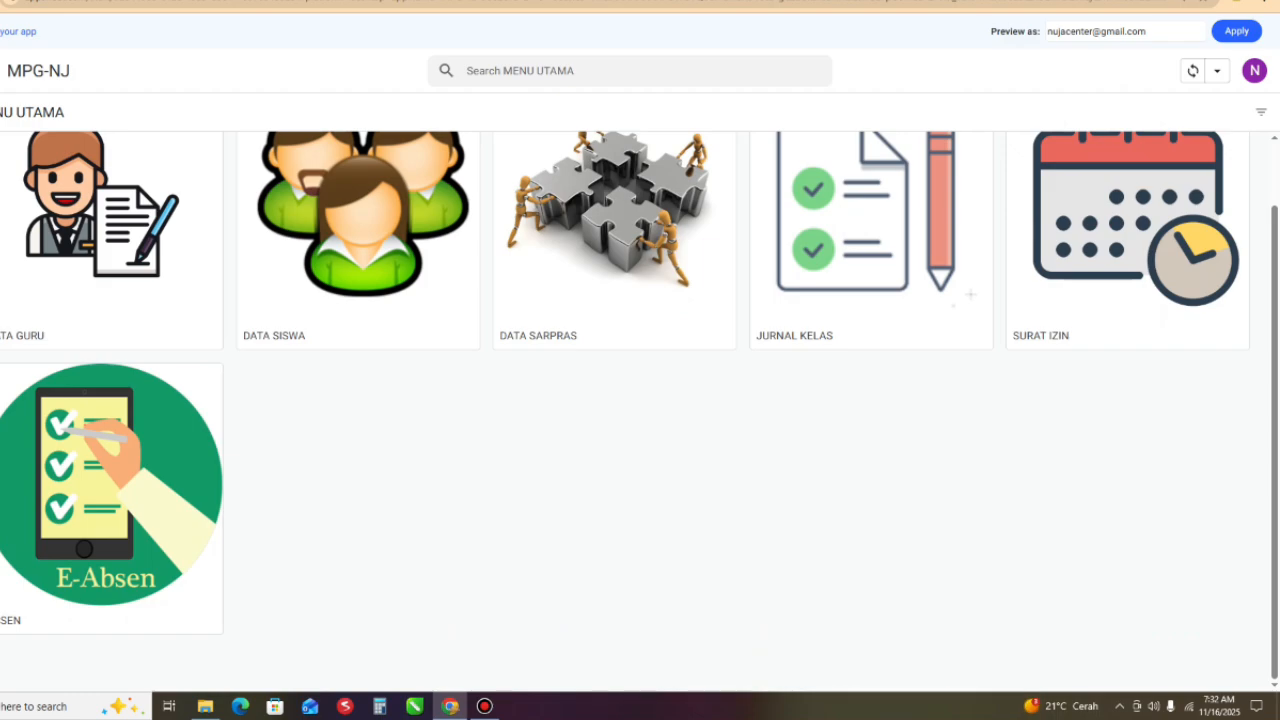
pyautogui.scroll(1, 640, 400)
pyautogui.scroll(1, 358, 250)
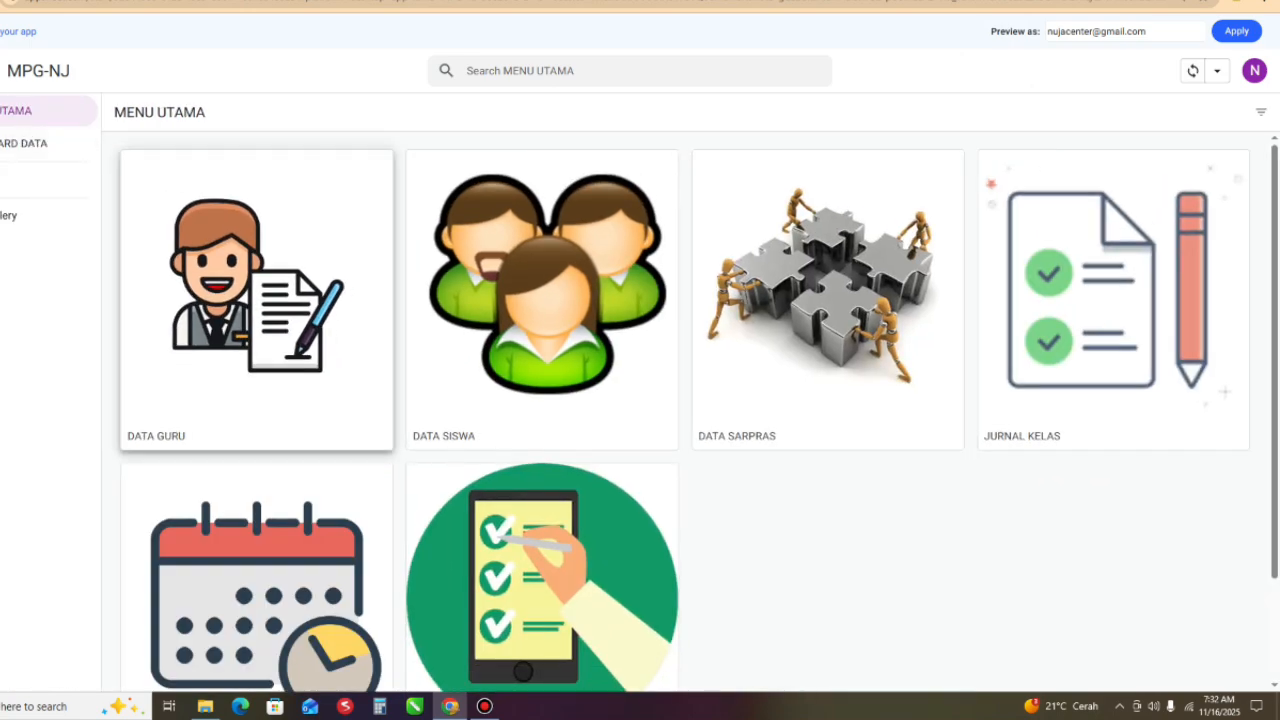
pyautogui.scroll(-1, 828, 300)
pyautogui.scroll(1, 828, 300)
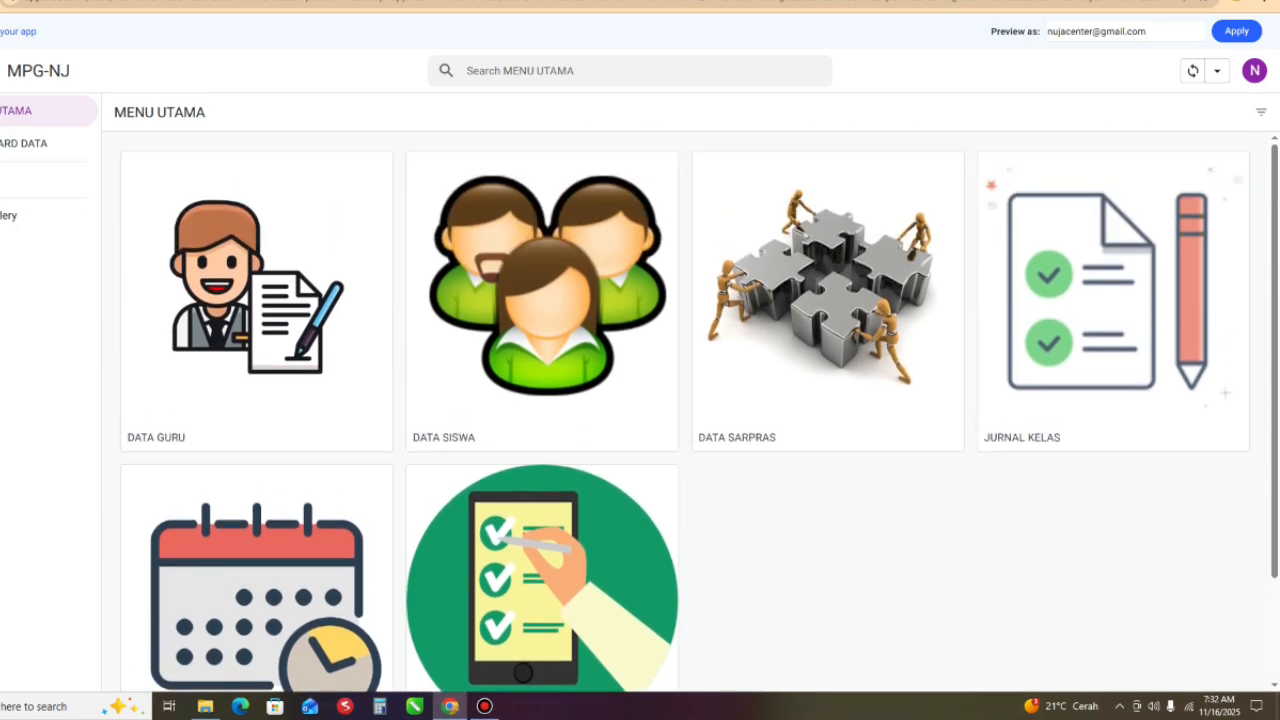
pyautogui.scroll(-2, 828, 300)
pyautogui.scroll(1, 828, 300)
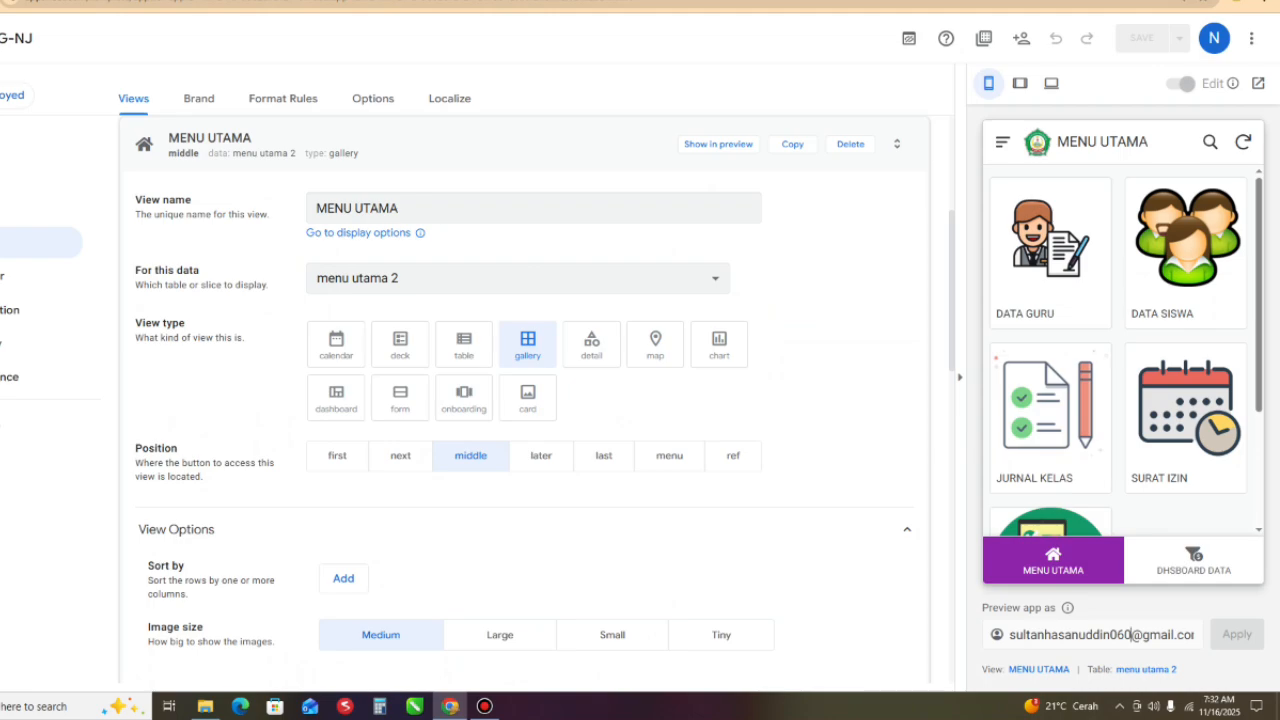
pyautogui.scroll(-2, 1051, 420)
pyautogui.scroll(2, 1051, 420)
pyautogui.scroll(-2, 1051, 420)
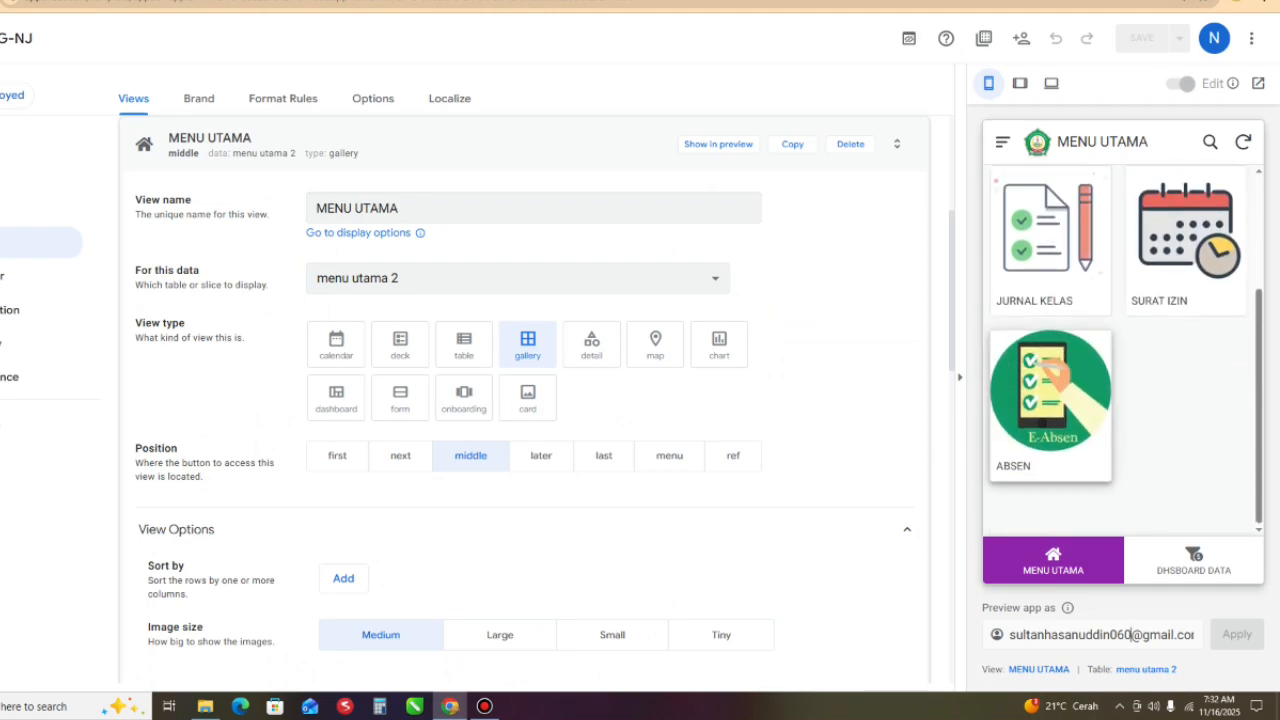
pyautogui.scroll(2, 1120, 350)
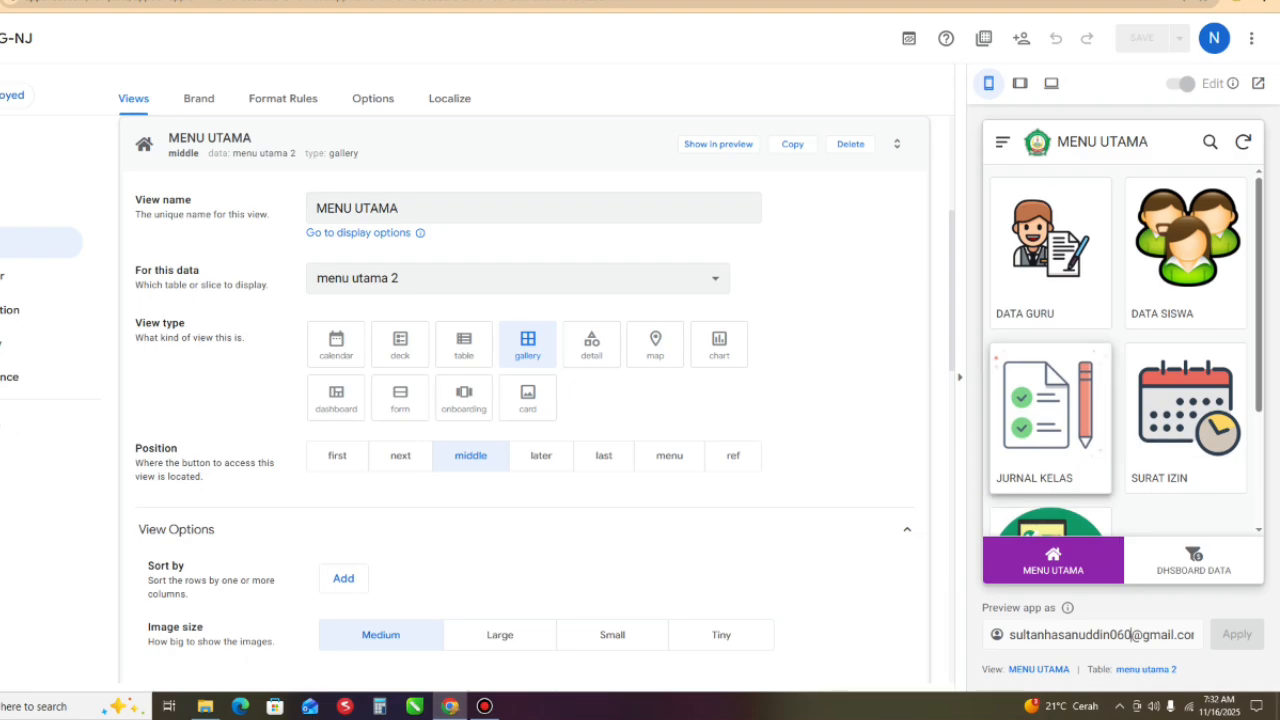
pyautogui.scroll(-2, 1052, 410)
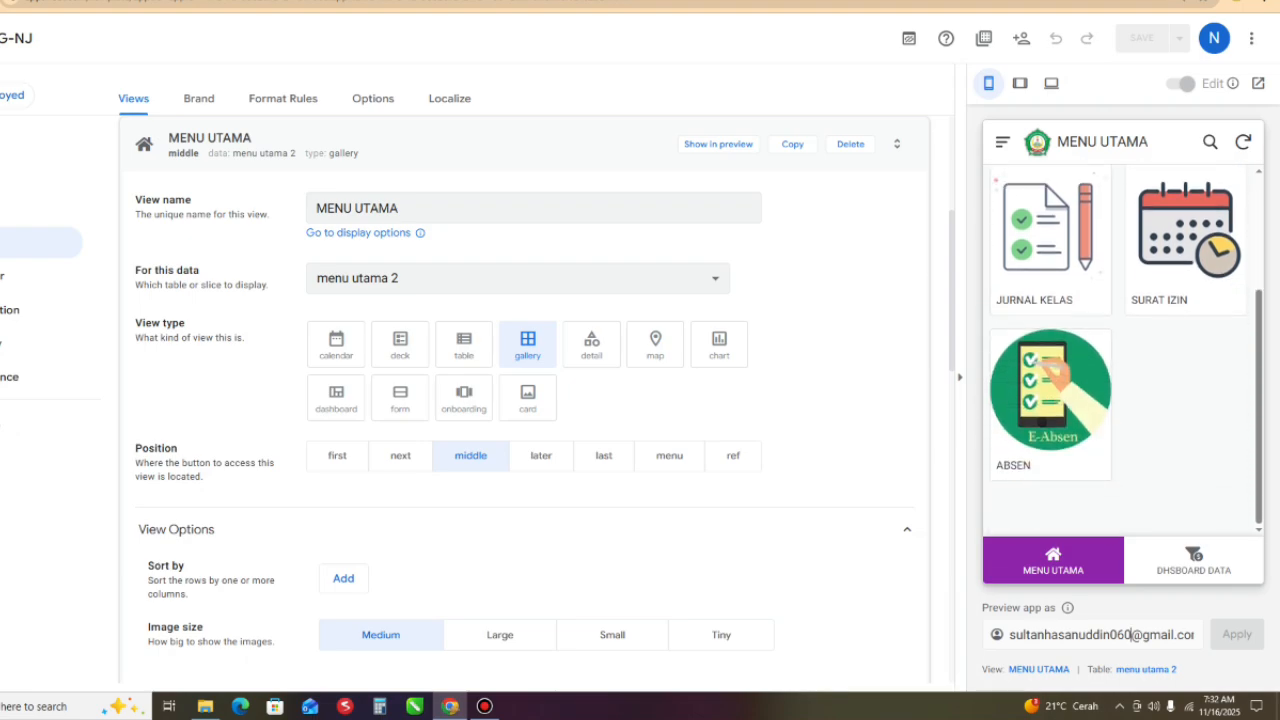
pyautogui.scroll(2, 1052, 410)
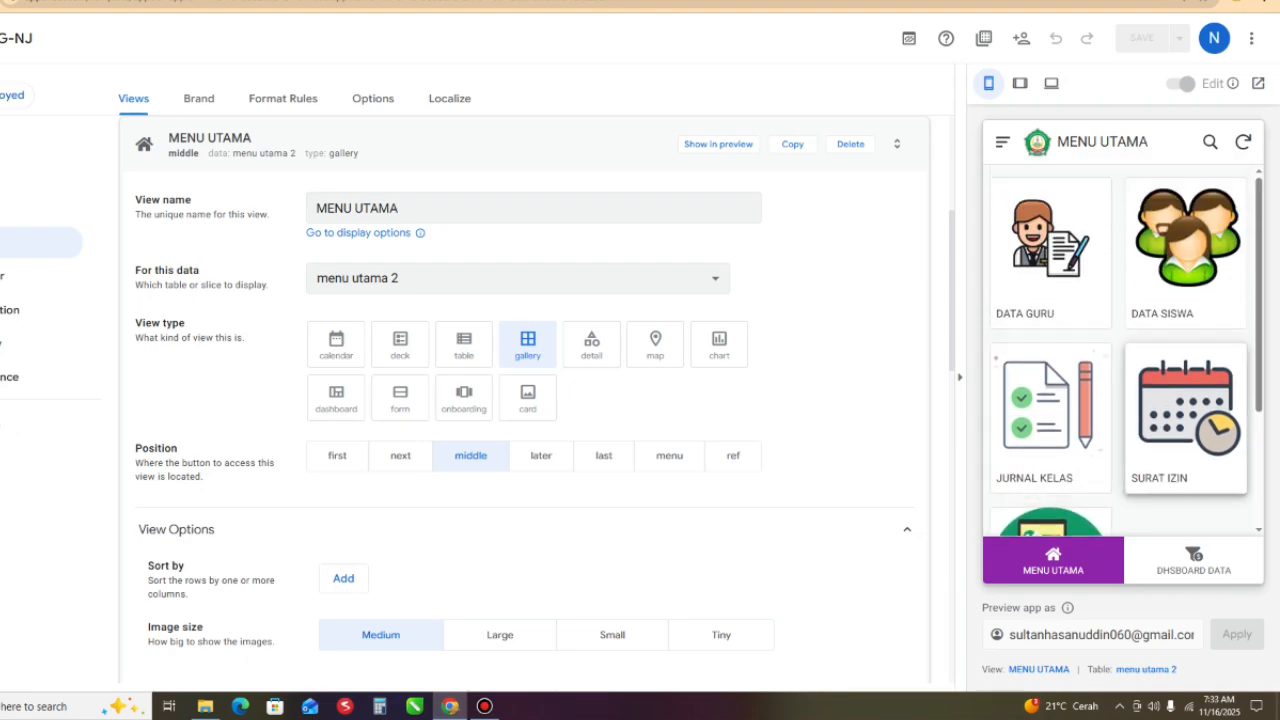
pyautogui.click(485, 706)
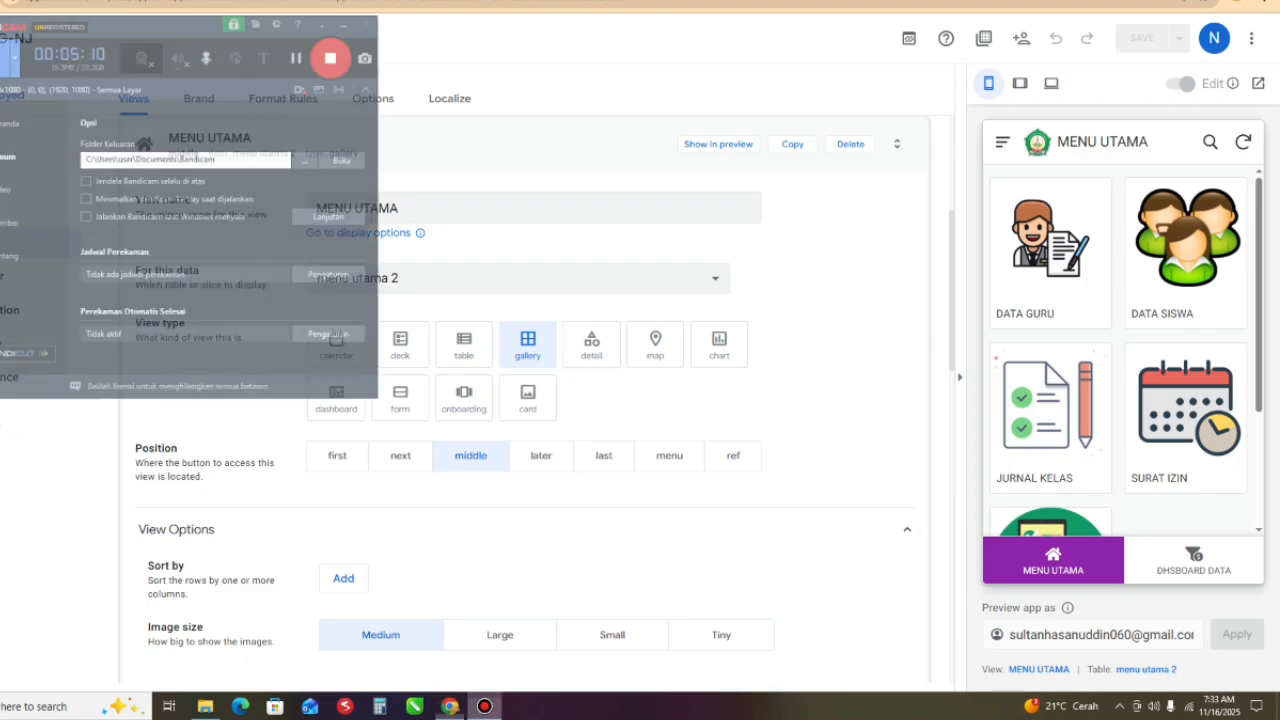
pyautogui.click(1131, 634)
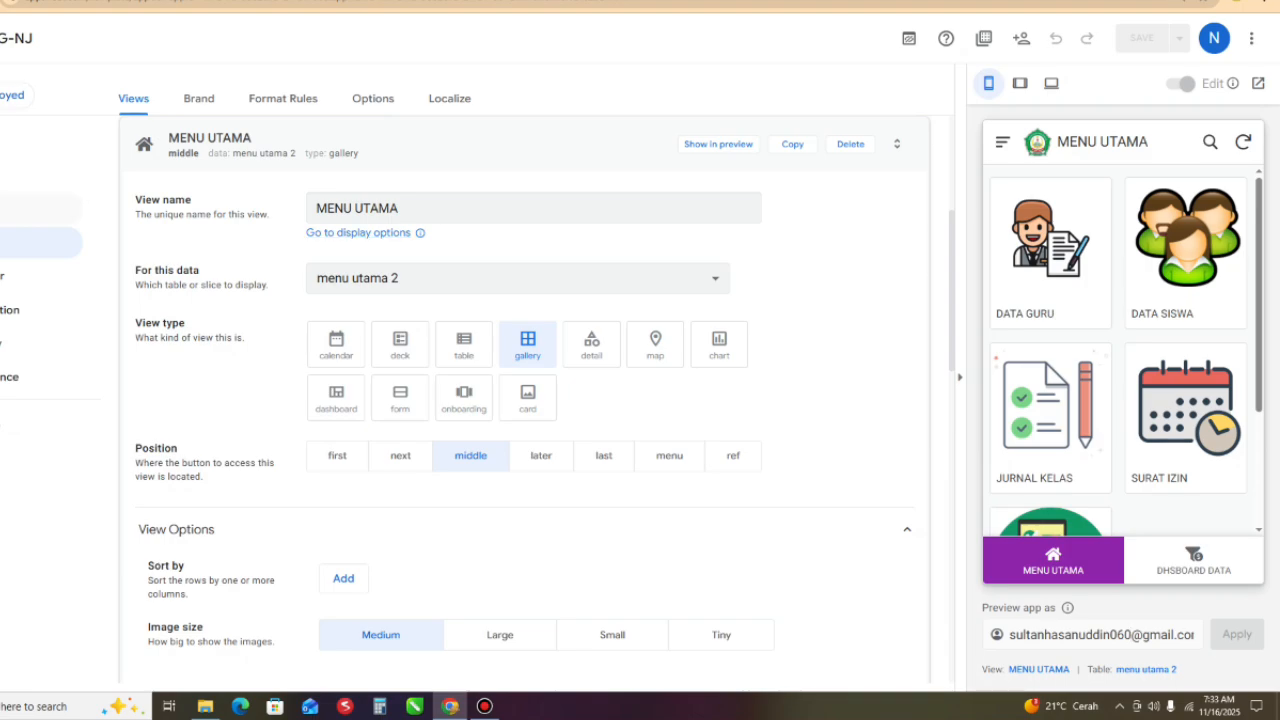
# - Open the row filter expression of the "menu utama 2" slice and insert an opening curly brace before the authorised e-mail address
pyautogui.click(30, 208)
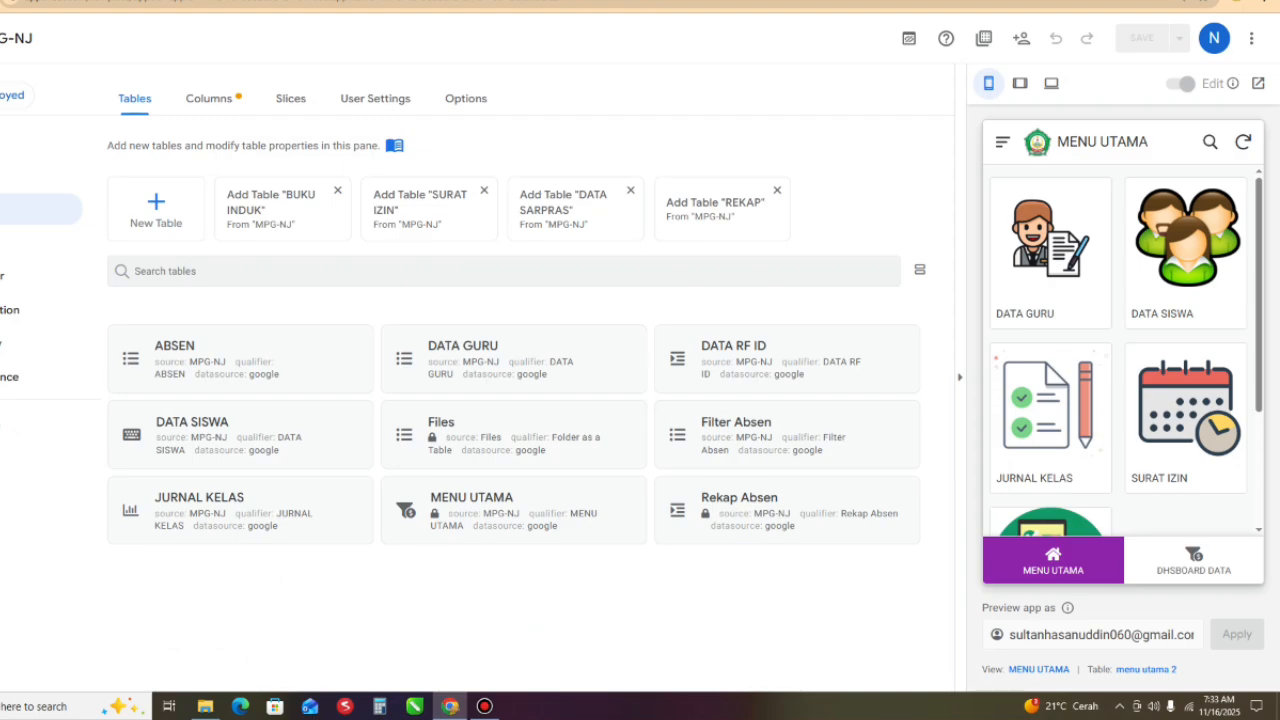
pyautogui.click(291, 98)
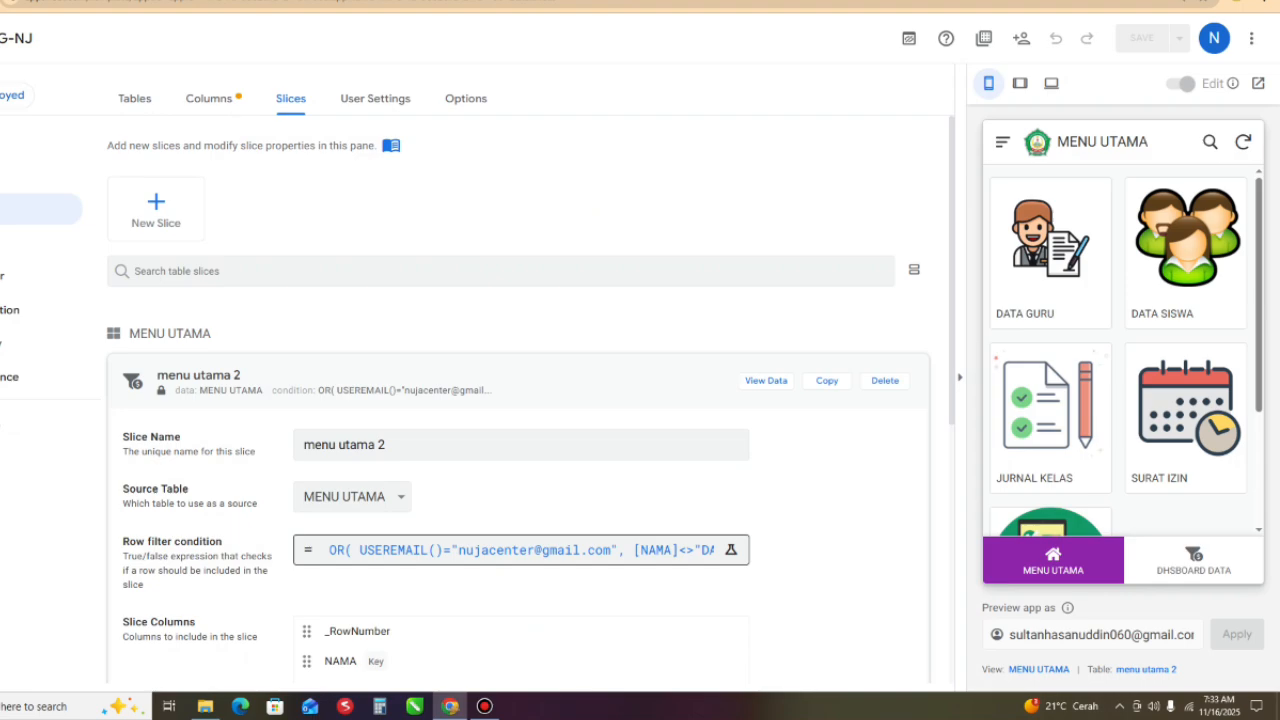
pyautogui.click(521, 550)
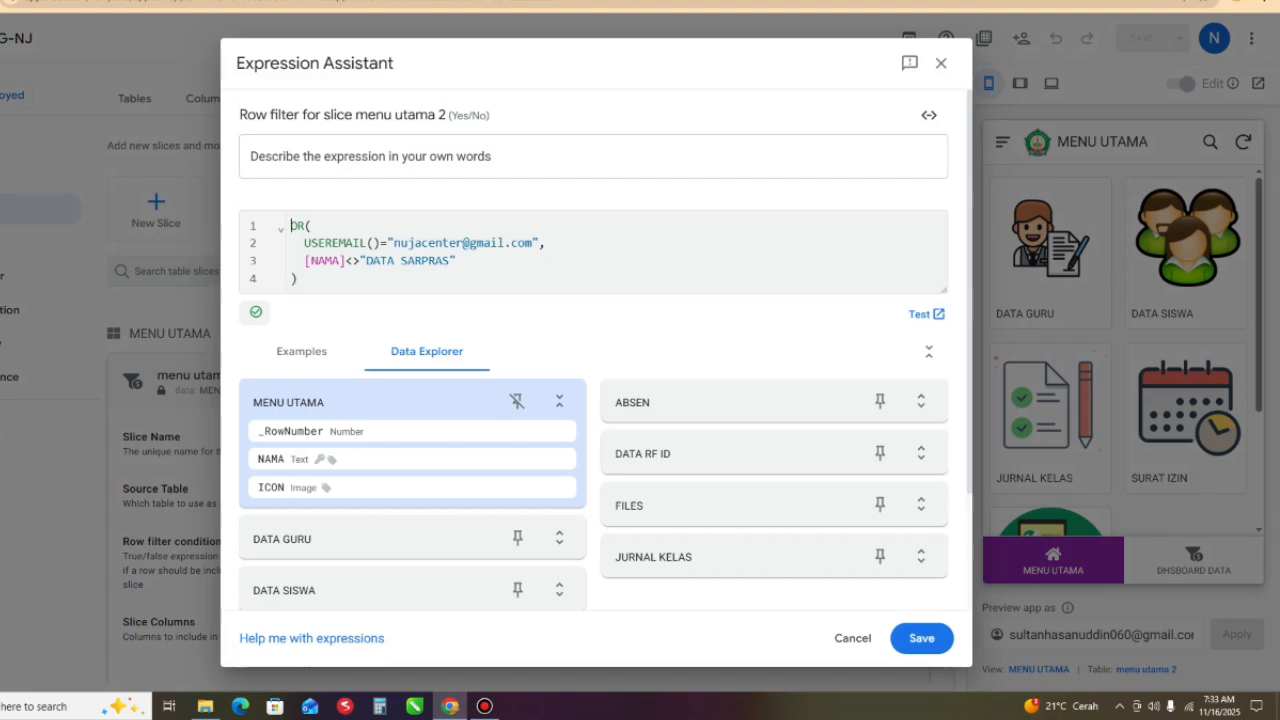
pyautogui.click(547, 243)
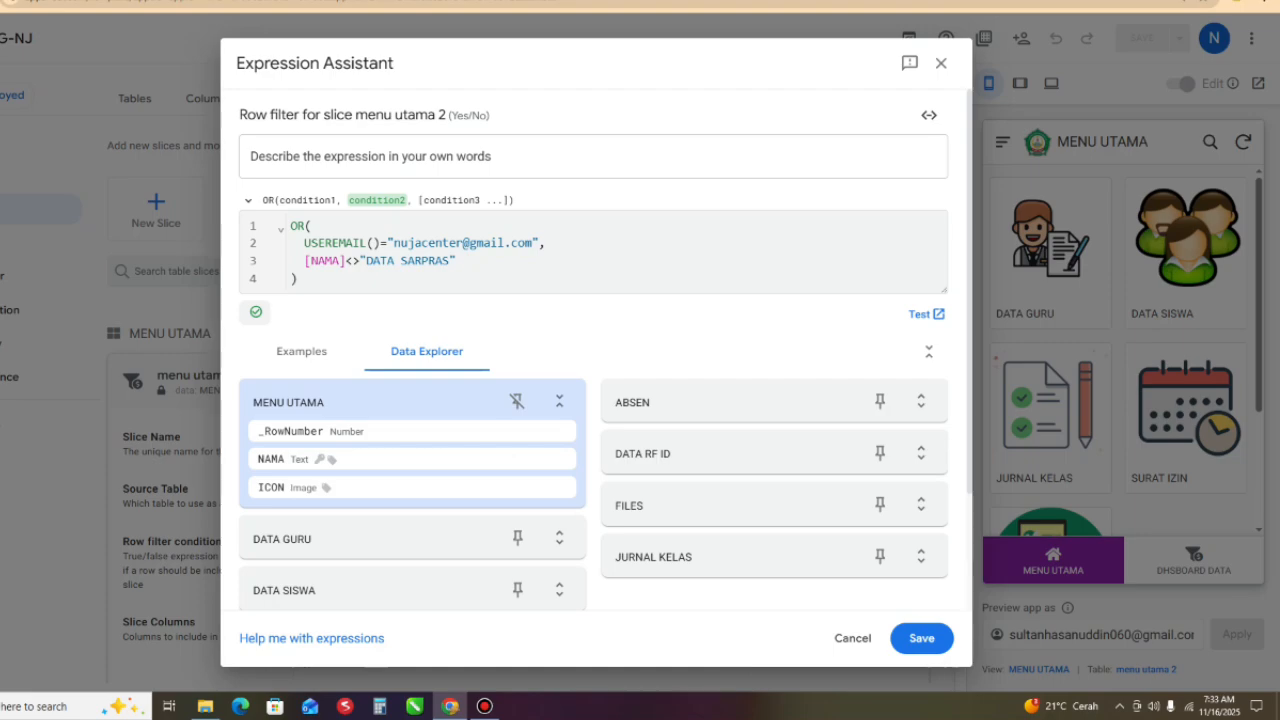
pyautogui.click(388, 243)
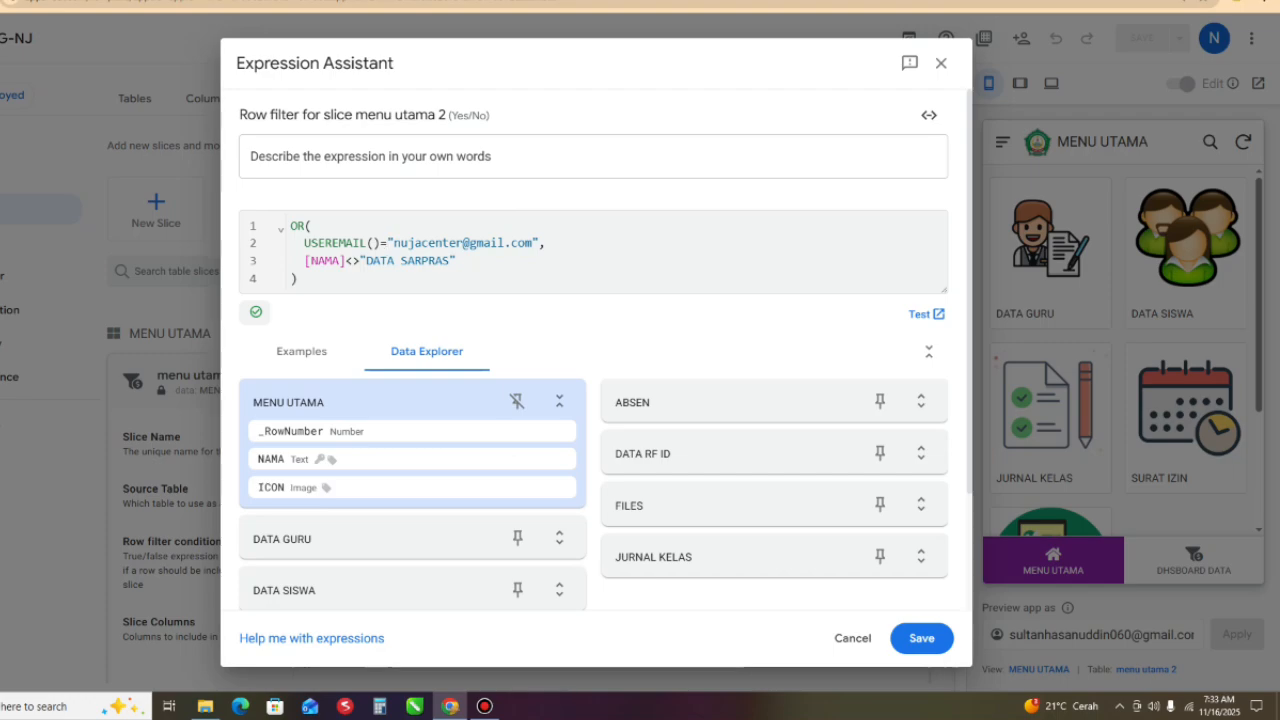
pyautogui.write('[')
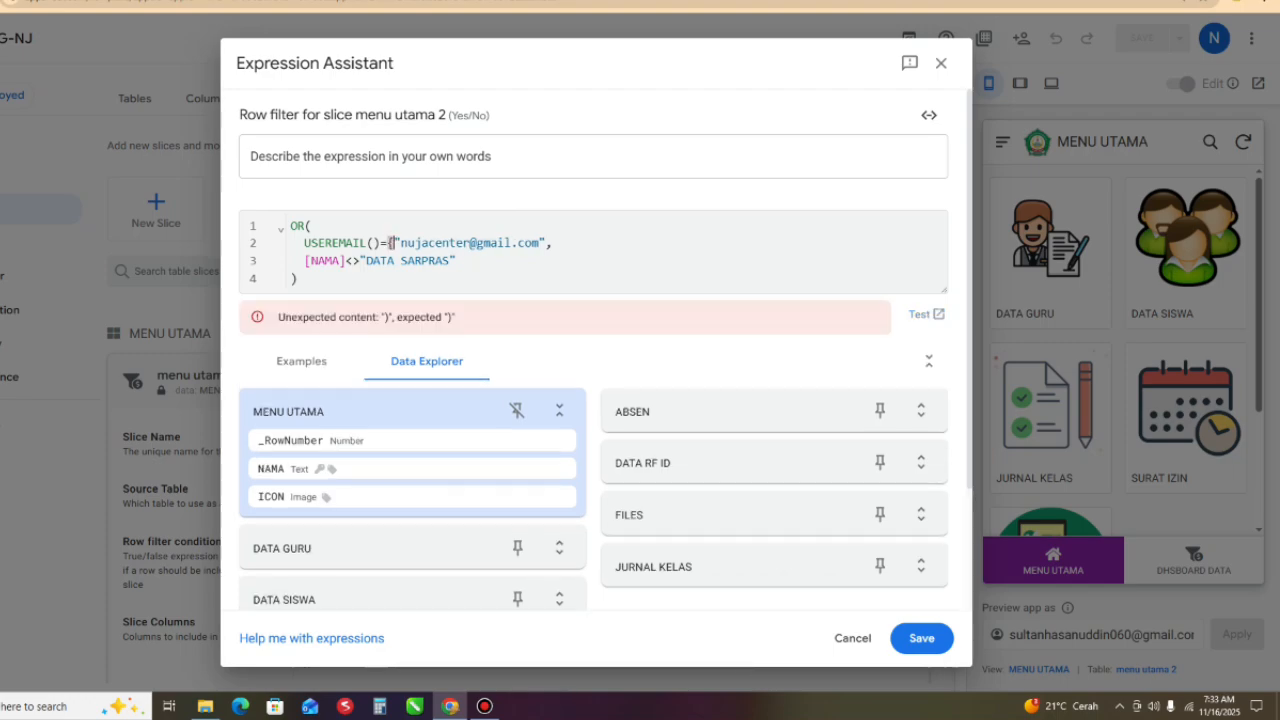
# - Add the second user's quoted e-mail address after the first one, separated by a comma, and close the list with a curly brace
pyautogui.click(553, 243)
pyautogui.write('"')
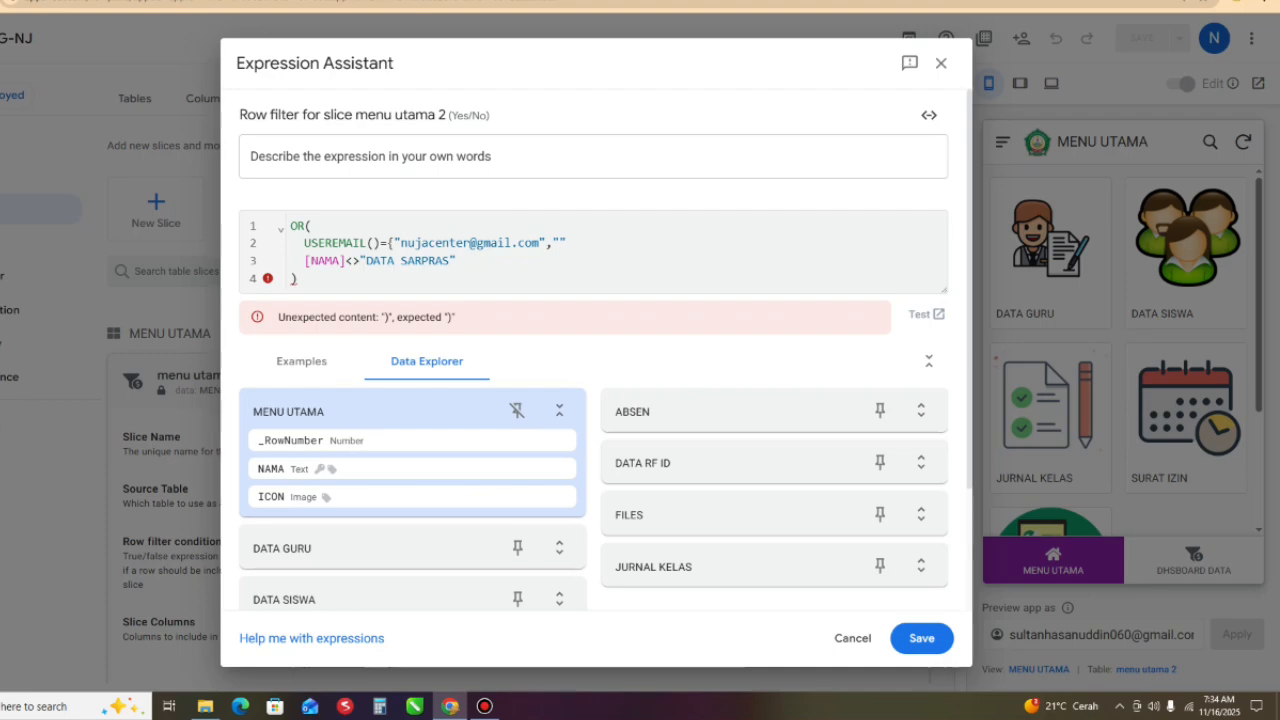
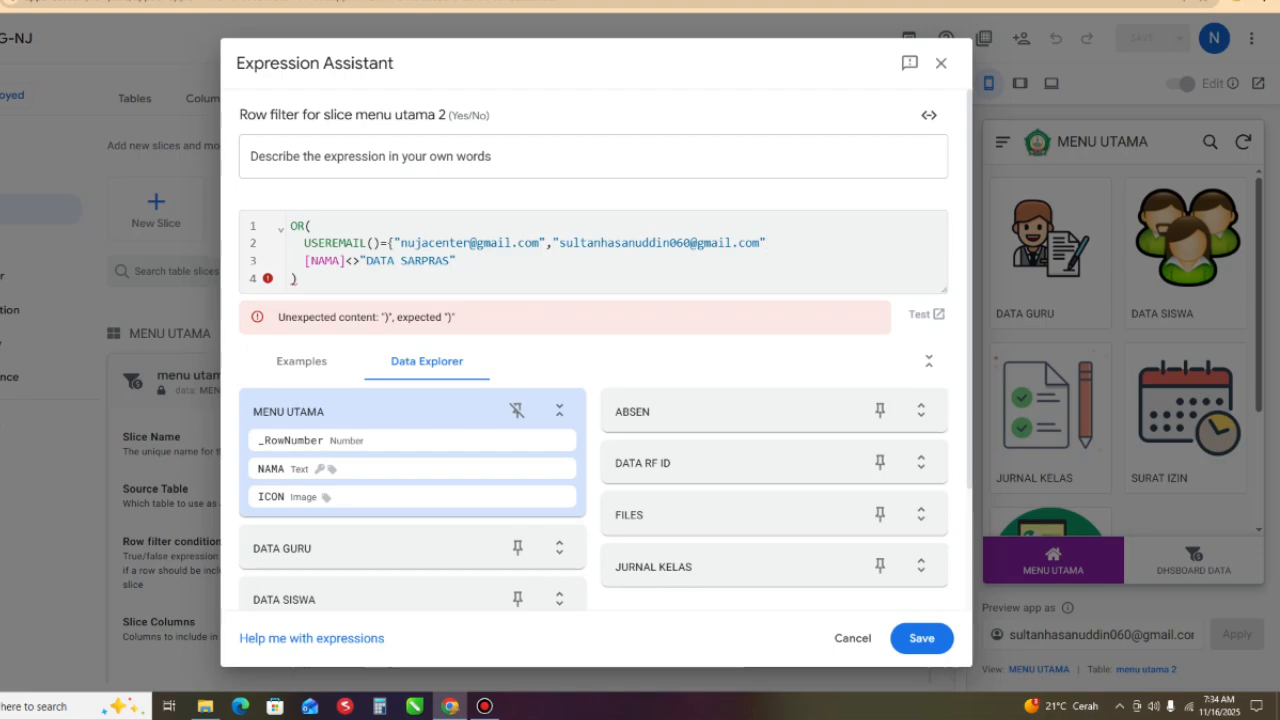
pyautogui.write('}')
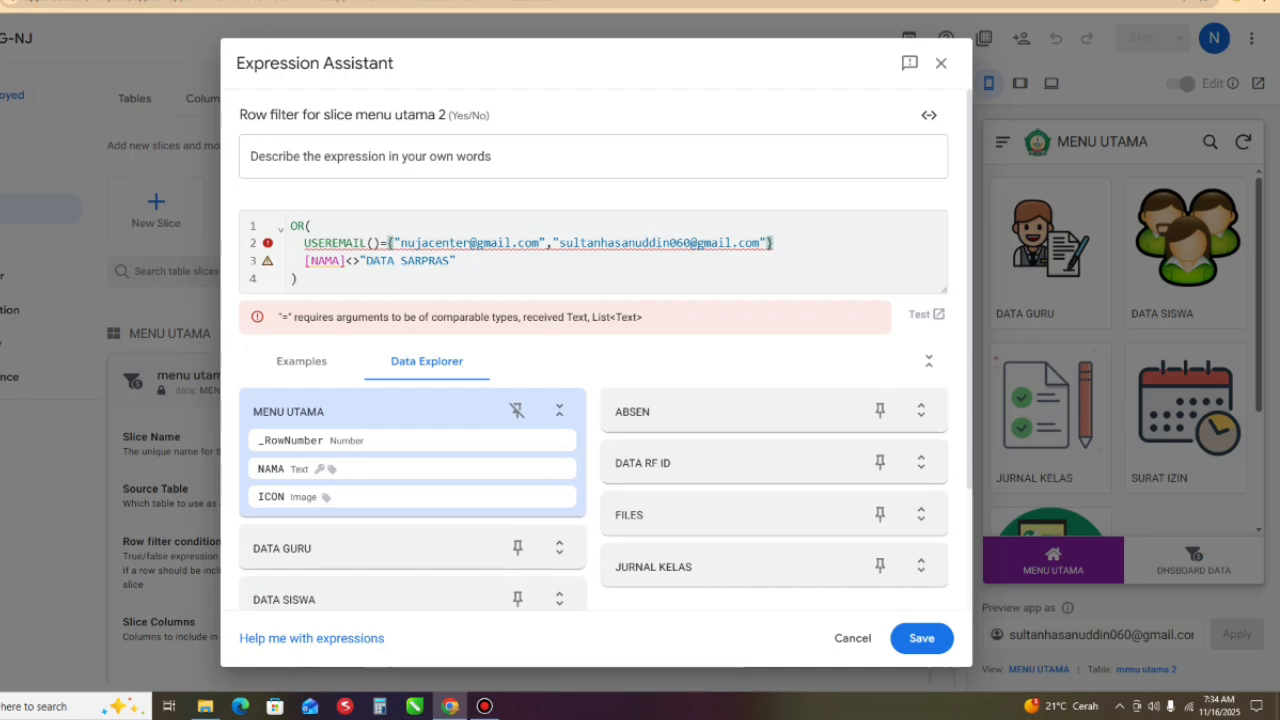
# - Turn the e-mail comparison into an IN(USEREMAIL(),{...}) condition without the equals sign, followed by a comma before the [NAMA] condition
pyautogui.write(')')
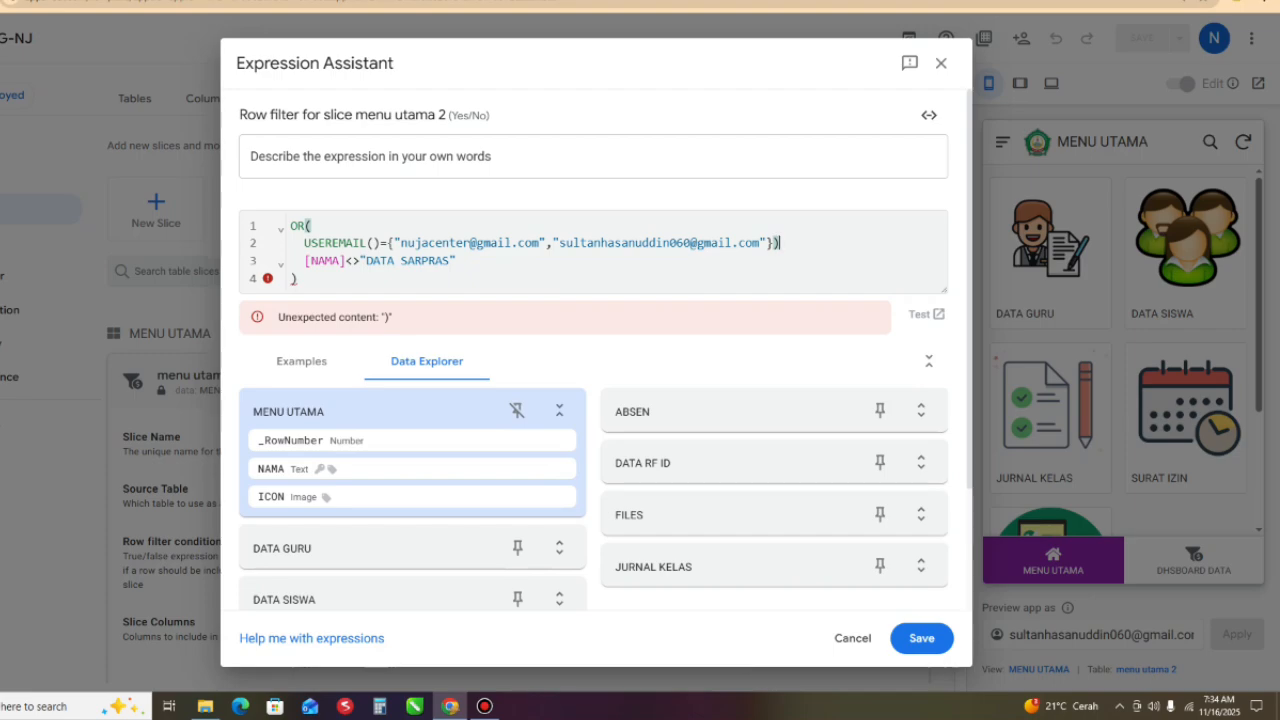
pyautogui.write(',')
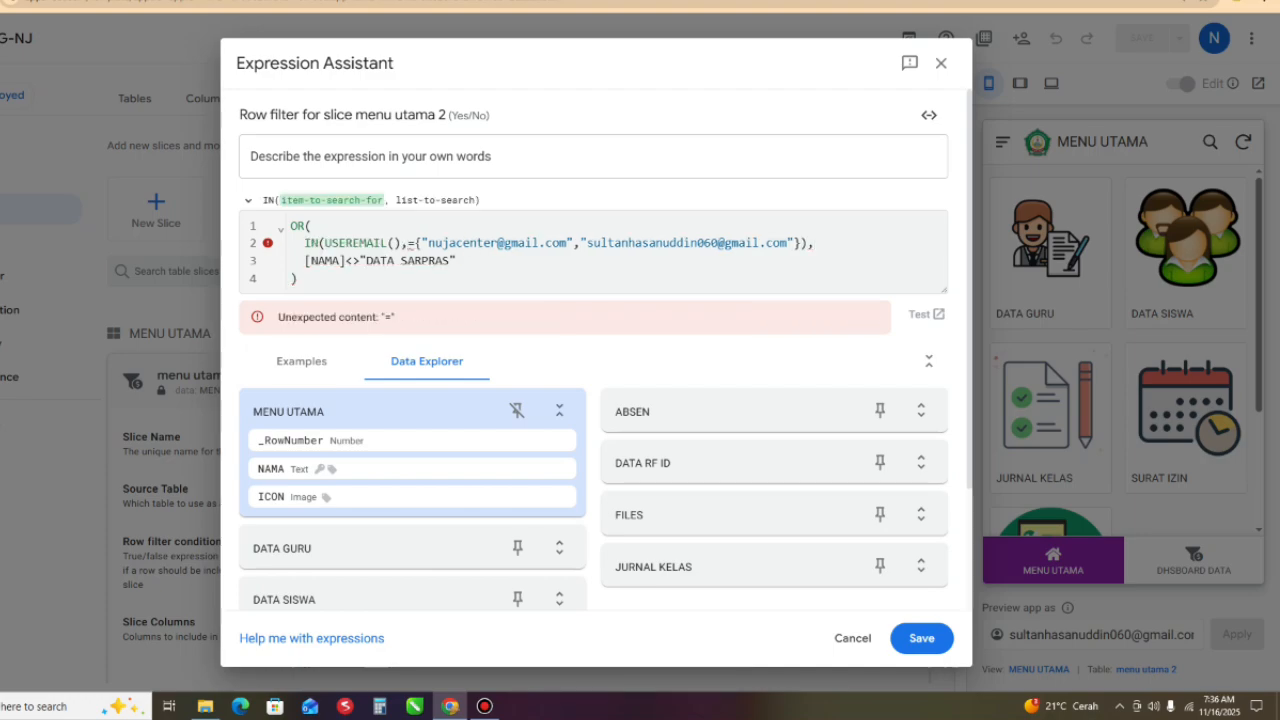
pyautogui.moveTo(411, 244)
pyautogui.click(408, 243)
pyautogui.press('Delete')
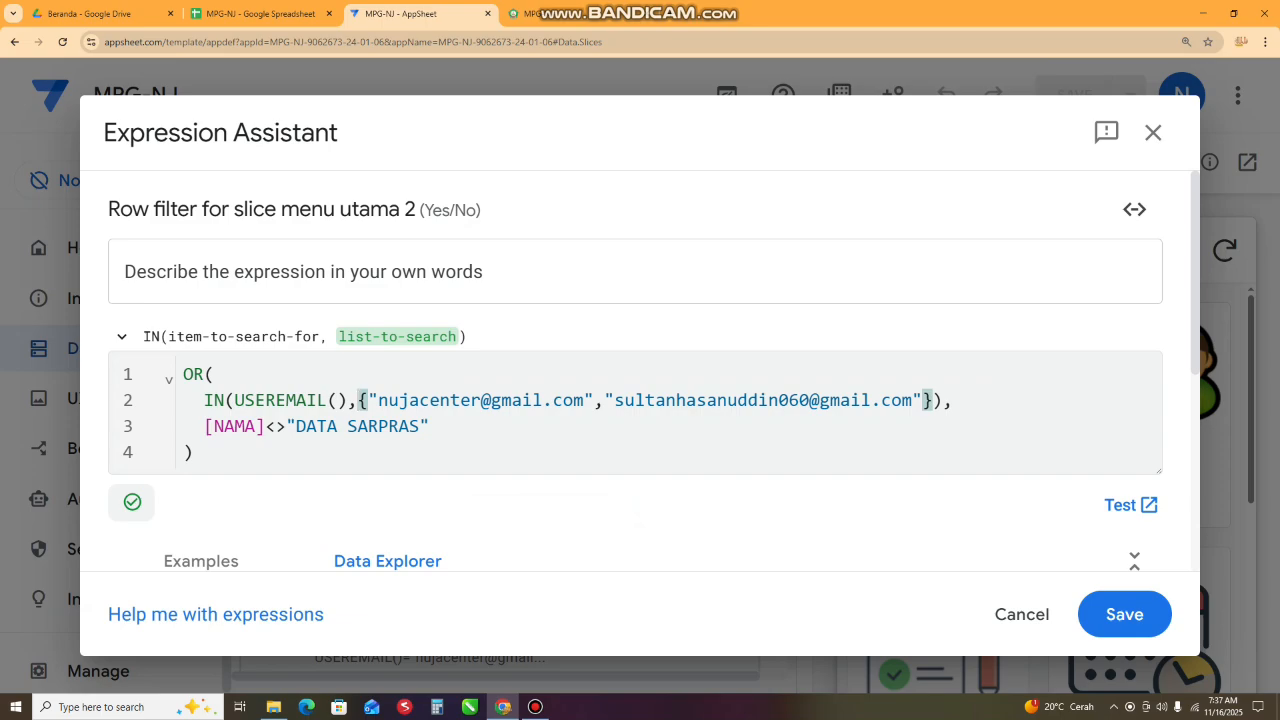
# - Check the OR expression's IN function and list brace, then save the row filter and the app
pyautogui.moveTo(184, 375); pyautogui.dragTo(440, 454)
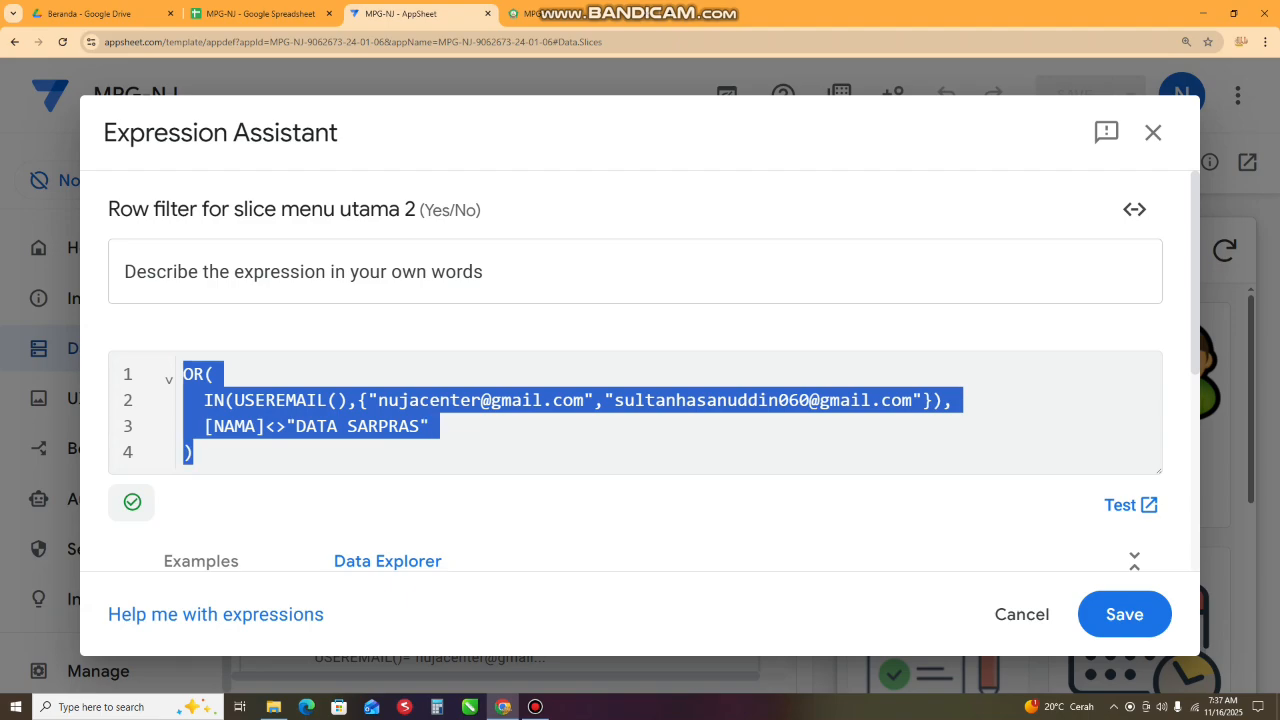
pyautogui.click(194, 453)
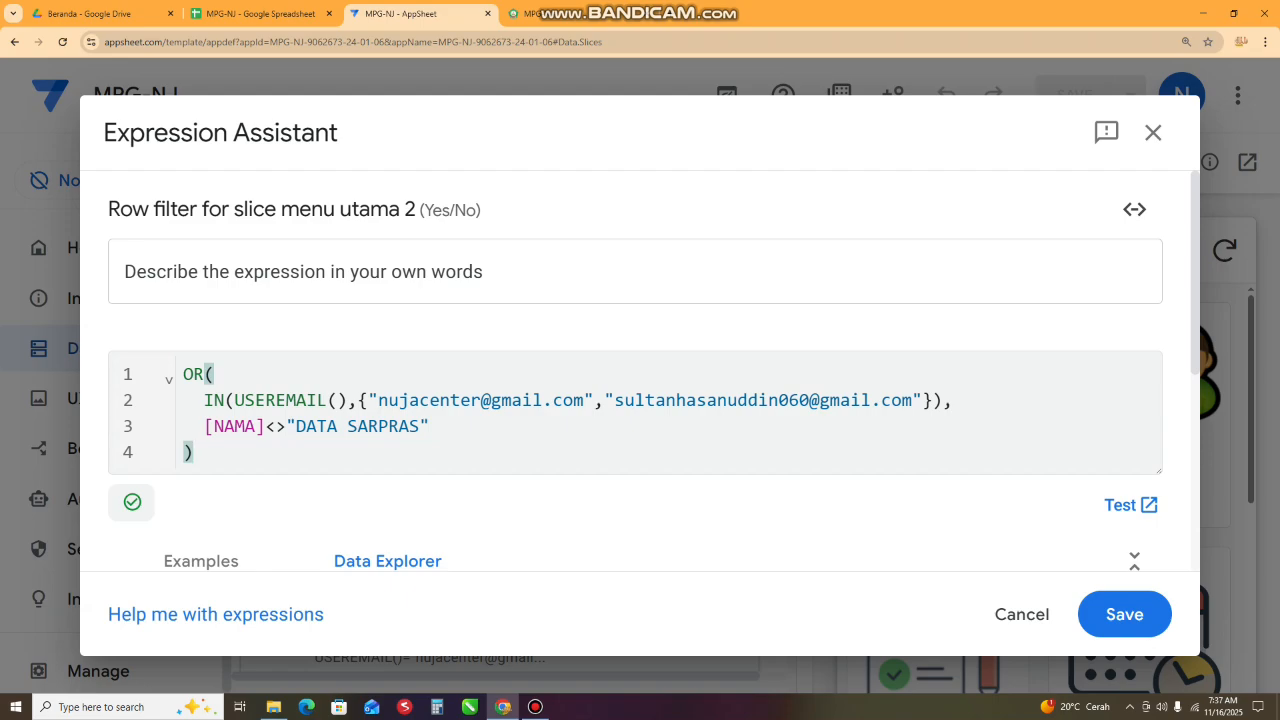
pyautogui.moveTo(204, 401); pyautogui.dragTo(224, 401)
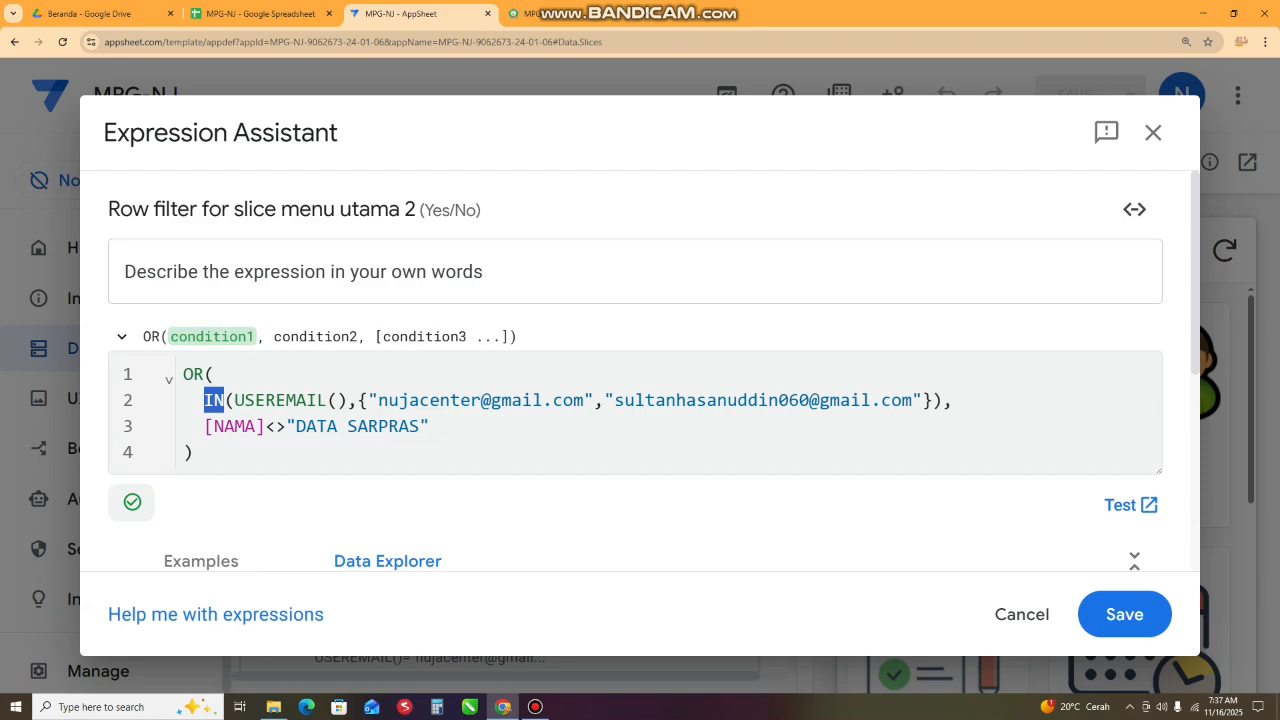
pyautogui.moveTo(358, 401); pyautogui.dragTo(368, 401)
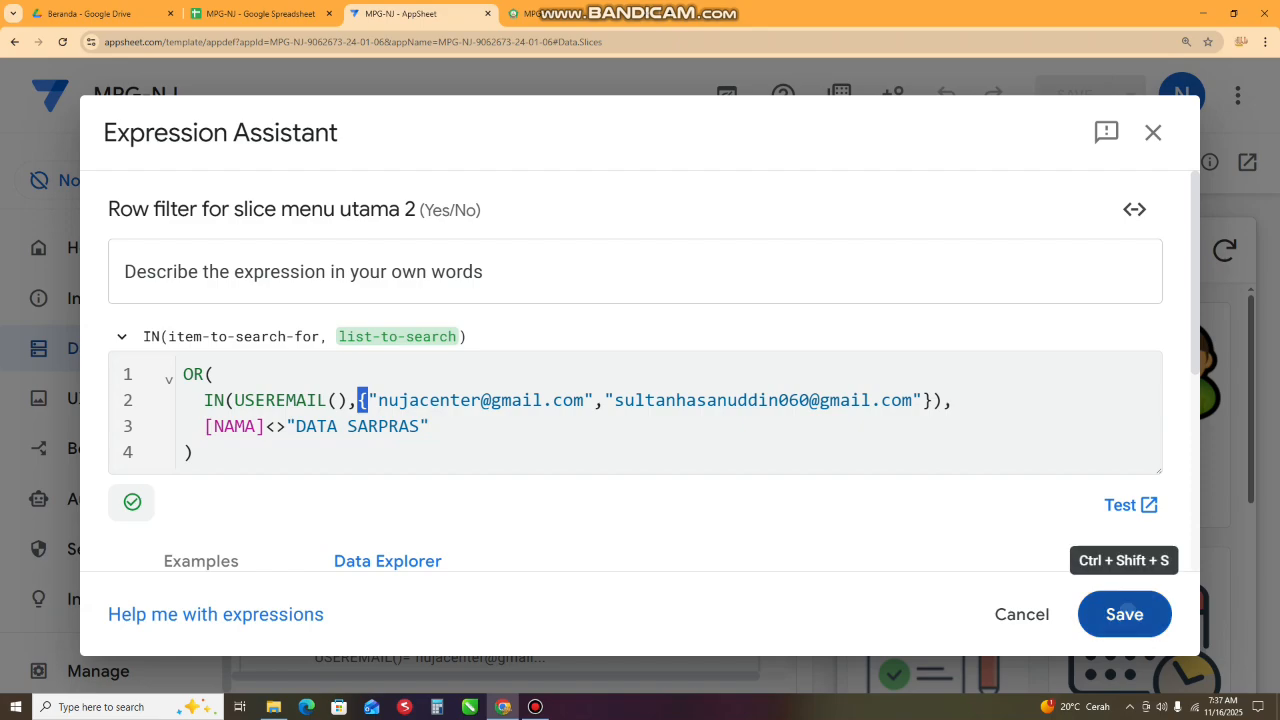
pyautogui.click(1124, 614)
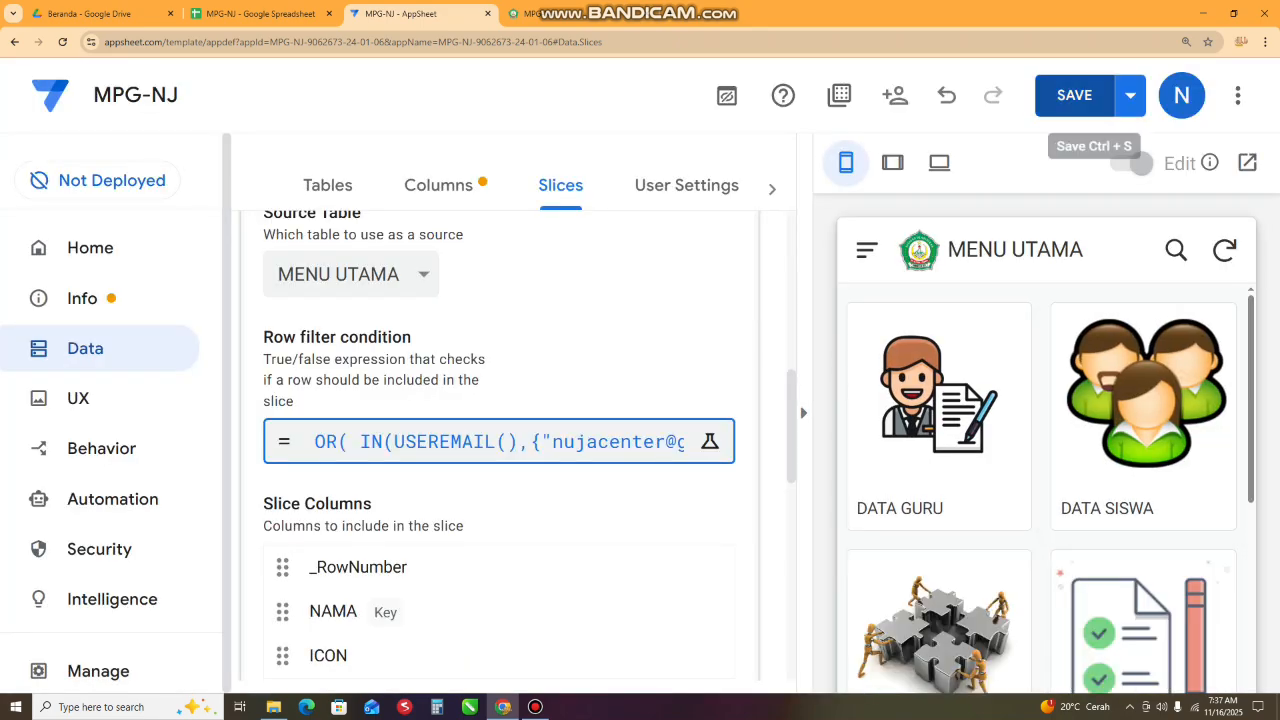
pyautogui.click(1074, 97)
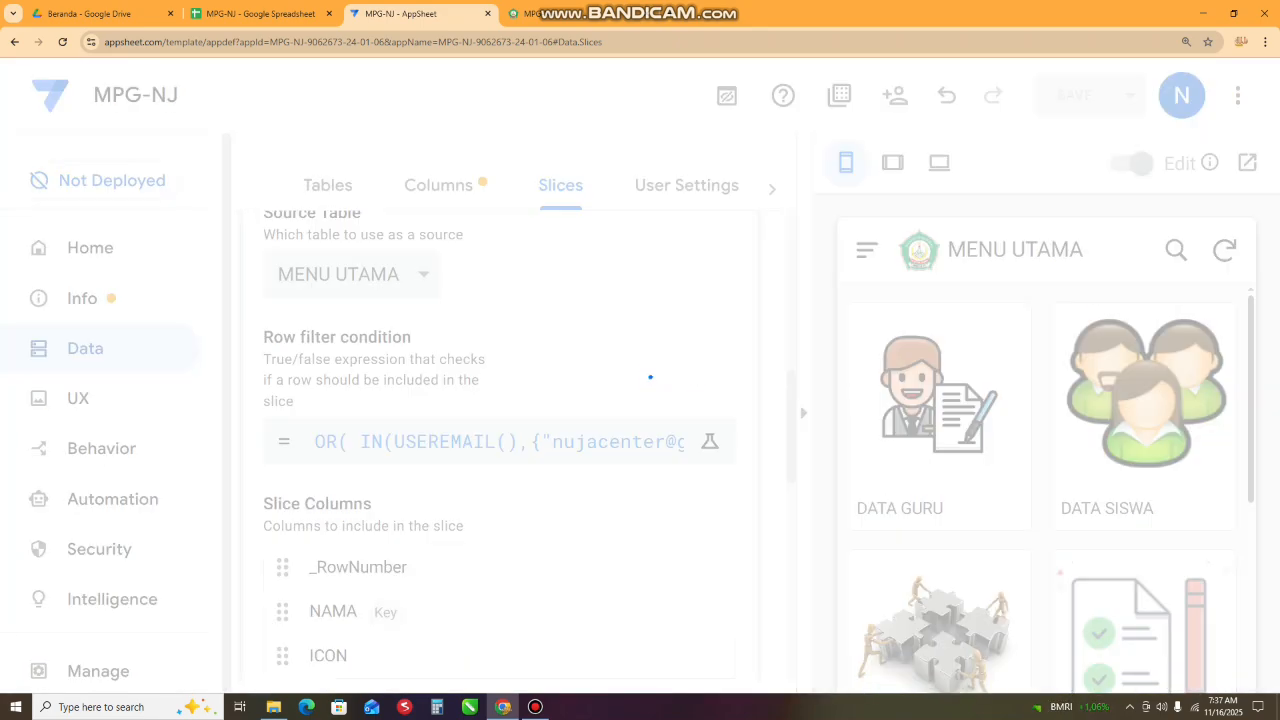
# - Check the MENU UTAMA items in the preview for the second listed account and compare them with the first account's browser preview
pyautogui.hotkey('ctrl', '-')
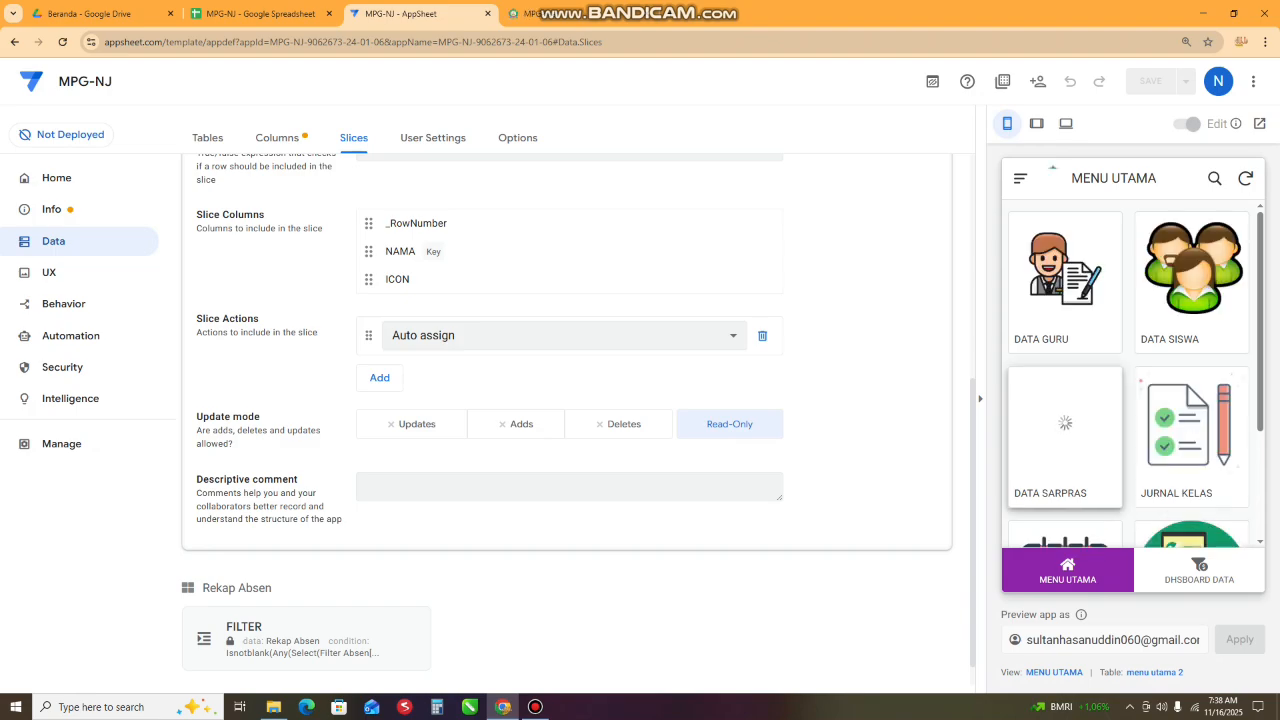
pyautogui.scroll(-3, 1065, 437)
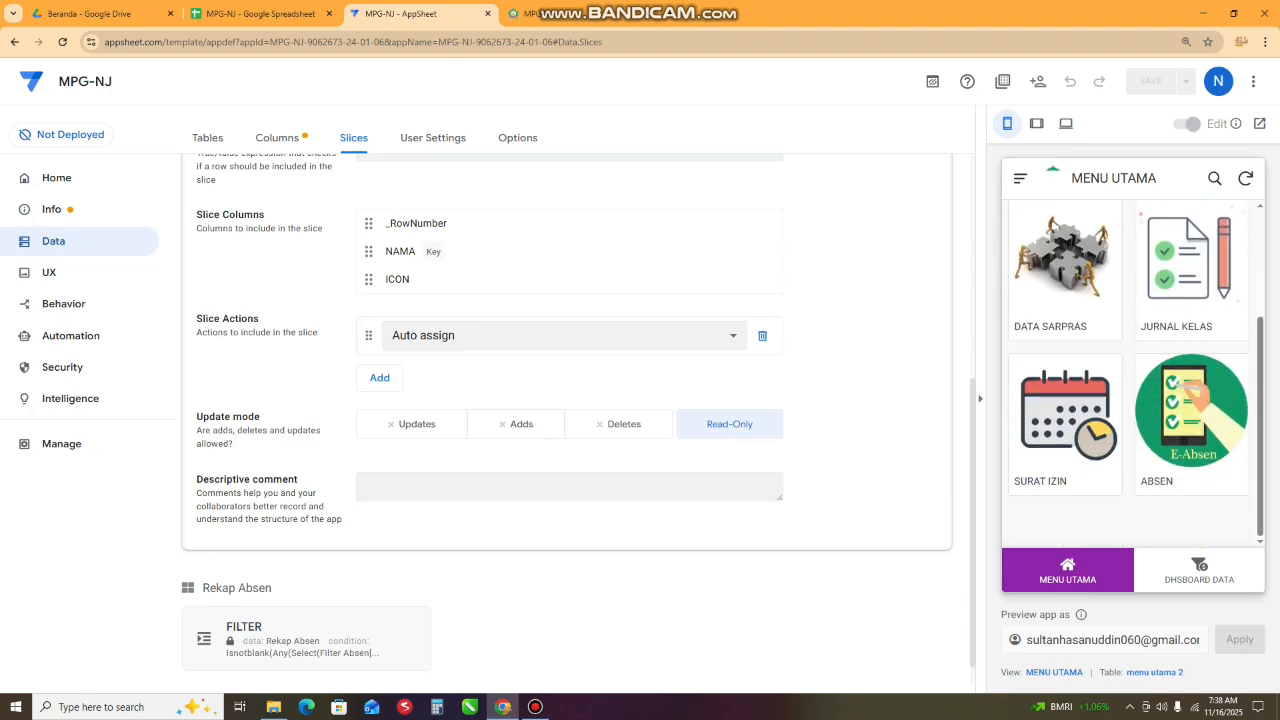
pyautogui.moveTo(1027, 640); pyautogui.dragTo(1141, 640)
pyautogui.scroll(3, 1065, 437)
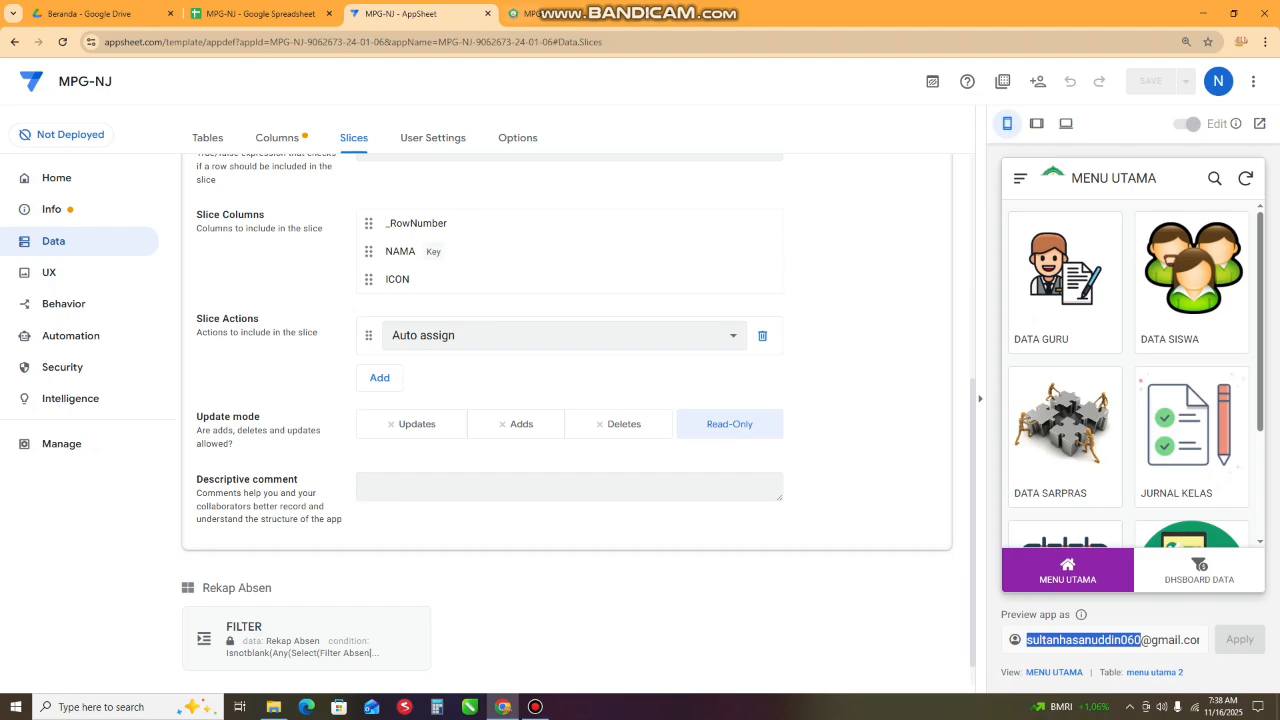
pyautogui.click(562, 14)
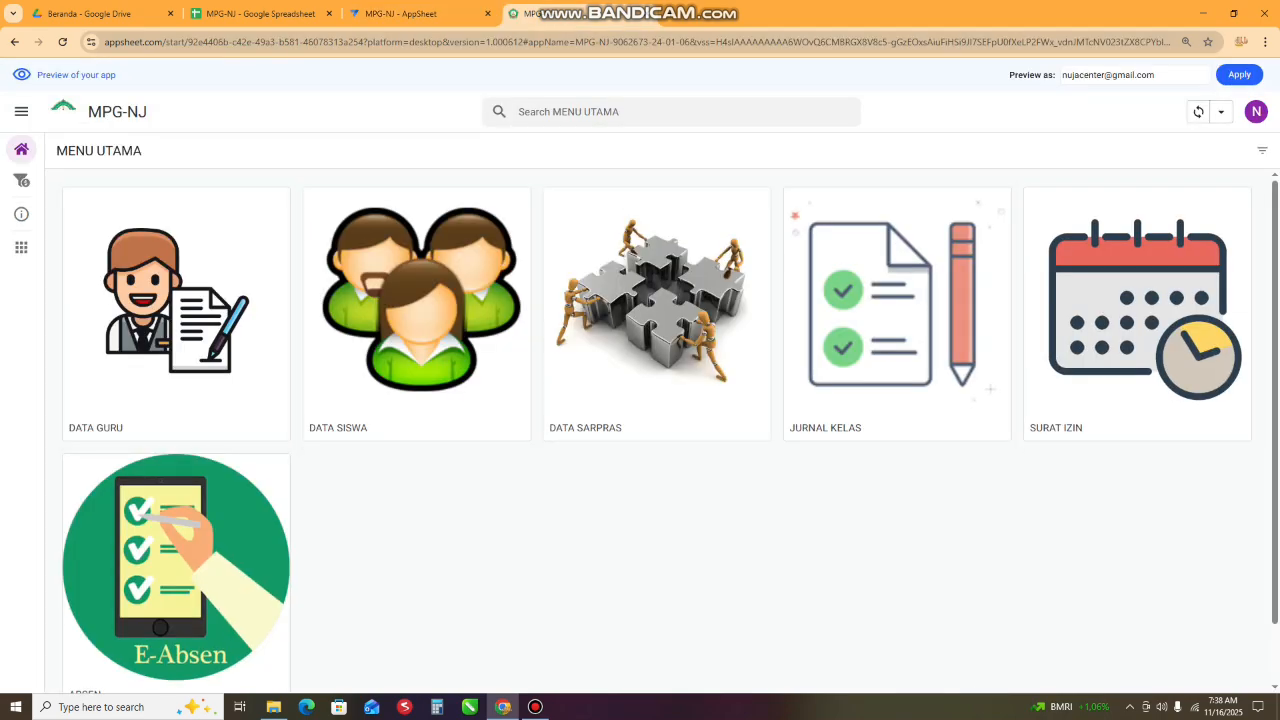
pyautogui.click(425, 14)
pyautogui.scroll(-2, 1190, 450)
pyautogui.scroll(1, 1190, 450)
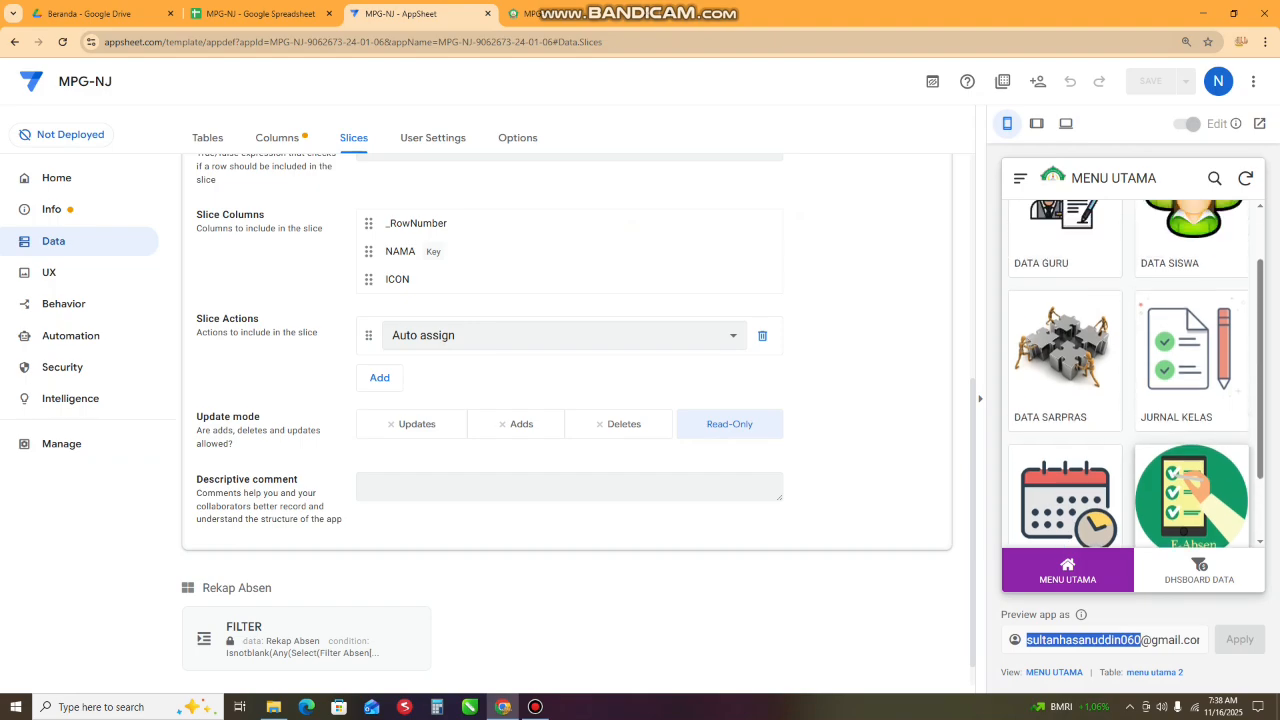
pyautogui.scroll(1, 1190, 430)
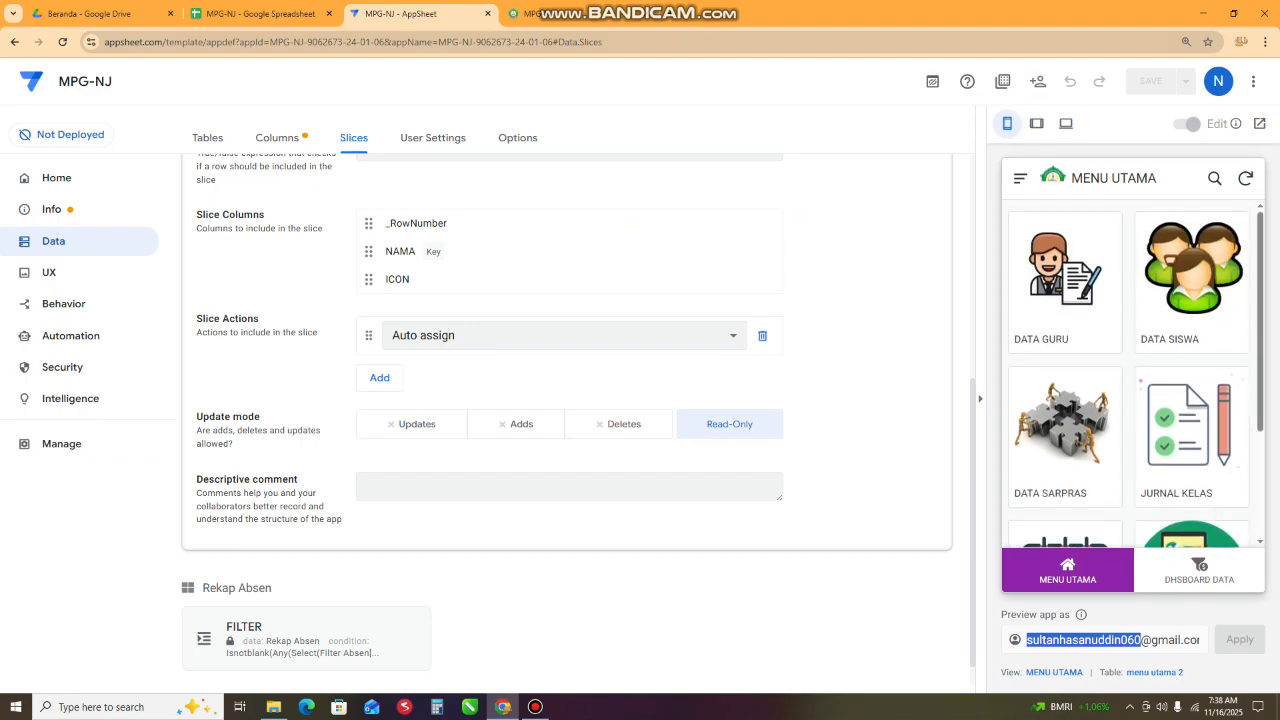
# - Copy the e-mail address of another user, not listed in the slice filter, from the app's sharing list
pyautogui.click(1037, 81)
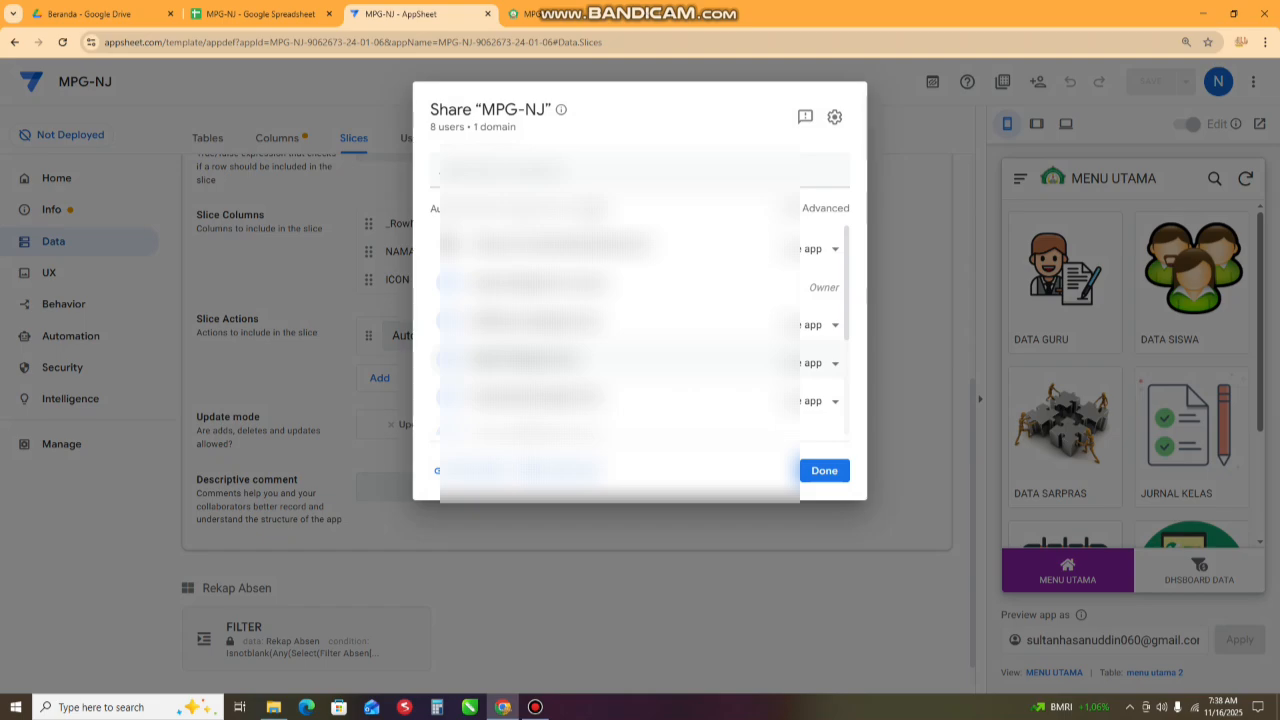
pyautogui.moveTo(474, 360); pyautogui.dragTo(581, 360)
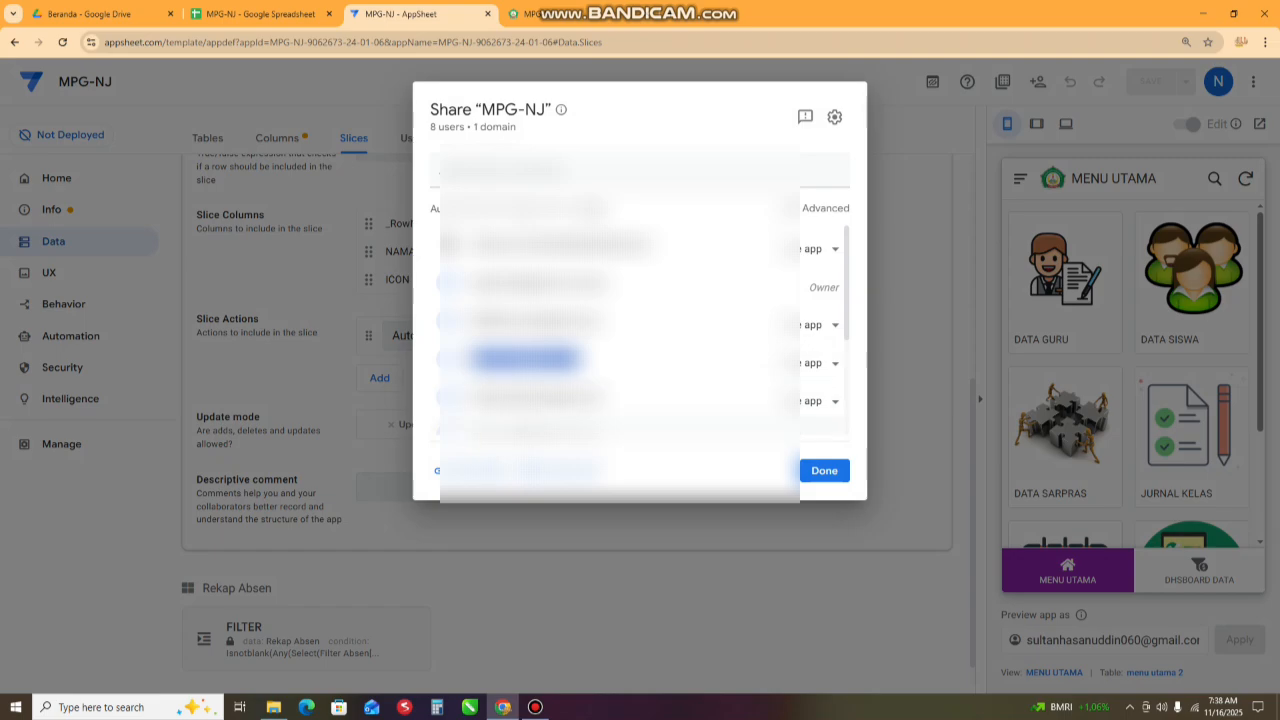
pyautogui.click(824, 471)
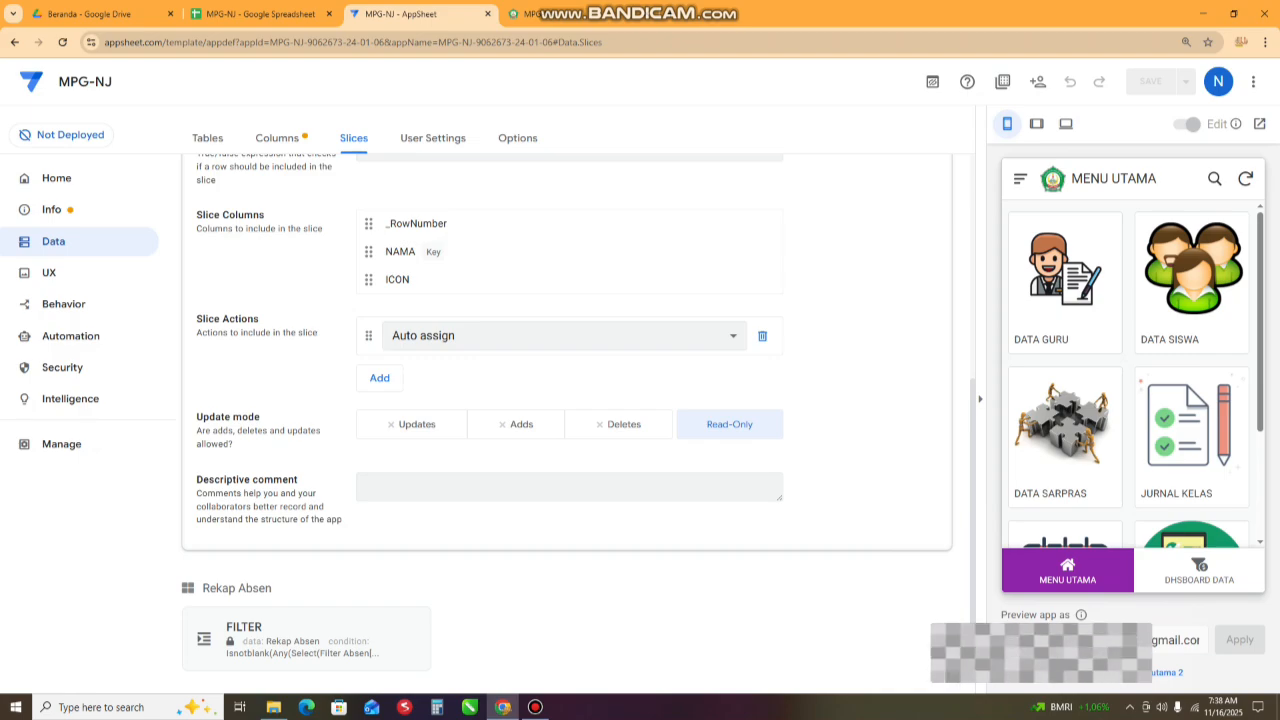
# - Replace the preview account with the unlisted user's e-mail address and apply it to the app preview
pyautogui.write('1')
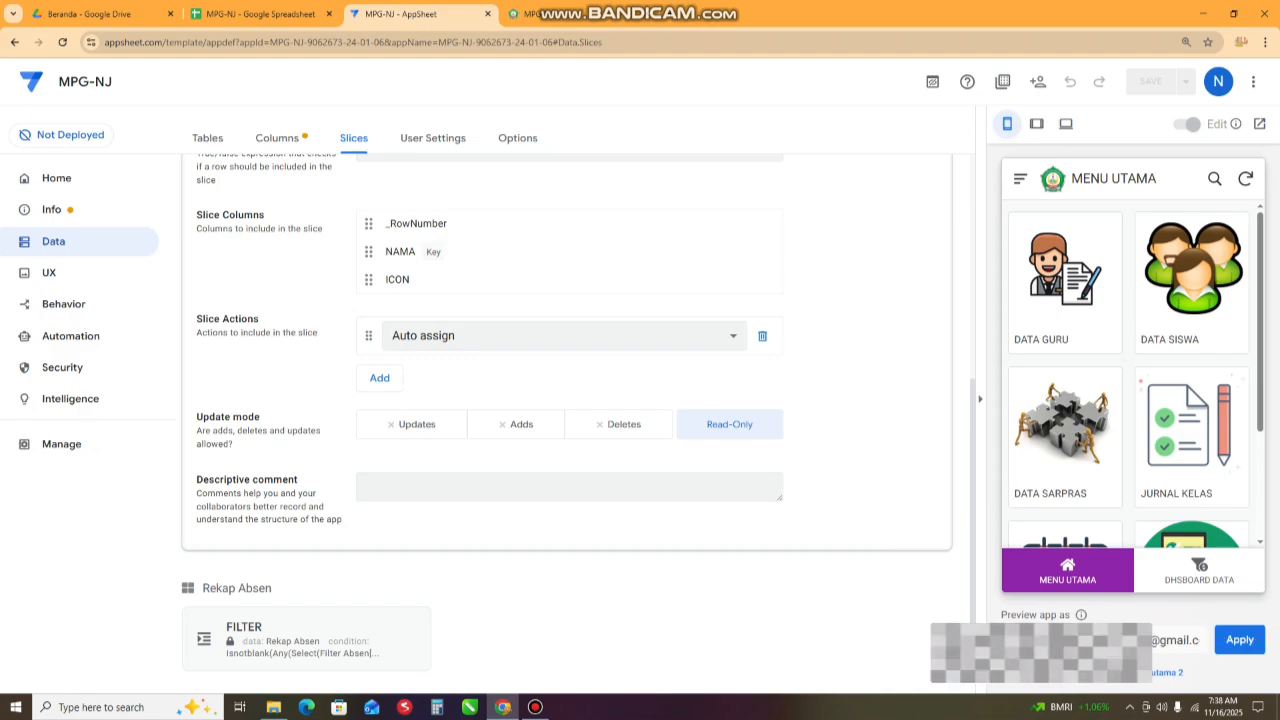
pyautogui.press('BackSpace')
pyautogui.press('BackSpace')
pyautogui.press('BackSpace')
pyautogui.press('BackSpace')
pyautogui.press('BackSpace')
pyautogui.press('BackSpace')
pyautogui.press('BackSpace')
pyautogui.press('BackSpace')
pyautogui.press('BackSpace')
pyautogui.press('BackSpace')
pyautogui.press('Return')
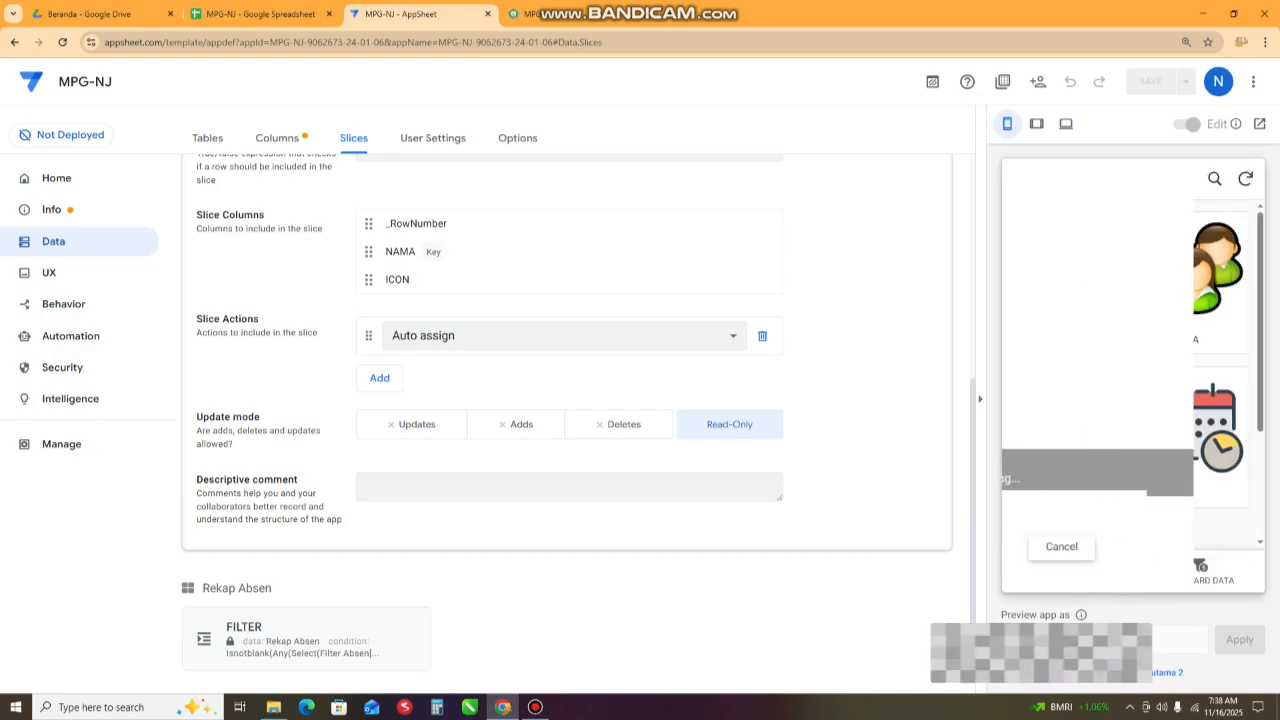
# - Examine whether DATA SARPRAS appears in MENU UTAMA for the unlisted account, comparing it with the authorised account's browser preview
pyautogui.scroll(-1, 1191, 403)
pyautogui.scroll(-2, 1133, 375)
pyautogui.scroll(2, 1133, 375)
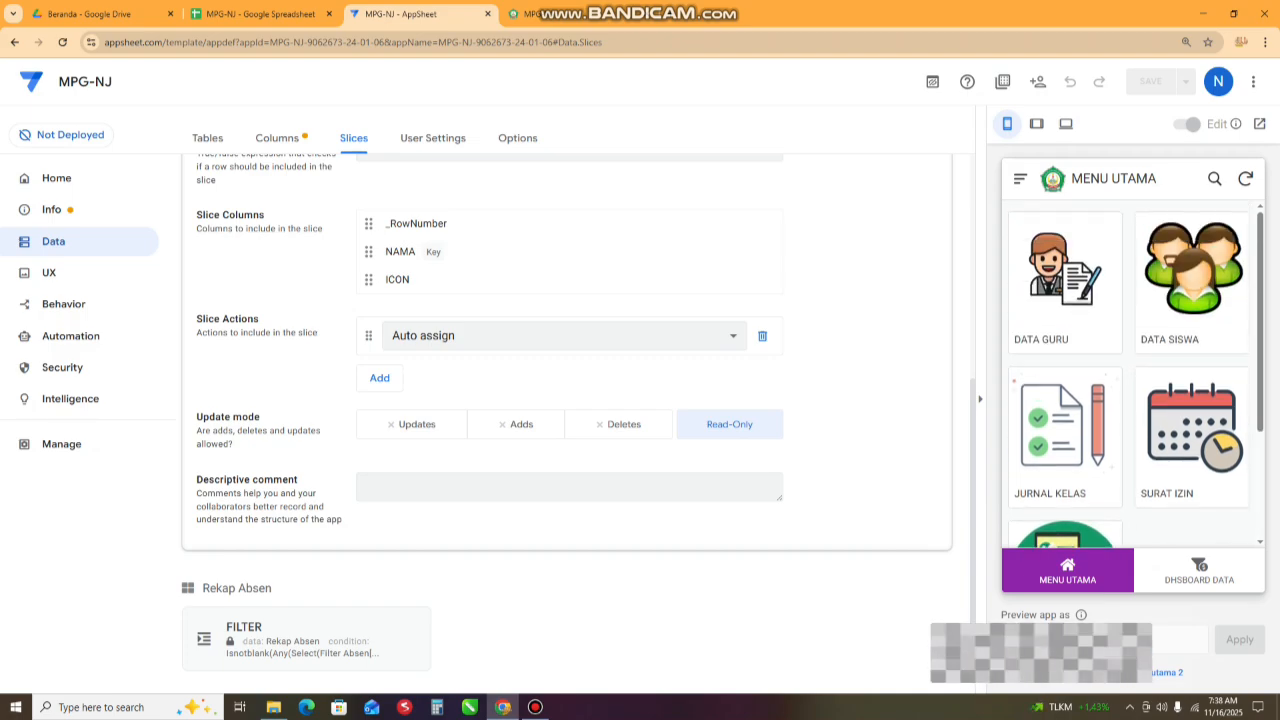
pyautogui.scroll(-2, 1133, 375)
pyautogui.scroll(2, 1133, 375)
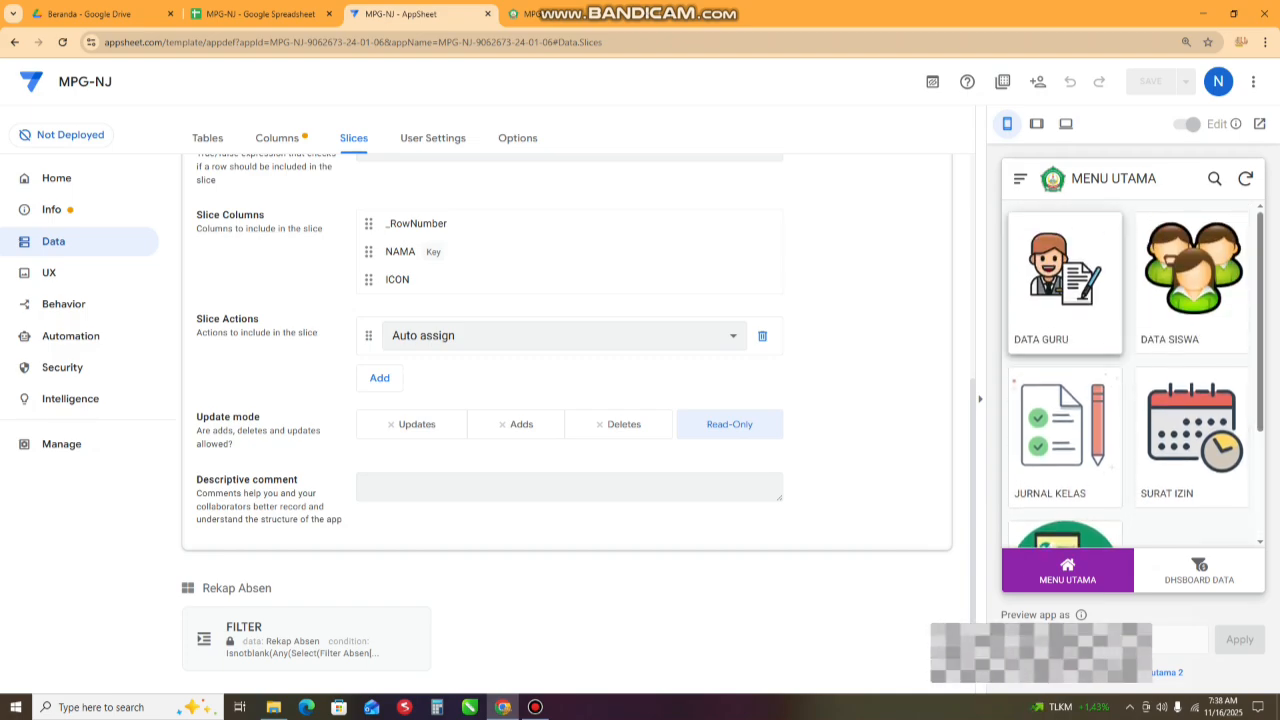
pyautogui.scroll(-2, 1133, 375)
pyautogui.scroll(2, 1133, 375)
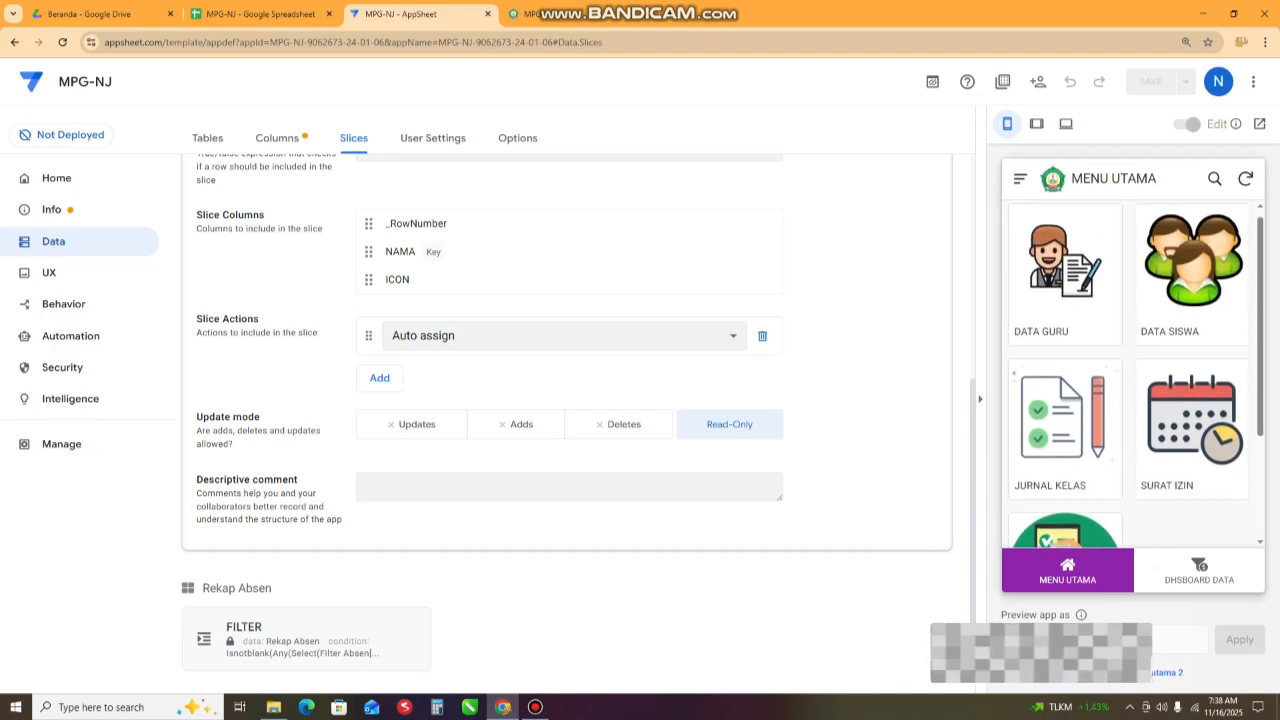
pyautogui.scroll(-2, 1133, 375)
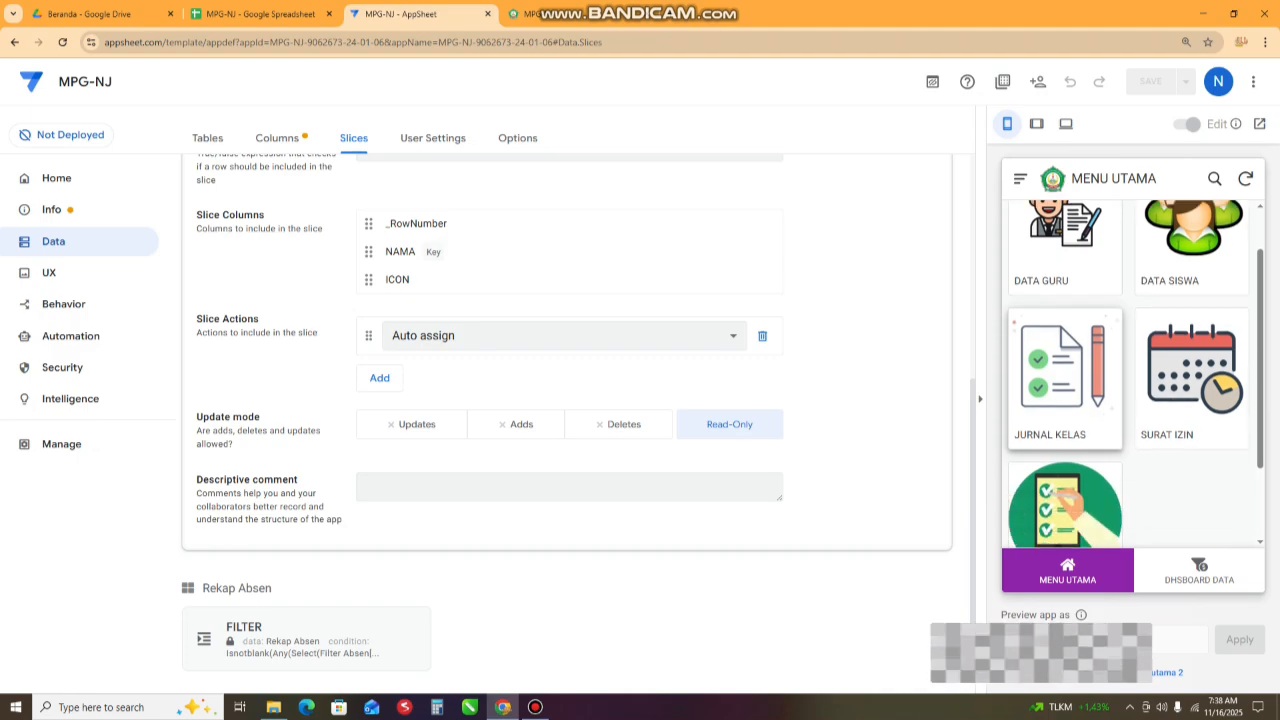
pyautogui.scroll(2, 1133, 375)
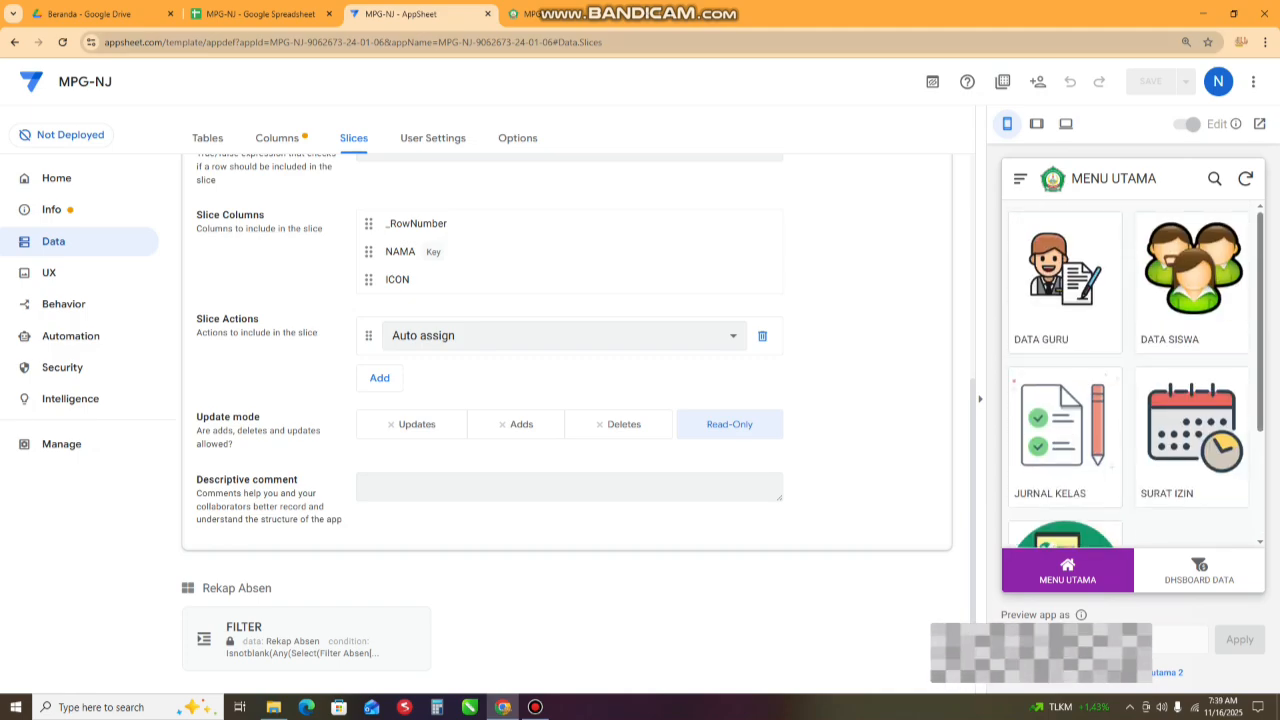
pyautogui.click(530, 14)
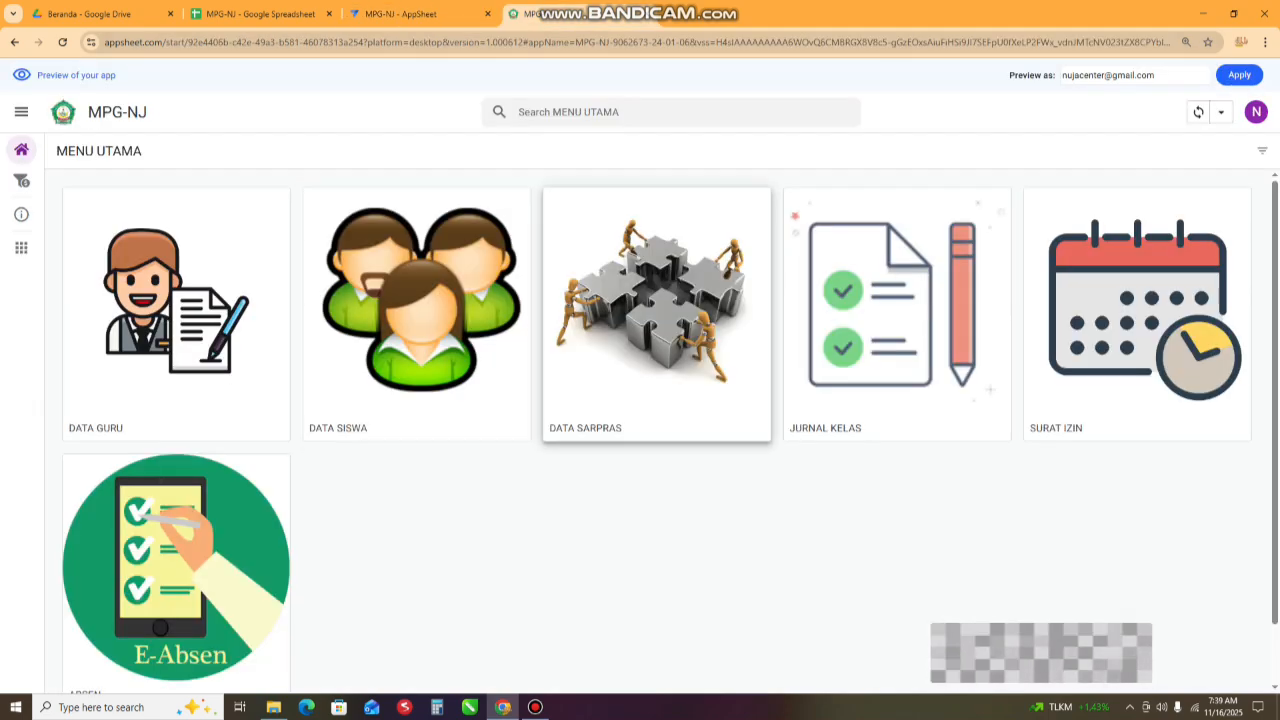
pyautogui.click(400, 14)
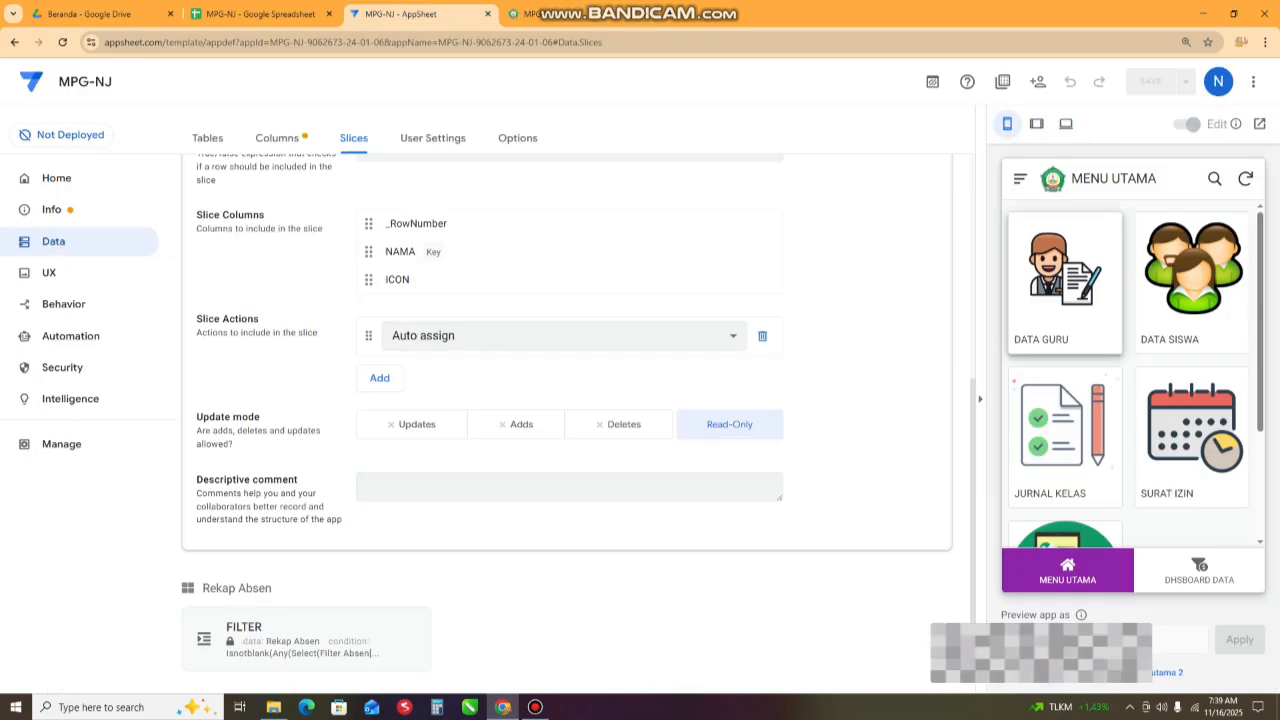
pyautogui.scroll(-2, 1133, 375)
pyautogui.scroll(2, 1133, 375)
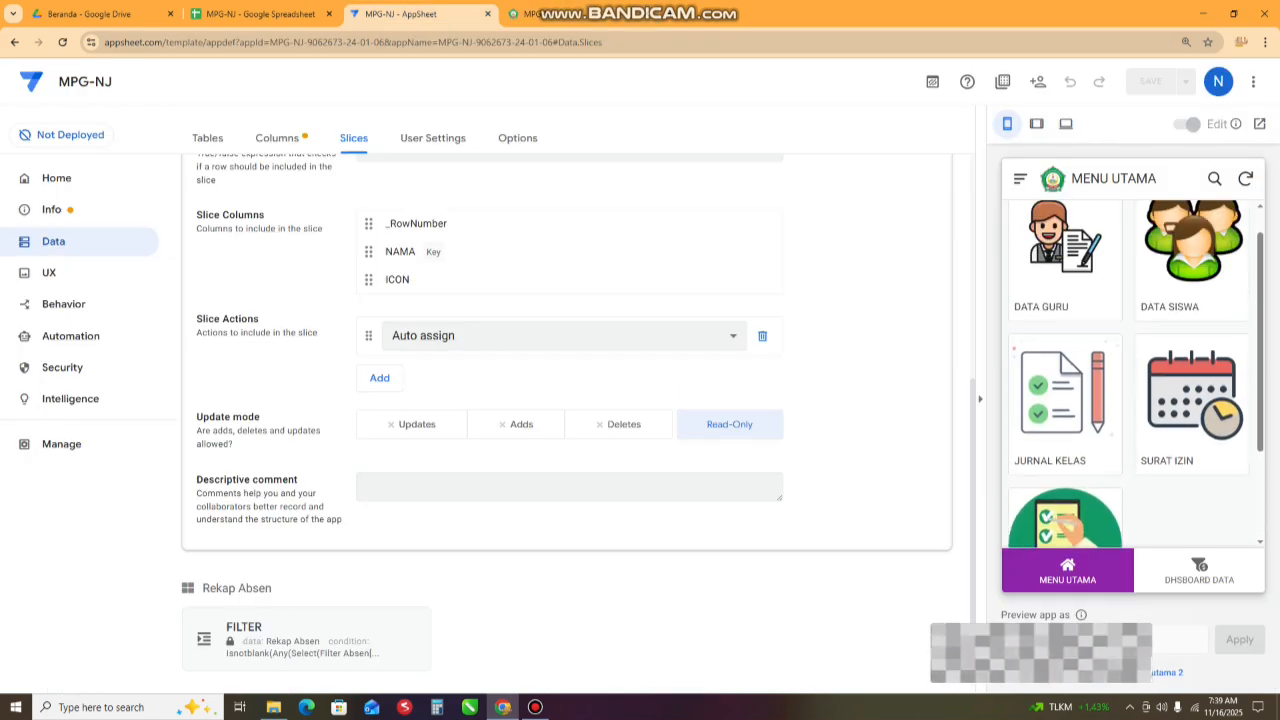